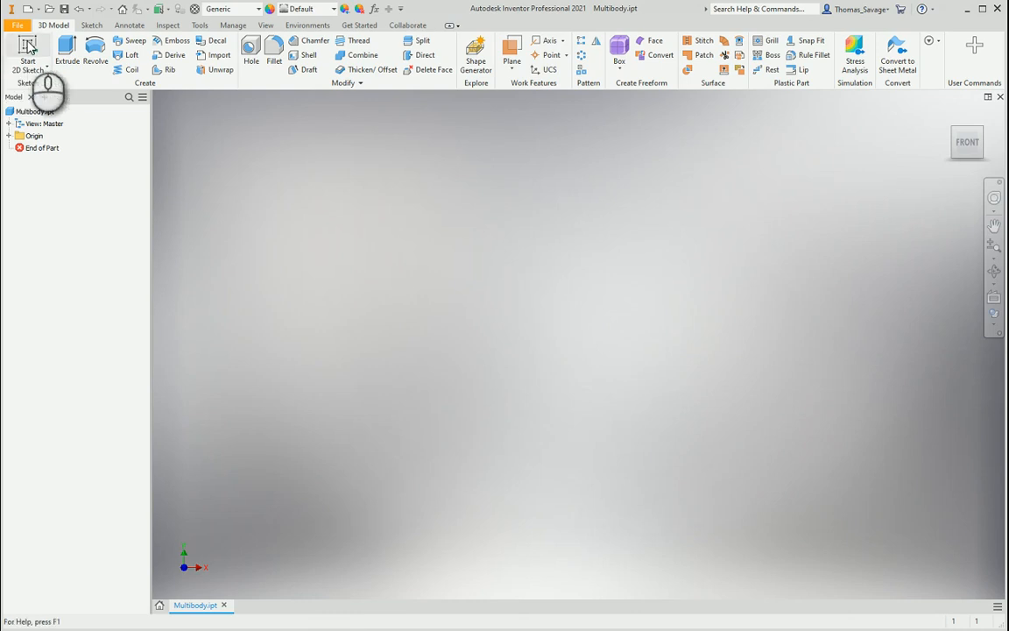
Sketch a centre-point rectangle 1000 mm wide and 1500 mm high on the front origin plane, centred on the origin.
left_click(28, 46)
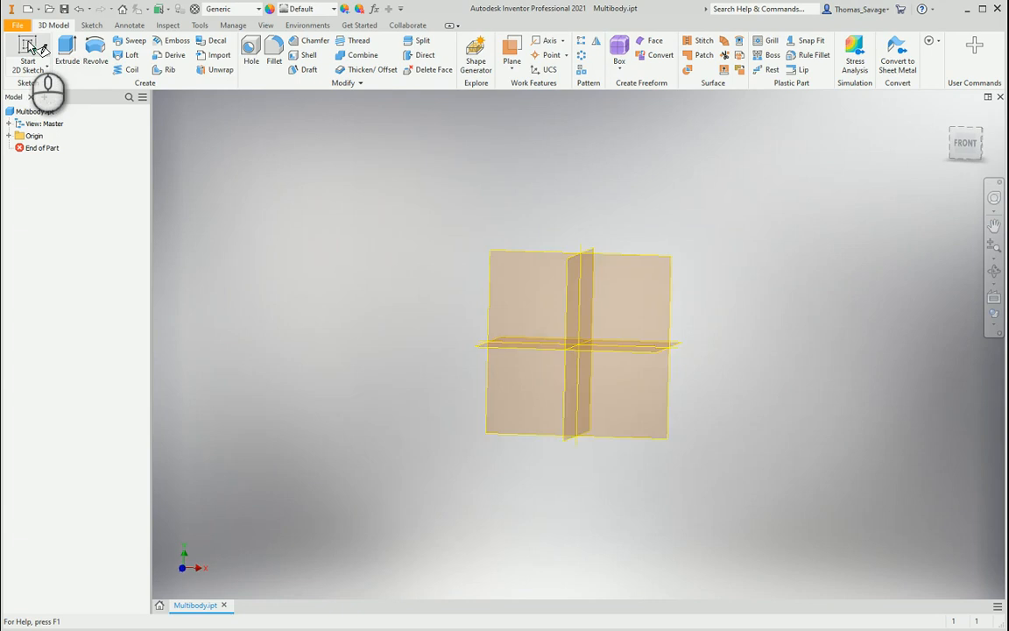
left_click(534, 191)
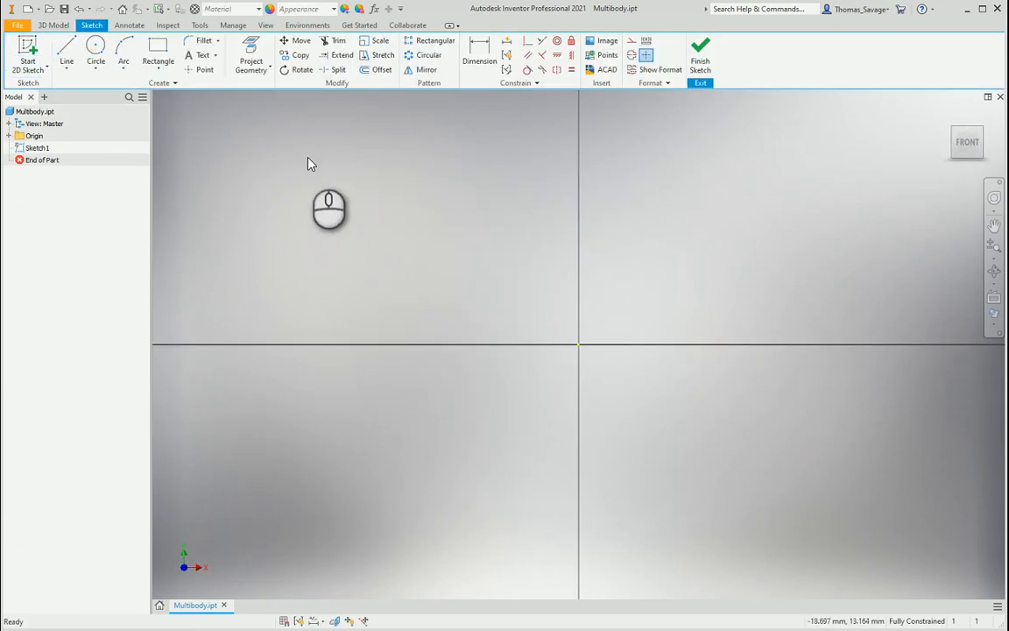
left_click(155, 68)
left_click(173, 137)
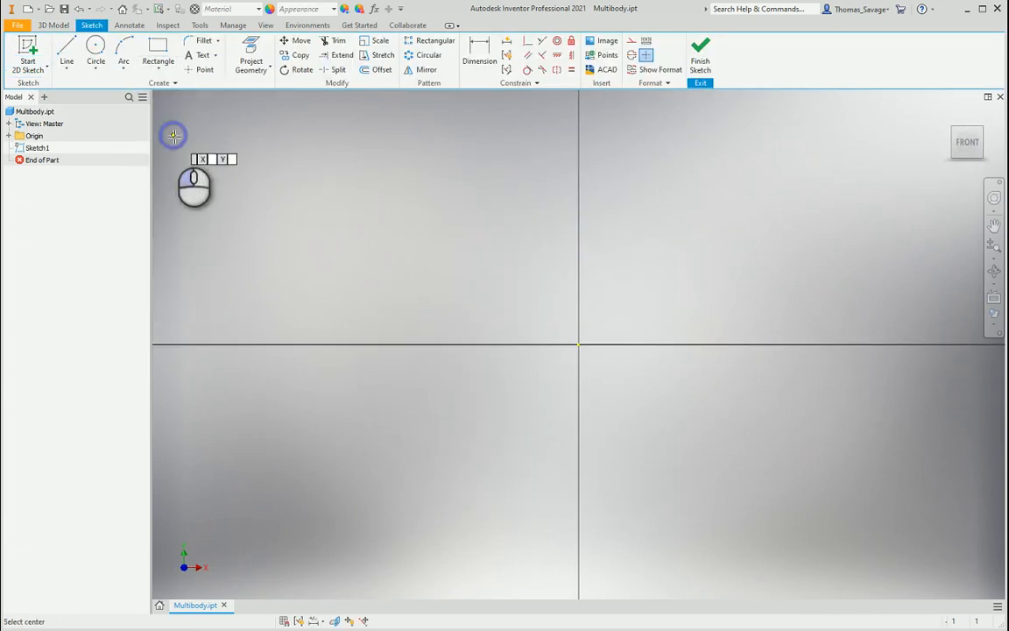
left_click(578, 344)
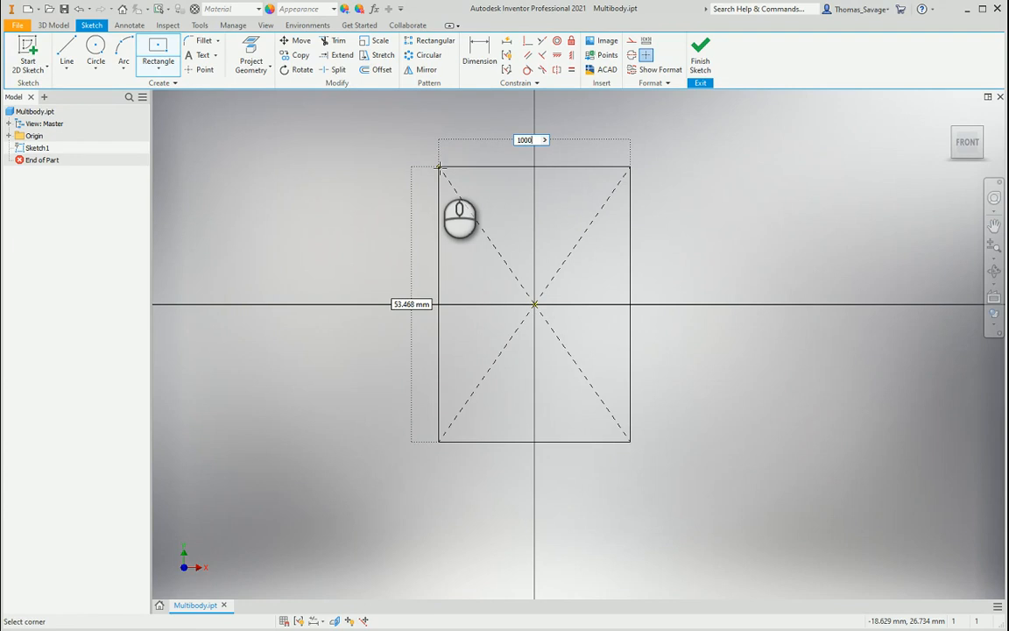
type("1000")
key("Tab")
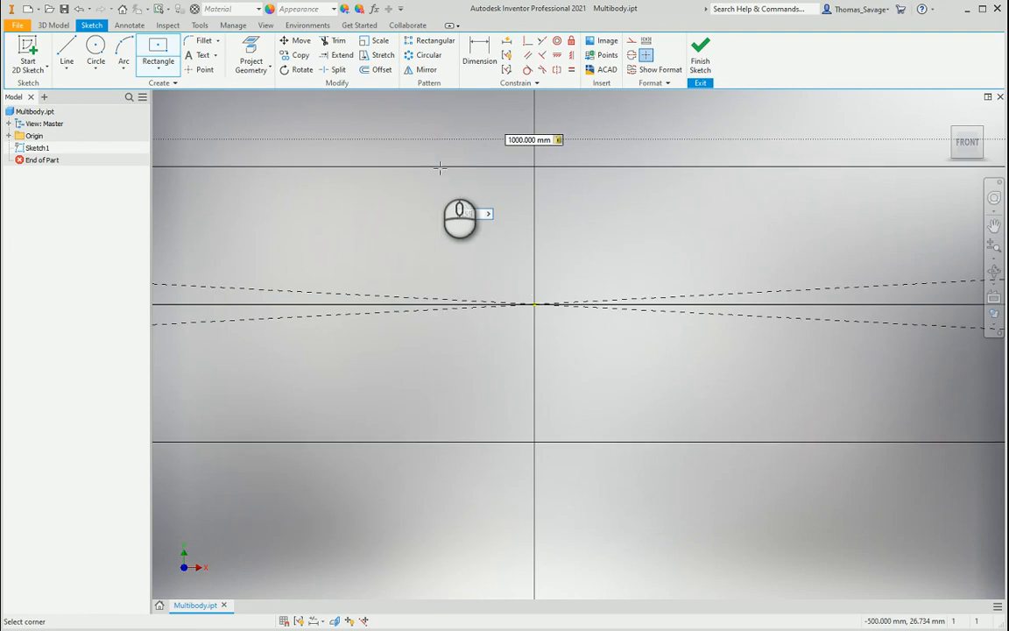
type("1500")
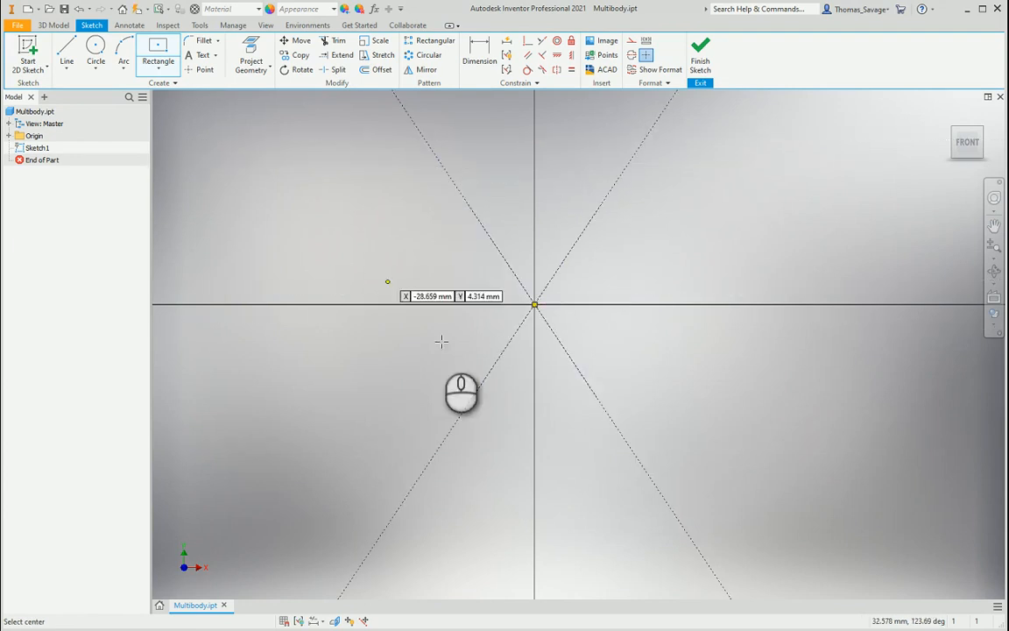
key("Return")
scroll(489, 369, "down", 5)
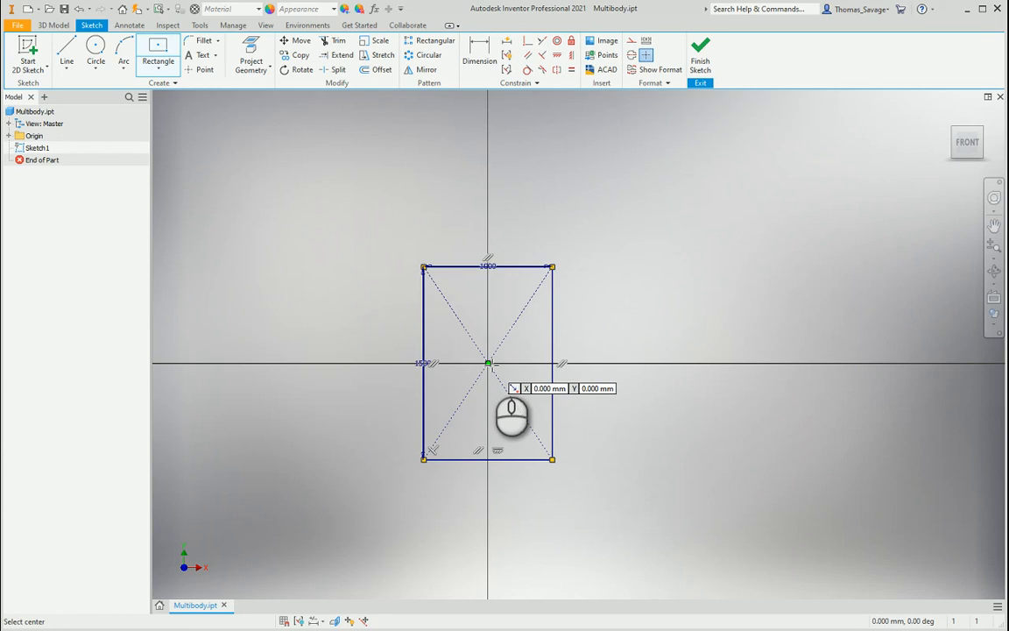
left_click(700, 54)
Extrude the rectangle profile 1000 mm into a solid block.
scroll(506, 318, "down", 6)
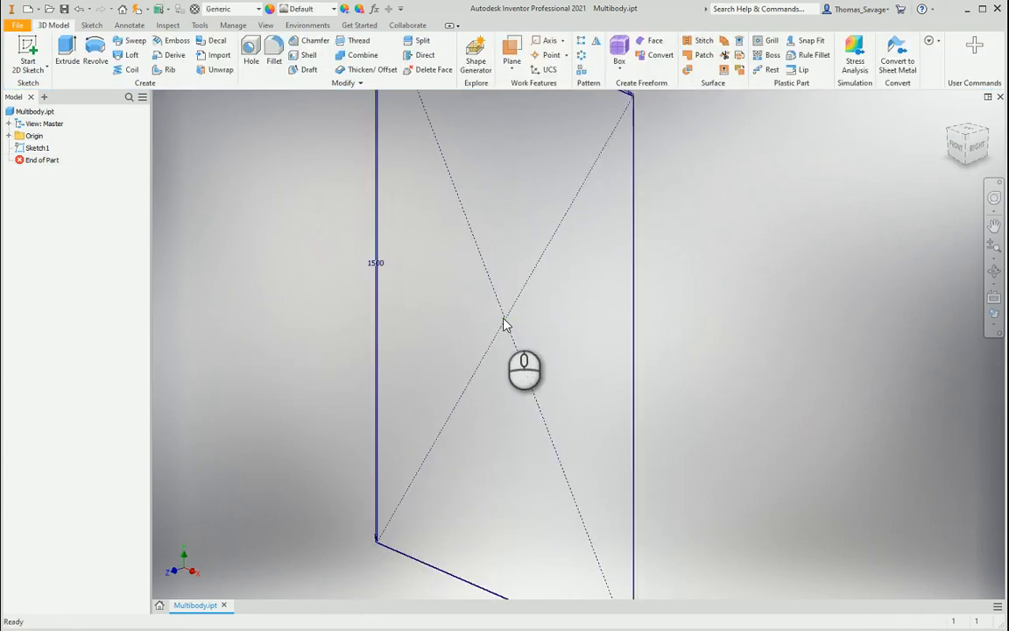
middle_click_drag(515, 264, 509, 281)
left_click(67, 50)
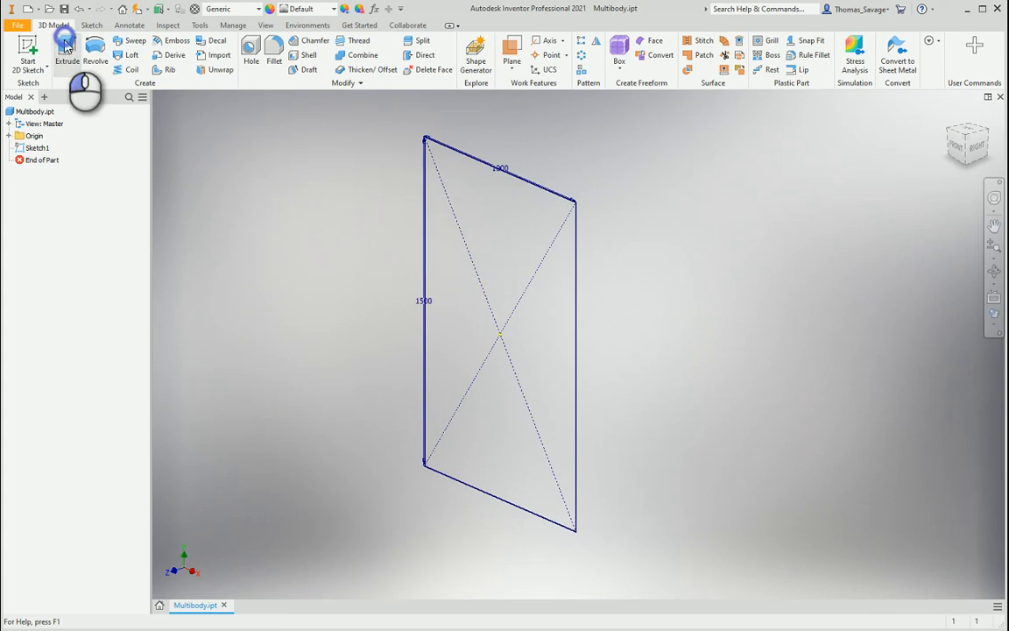
left_click(254, 213)
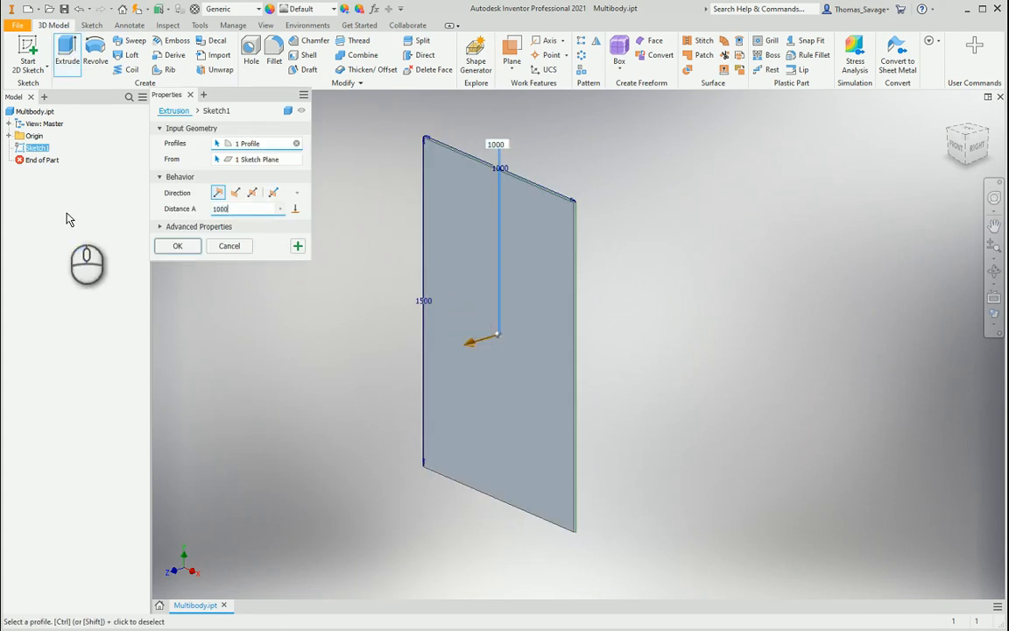
key("Return")
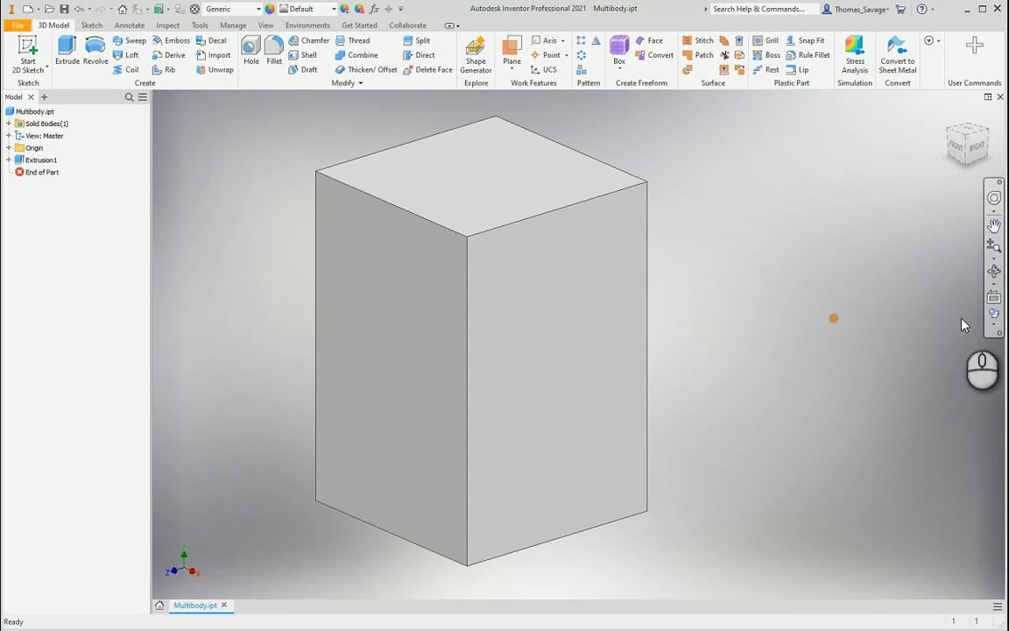
Shell the block with a 20 mm wall thickness, removing its front face.
left_click(309, 58)
left_click(379, 292)
left_click(289, 200)
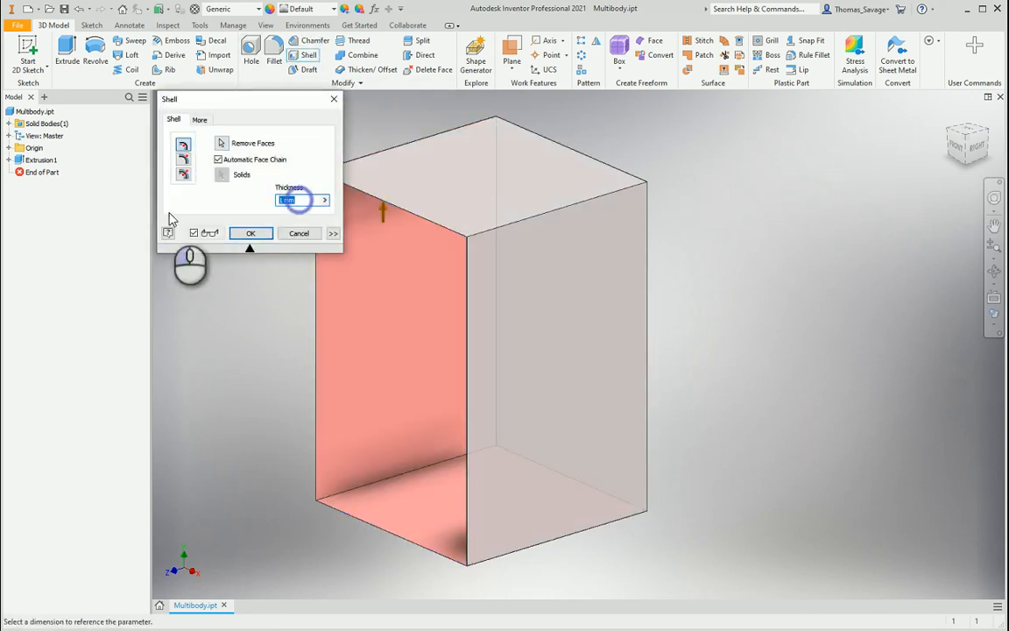
type("20")
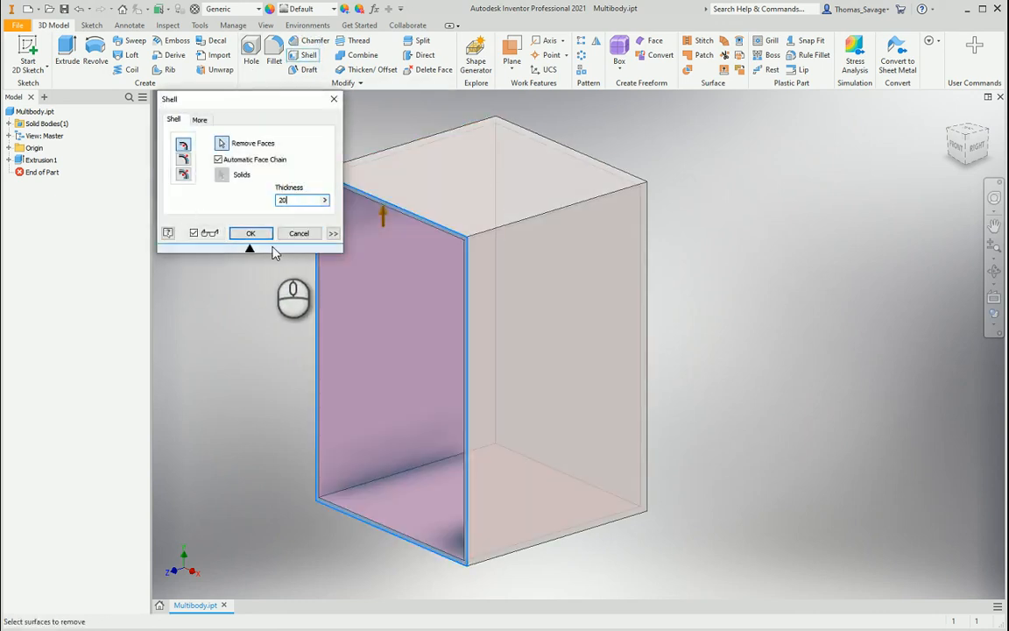
left_click(253, 232)
middle_click_drag(706, 368, 771, 377, "shift")
left_click(30, 54)
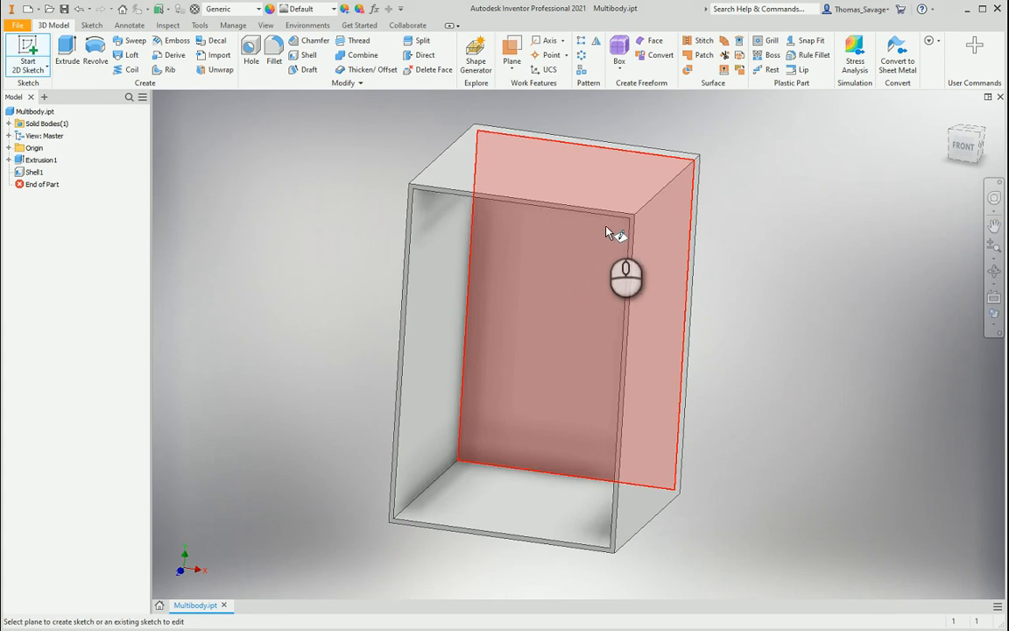
mouse_move(608, 233)
middle_mouse_down("shift")
mouse_move(657, 188)
mouse_move(652, 195)
middle_mouse_up("shift")
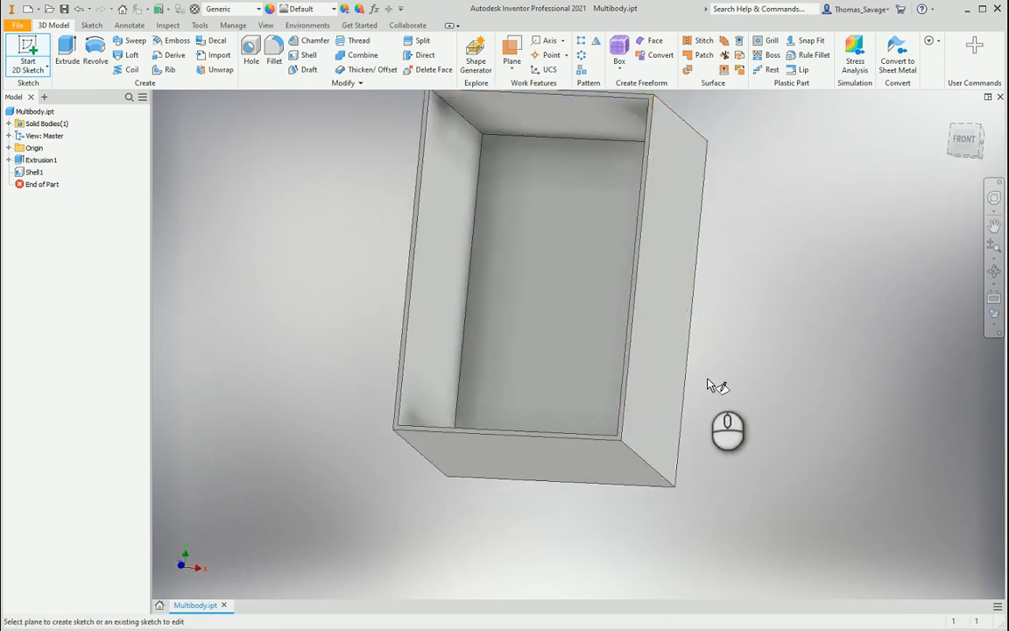
middle_click_drag(750, 374, 751, 427)
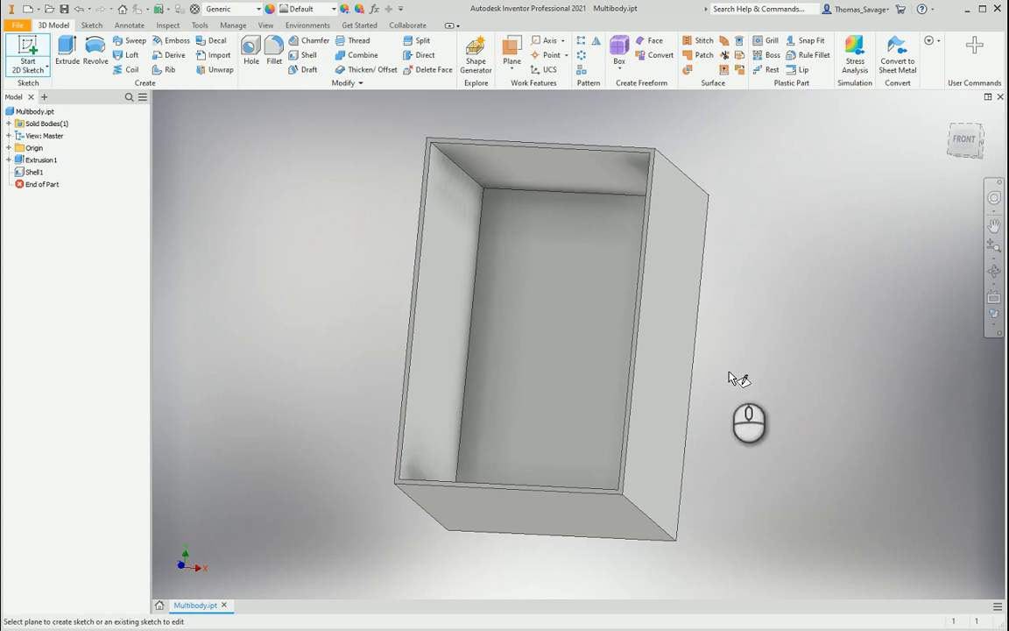
scroll(552, 491, "down", 5)
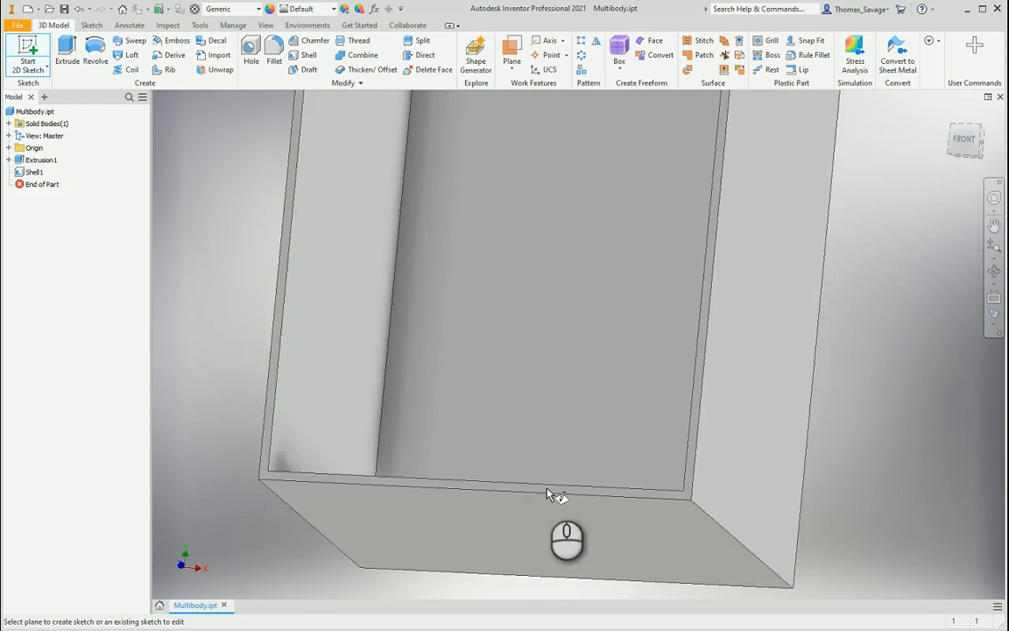
scroll(596, 503, "up", 3)
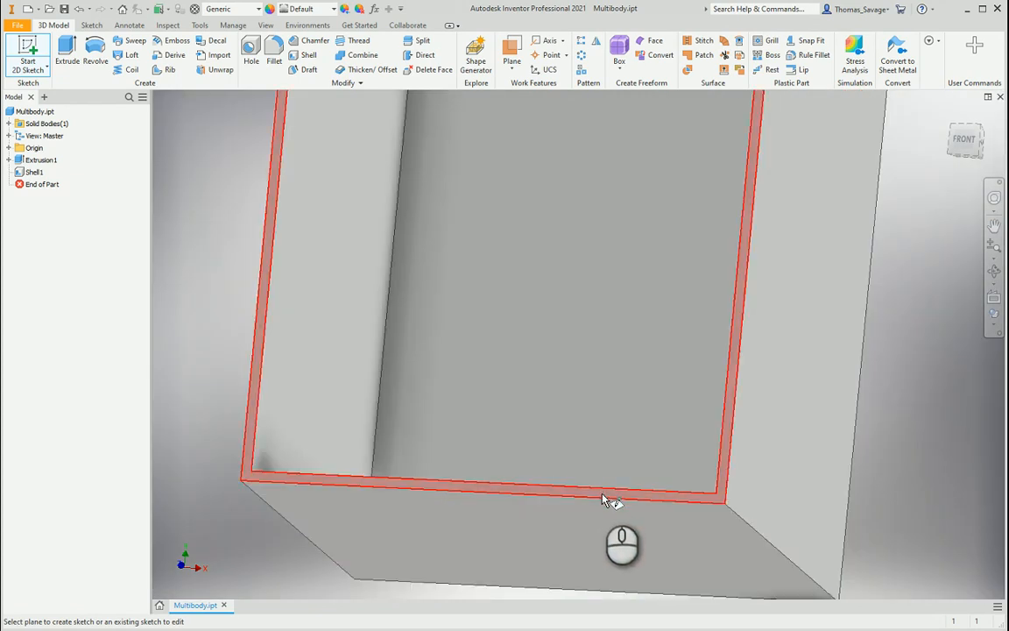
scroll(605, 501, "up", 2)
middle_click_drag(642, 121, 644, 198)
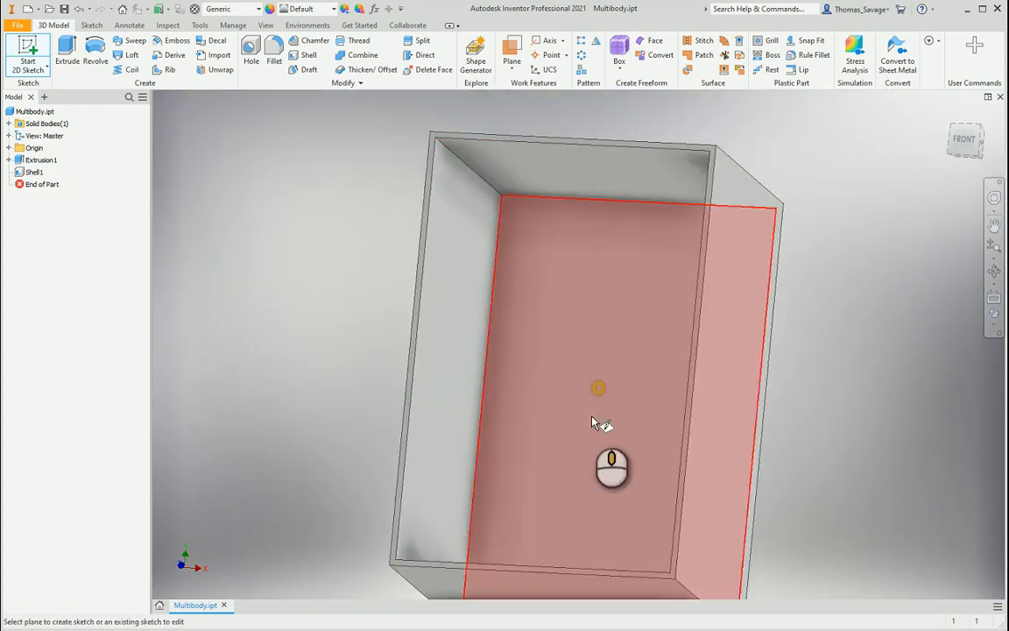
middle_click_drag(592, 421, 586, 392)
key("Escape")
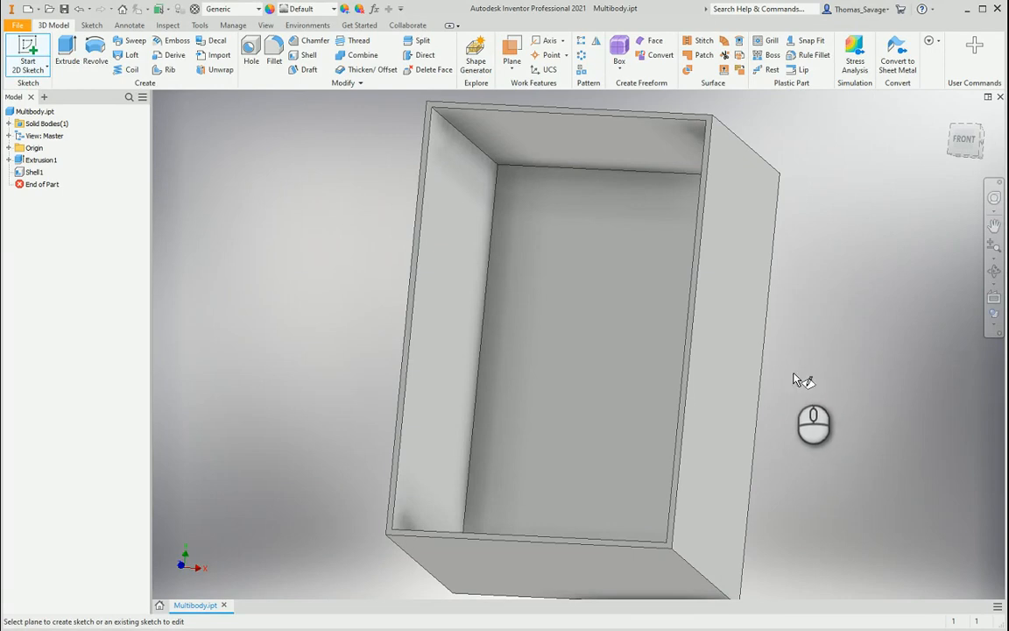
middle_click_drag(847, 375, 837, 406)
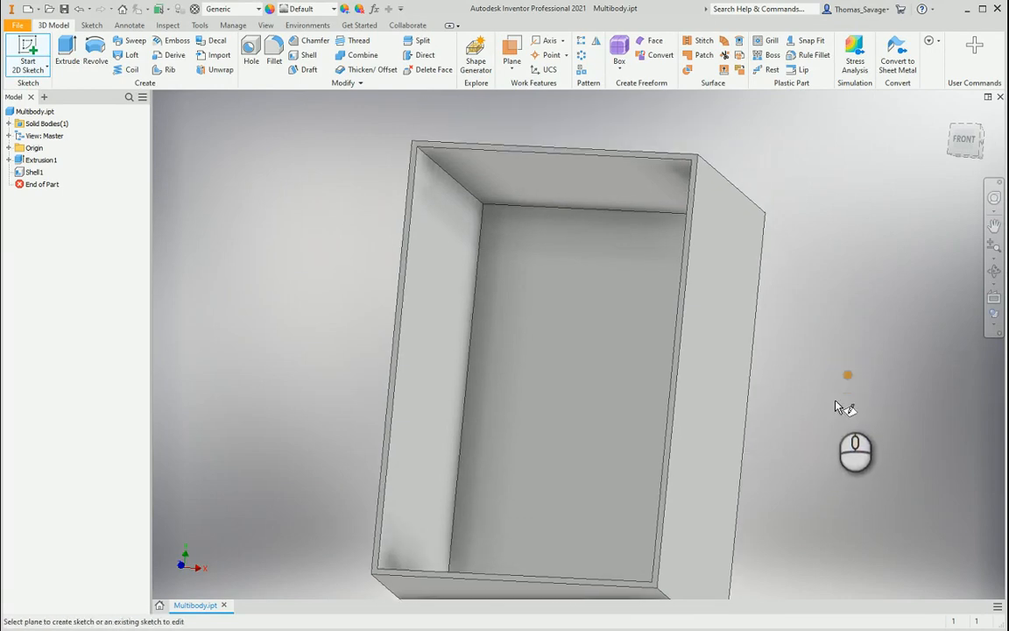
left_click(511, 53)
middle_click_drag(691, 208, 710, 189)
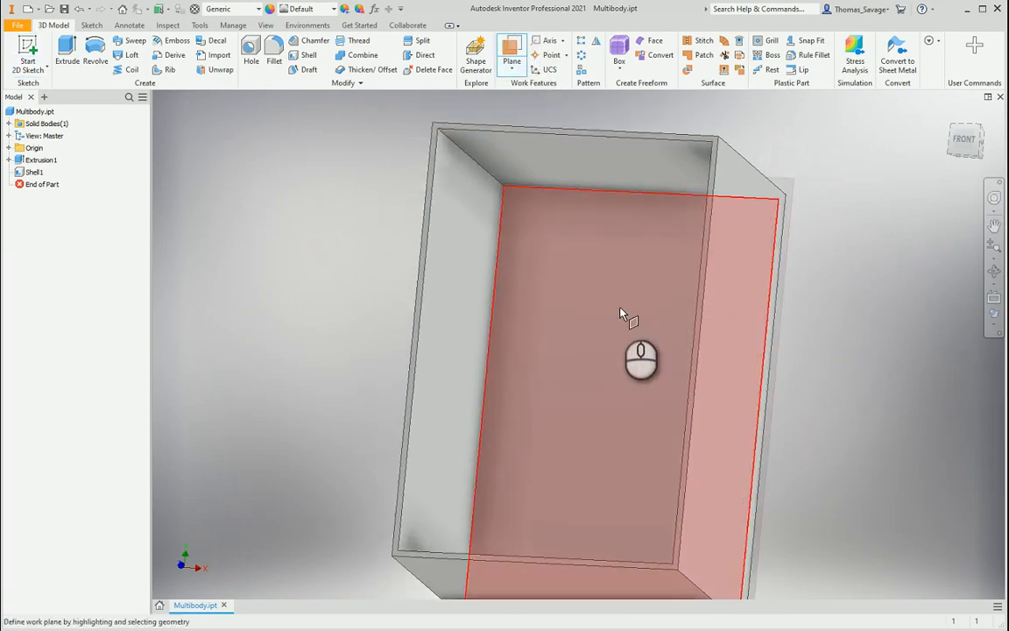
middle_click_drag(586, 308, 601, 337, "shift")
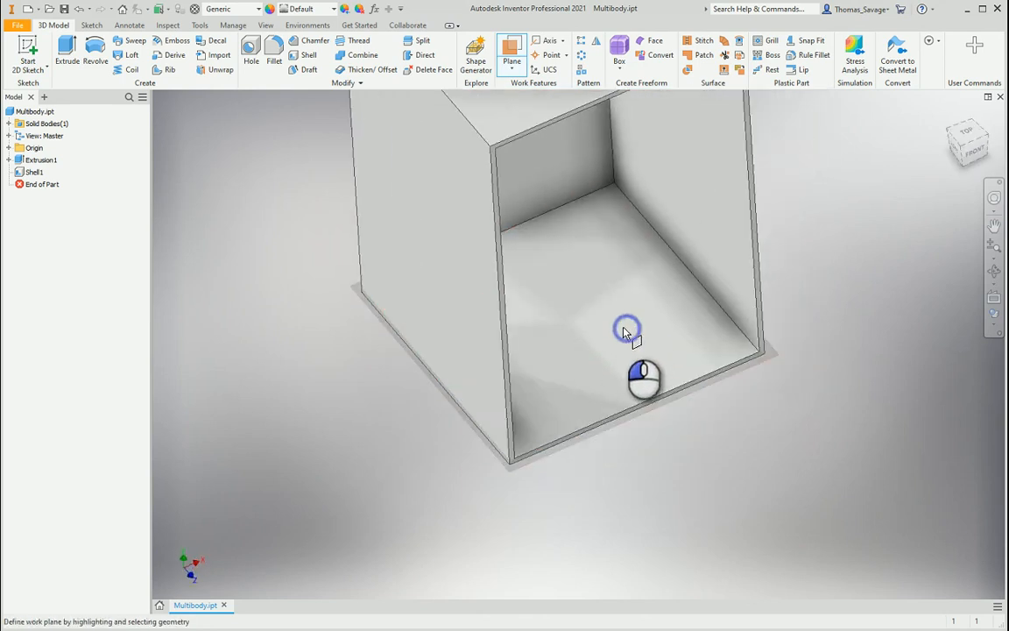
left_click(517, 42)
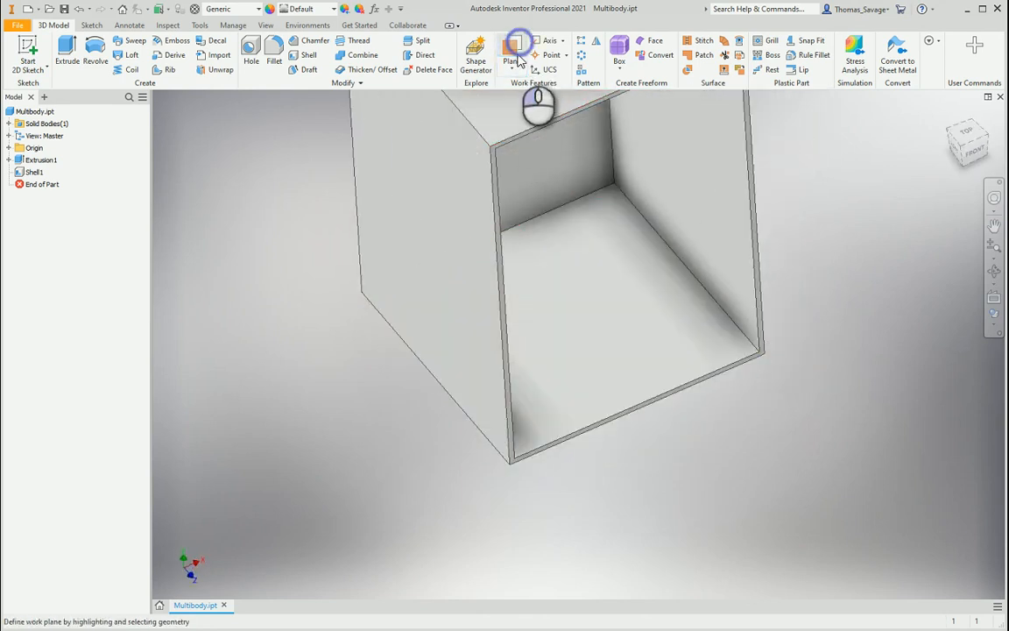
middle_click_drag(606, 231, 581, 187)
left_click(620, 312)
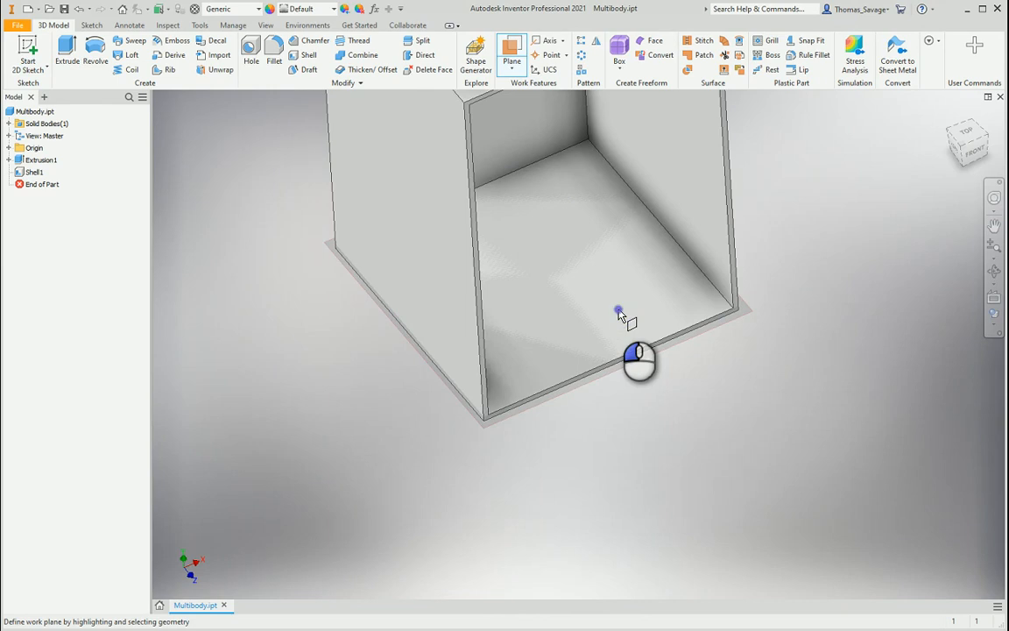
left_click(513, 67)
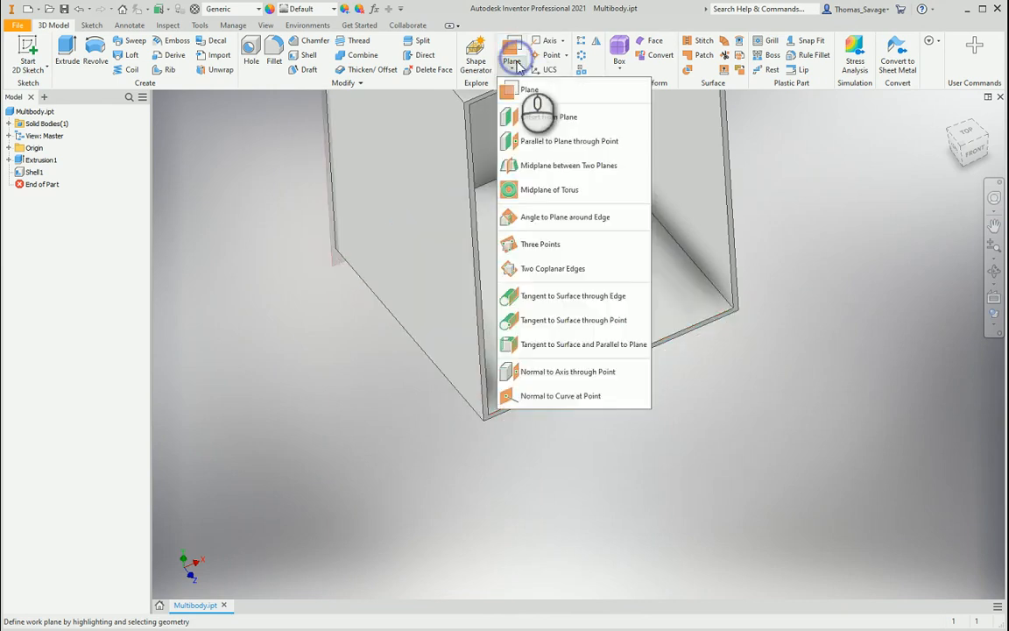
left_click(534, 116)
Create a work plane offset 182.5 mm upward from the inner floor face of the shelled box.
left_click(513, 67)
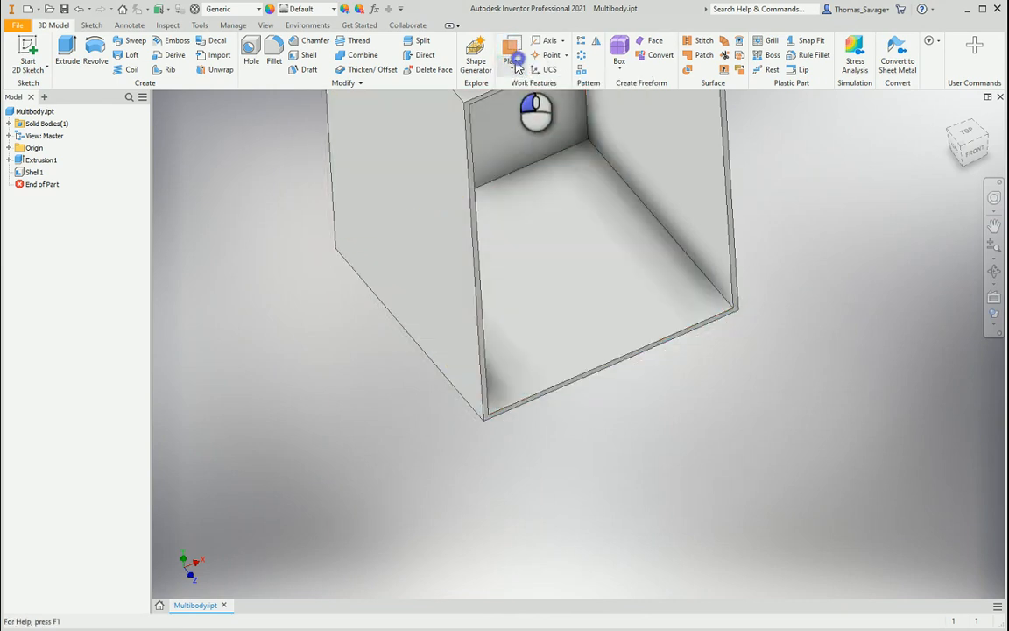
left_click(532, 117)
scroll(613, 280, "down", 8)
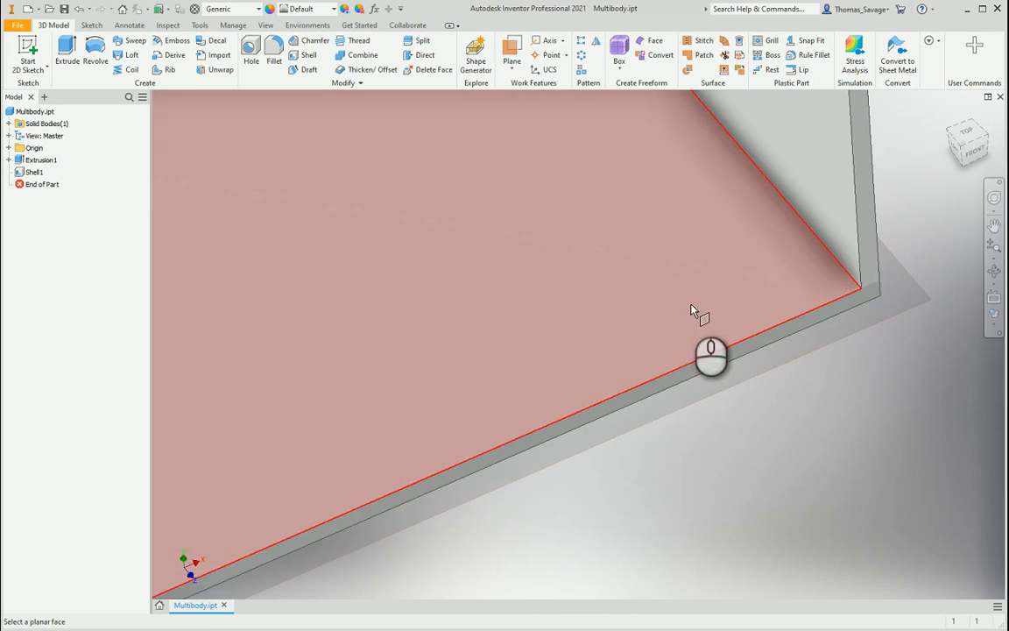
left_click(692, 312)
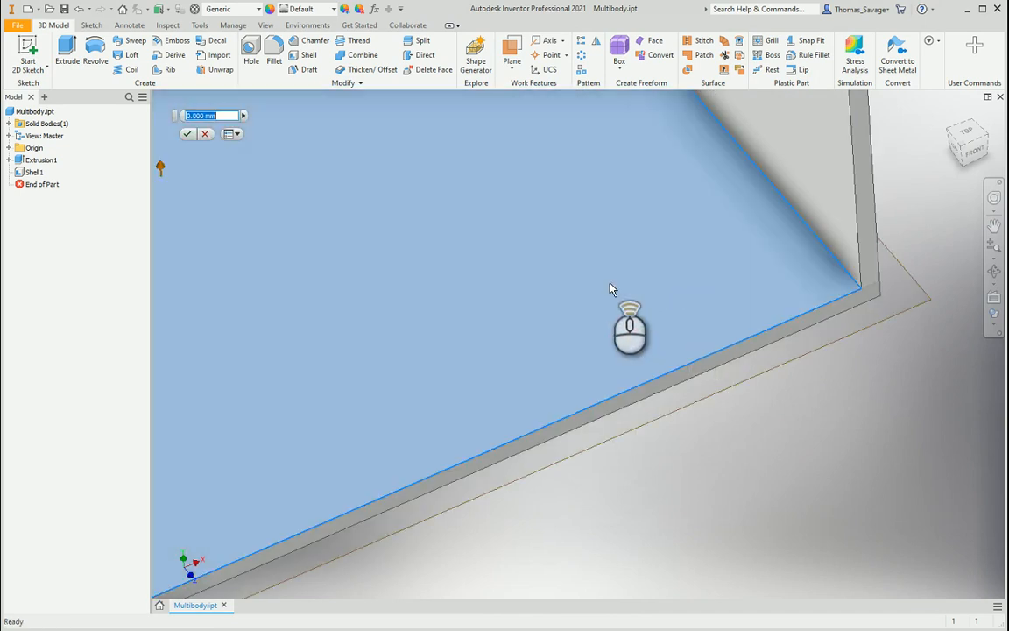
scroll(609, 285, "up", 5)
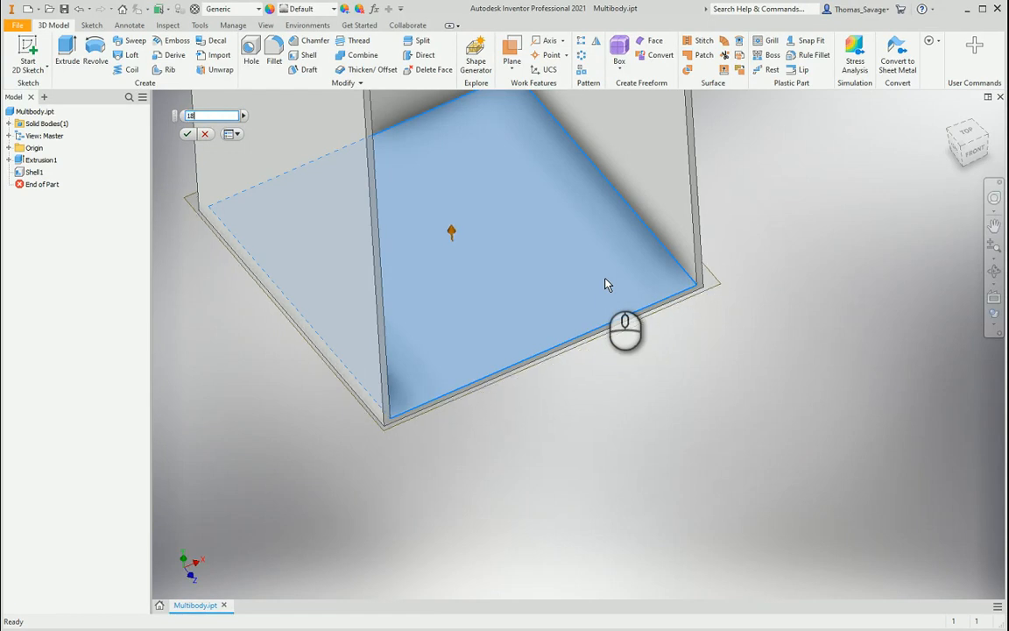
left_click(975, 149)
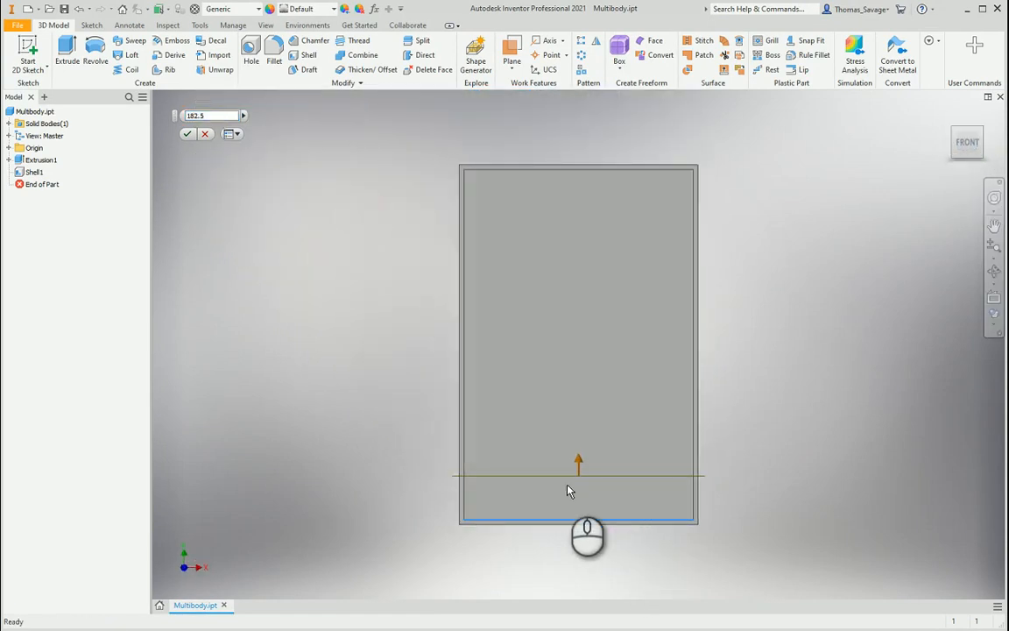
scroll(520, 524, "up", 3)
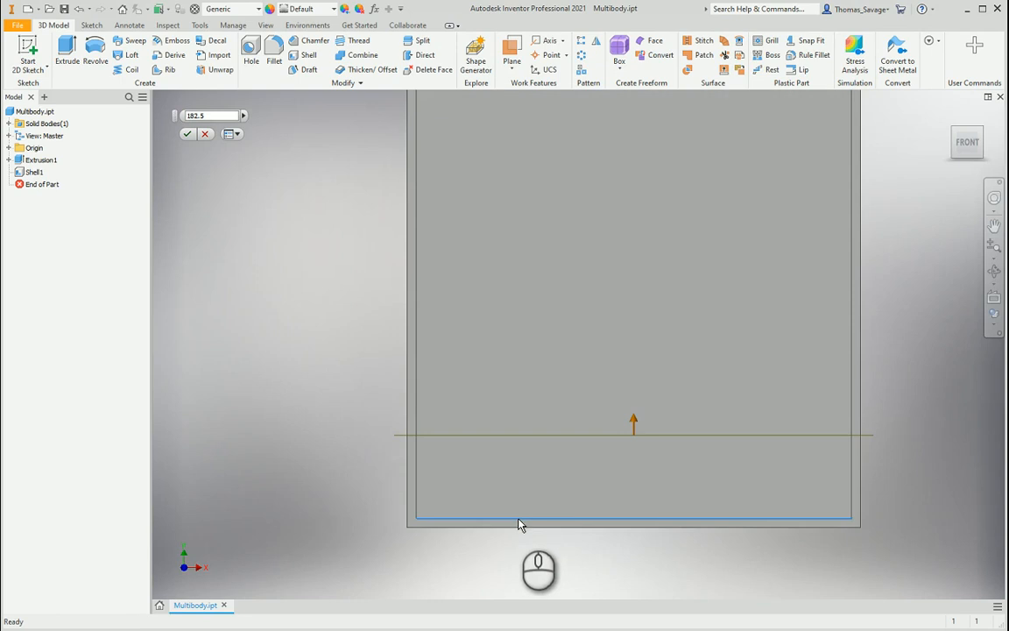
middle_click_drag(527, 499, 524, 461)
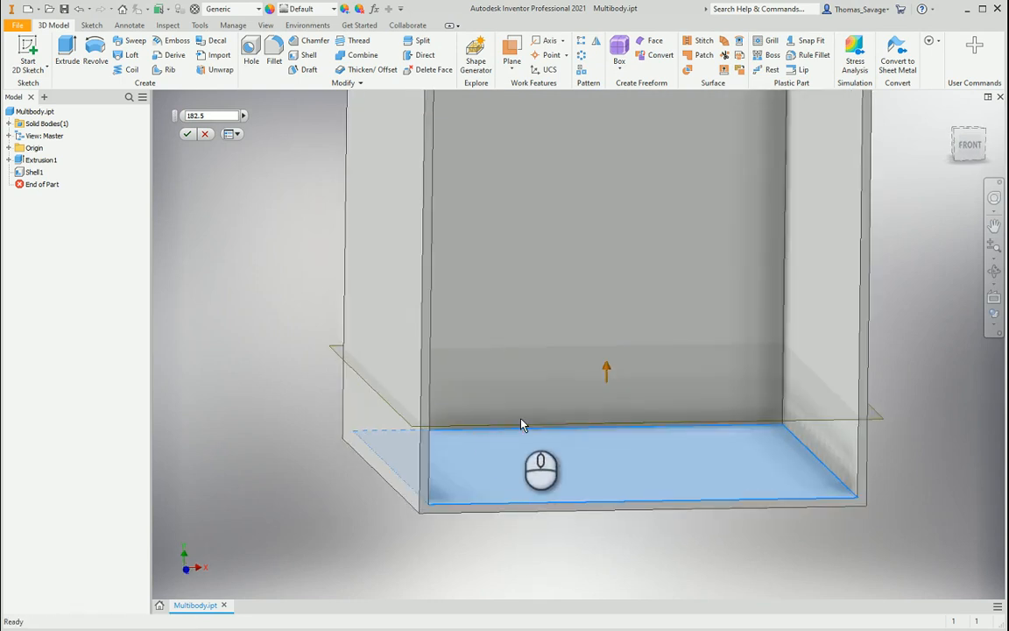
left_click(186, 133)
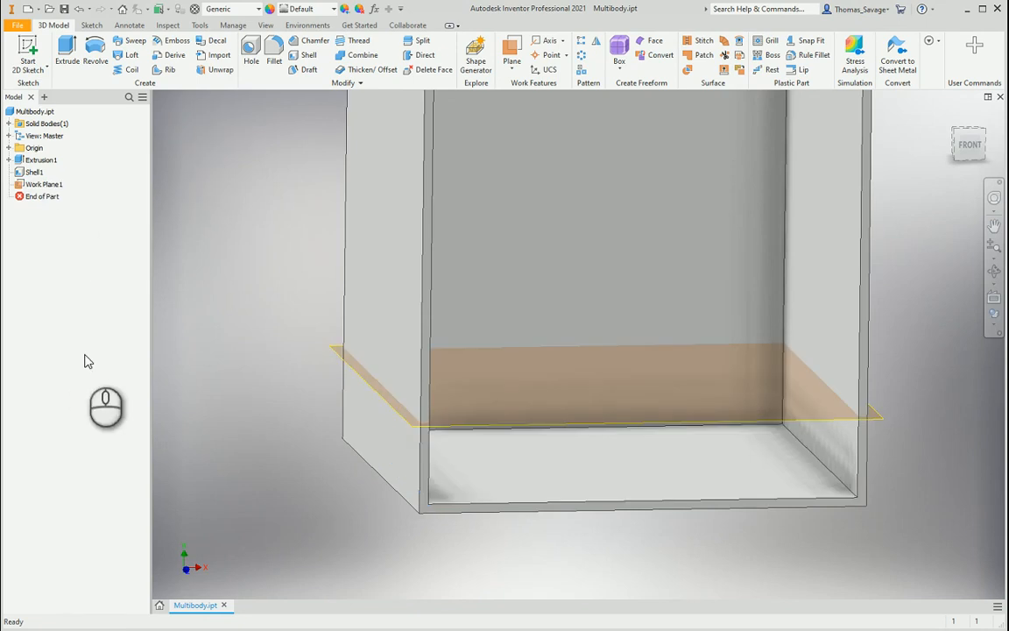
middle_click_drag(473, 350, 508, 383, "shift")
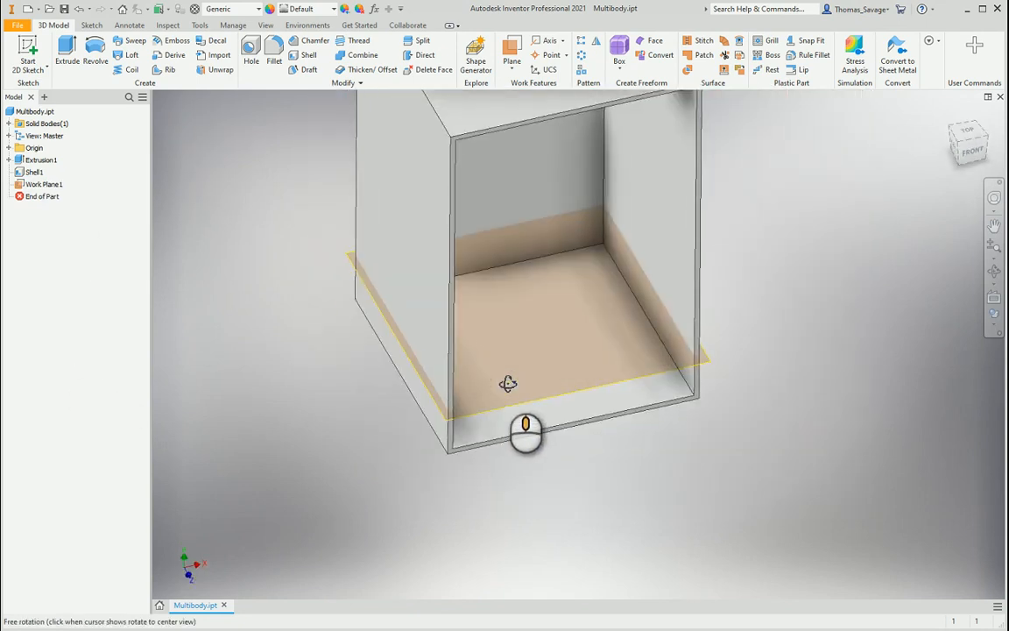
Start a 2D sketch on the offset work plane and slice the graphics to expose the cabinet's interior.
left_click(27, 51)
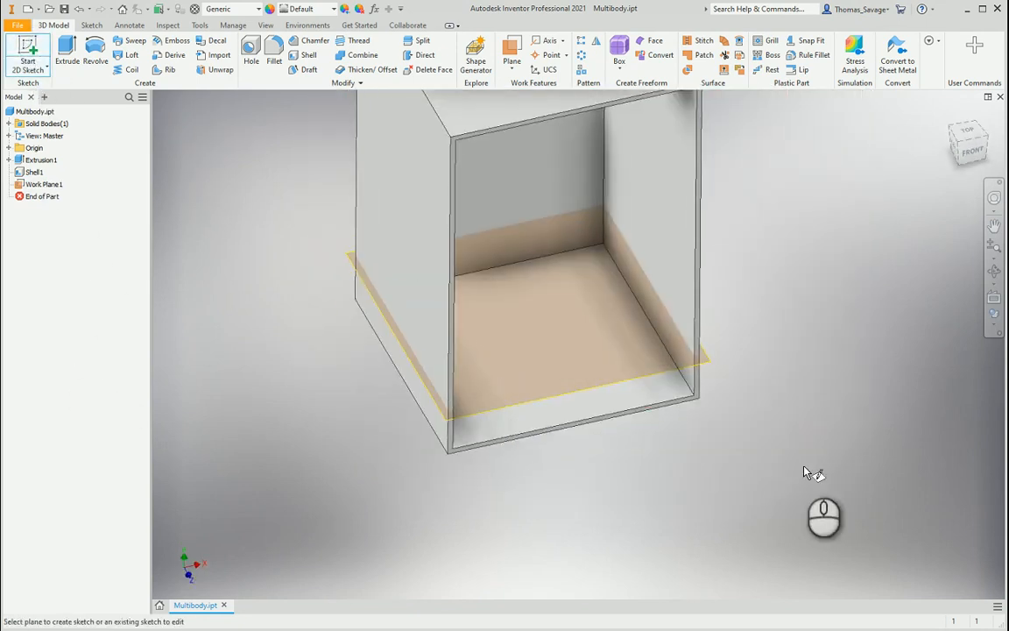
left_click(715, 366)
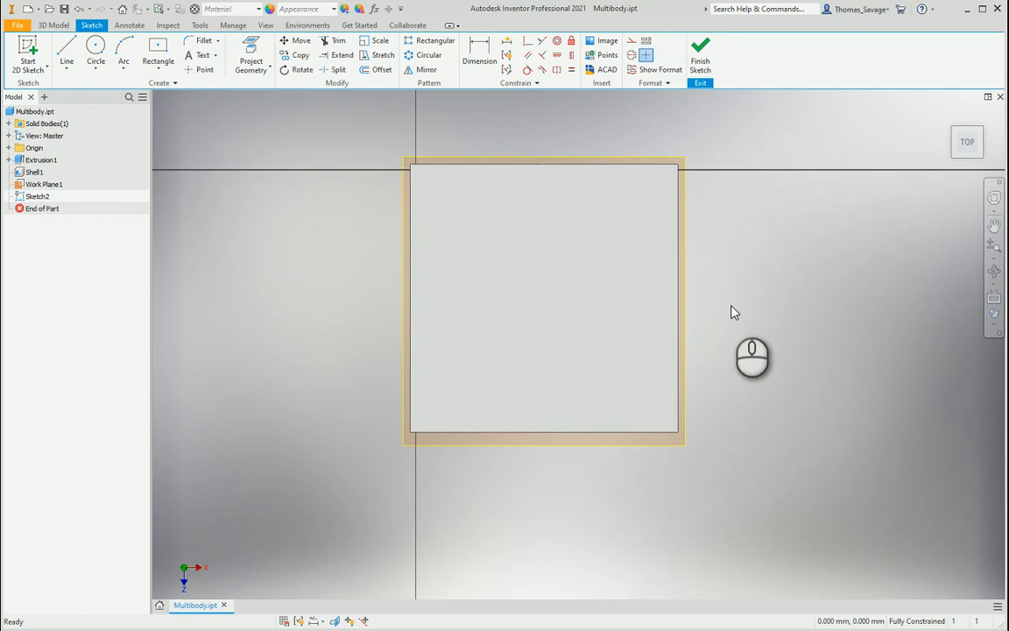
middle_click_drag(737, 358, 775, 394, "shift")
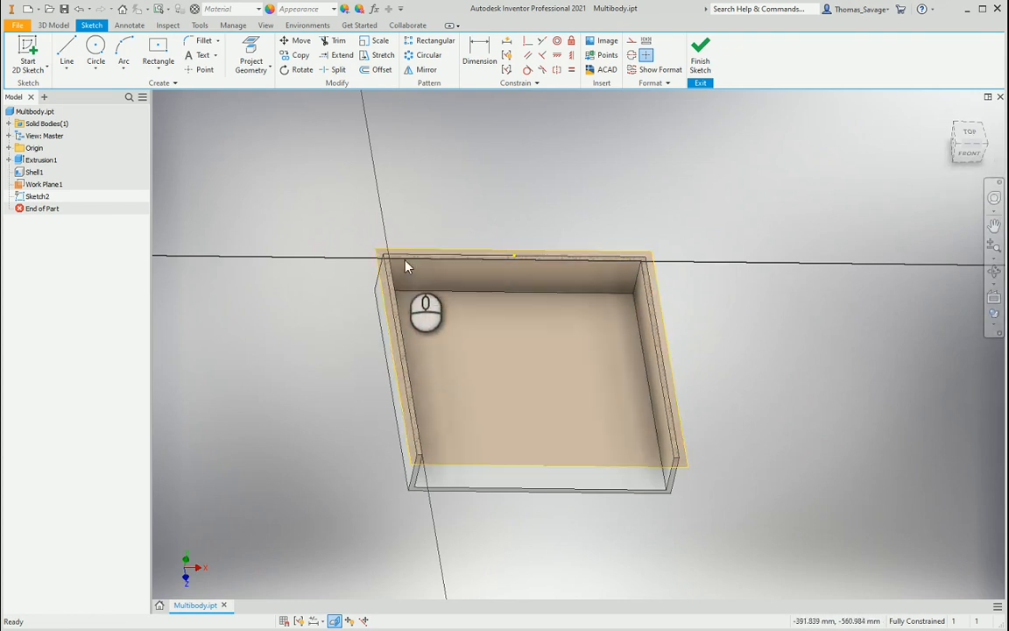
scroll(405, 265, "up", 3)
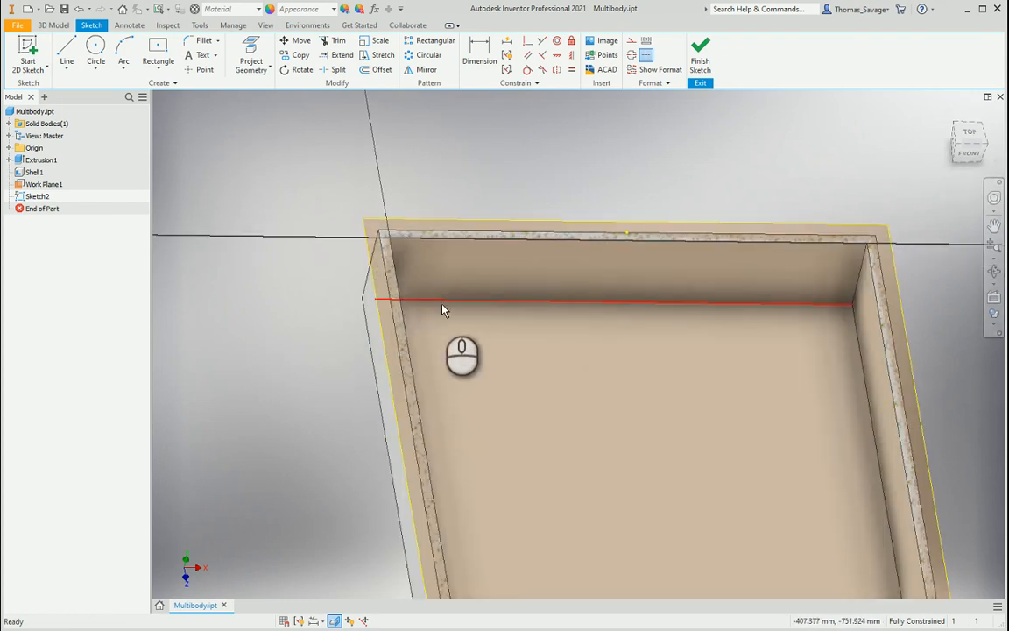
left_click(974, 137)
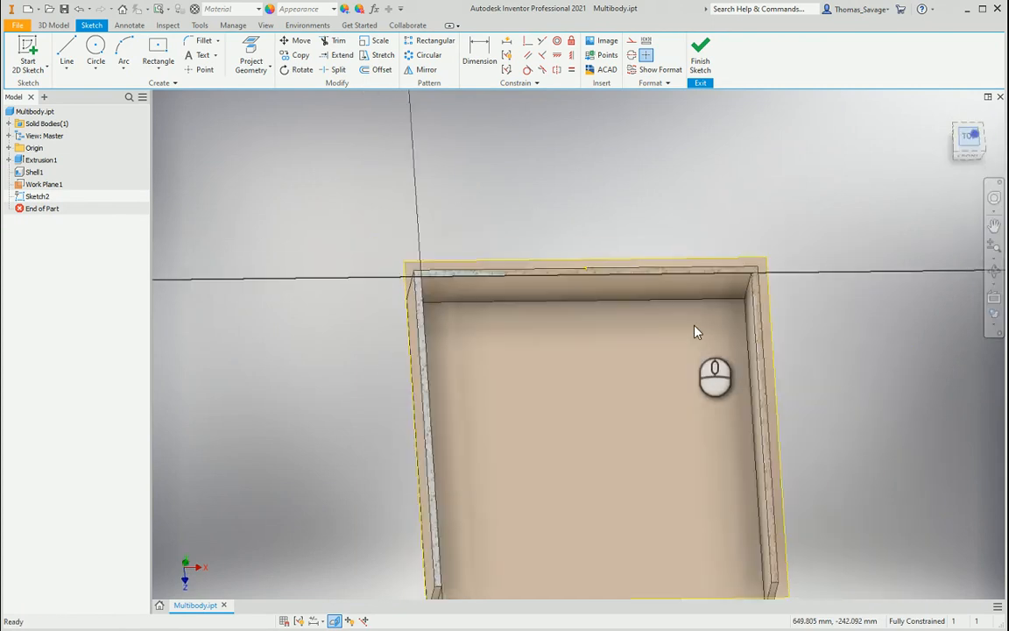
Project the outline of the cabinet's inner floor face into the sketch.
left_click(252, 55)
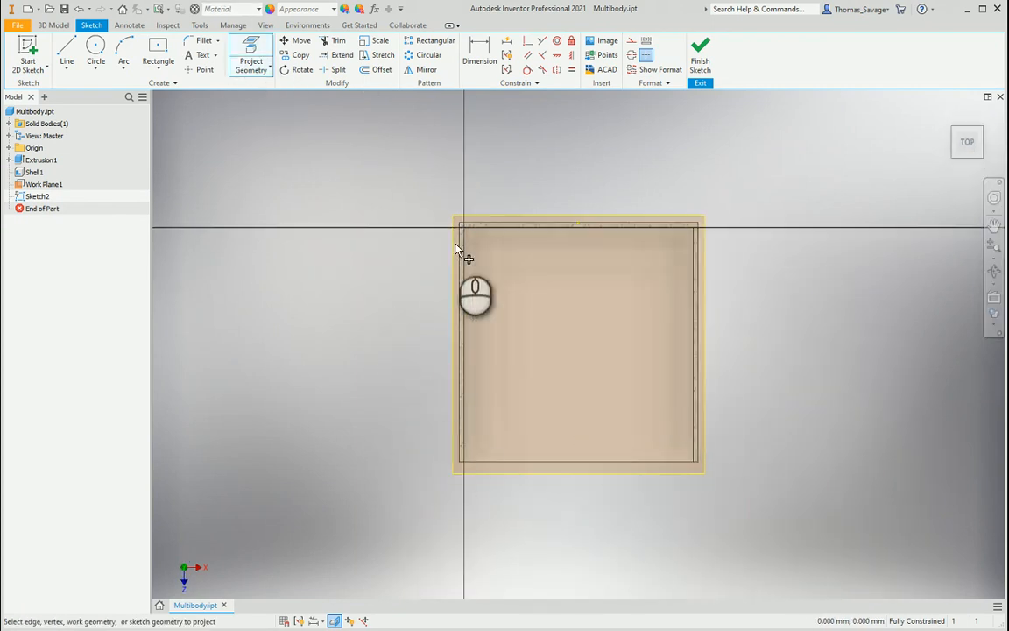
scroll(477, 271, "up", 3)
middle_click_drag(494, 303, 442, 155)
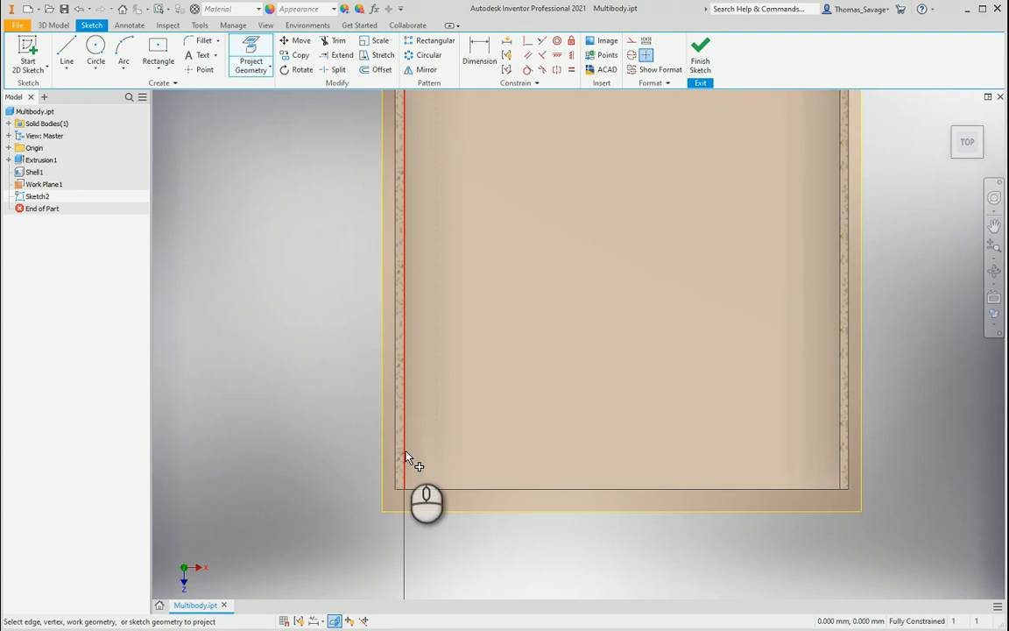
left_click(429, 446)
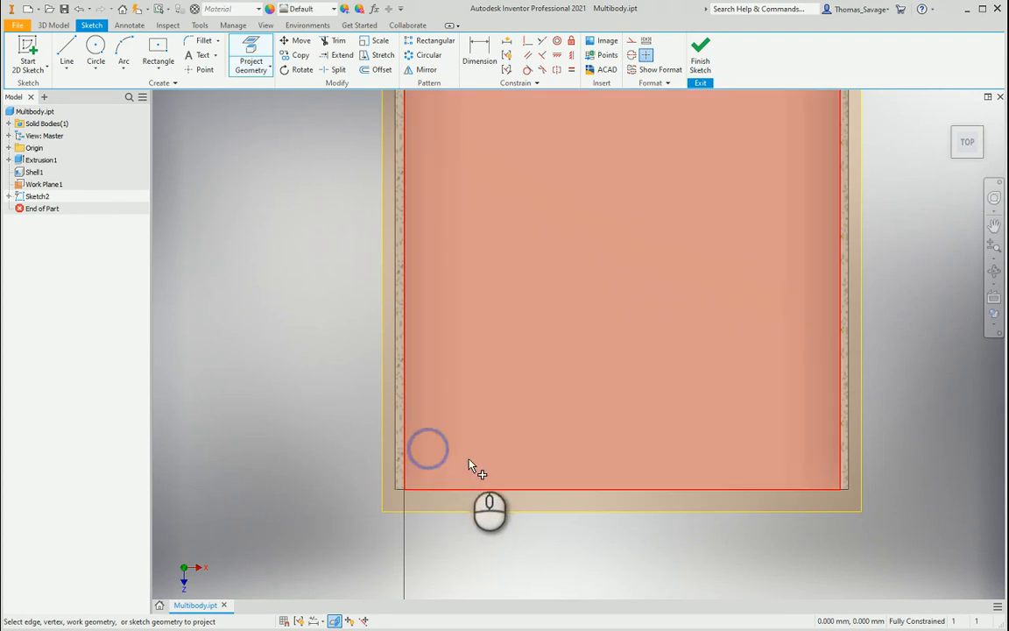
scroll(415, 517, "down", 5)
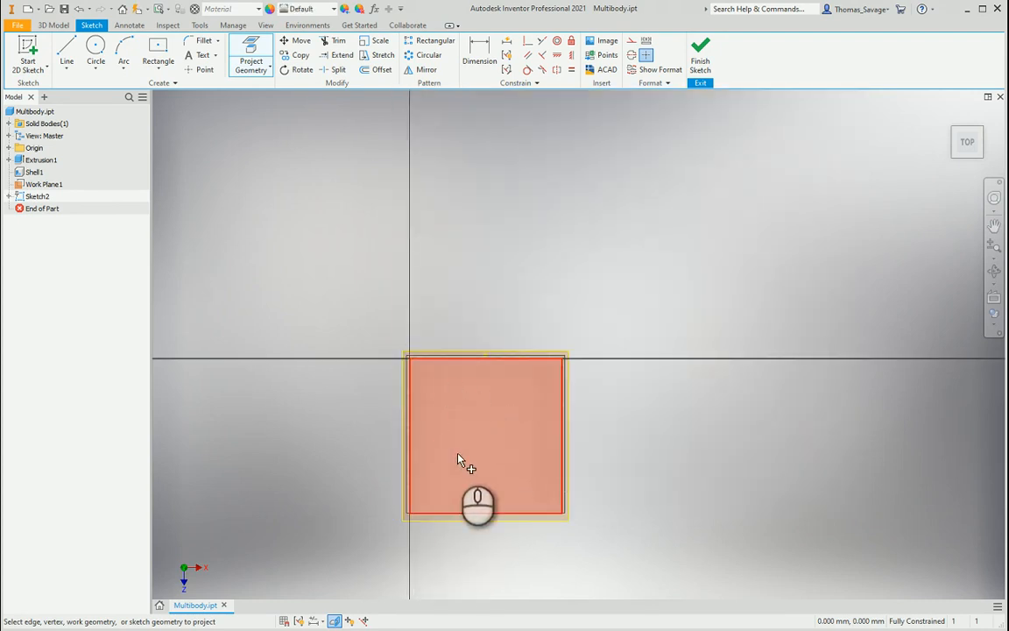
scroll(601, 434, "up", 5)
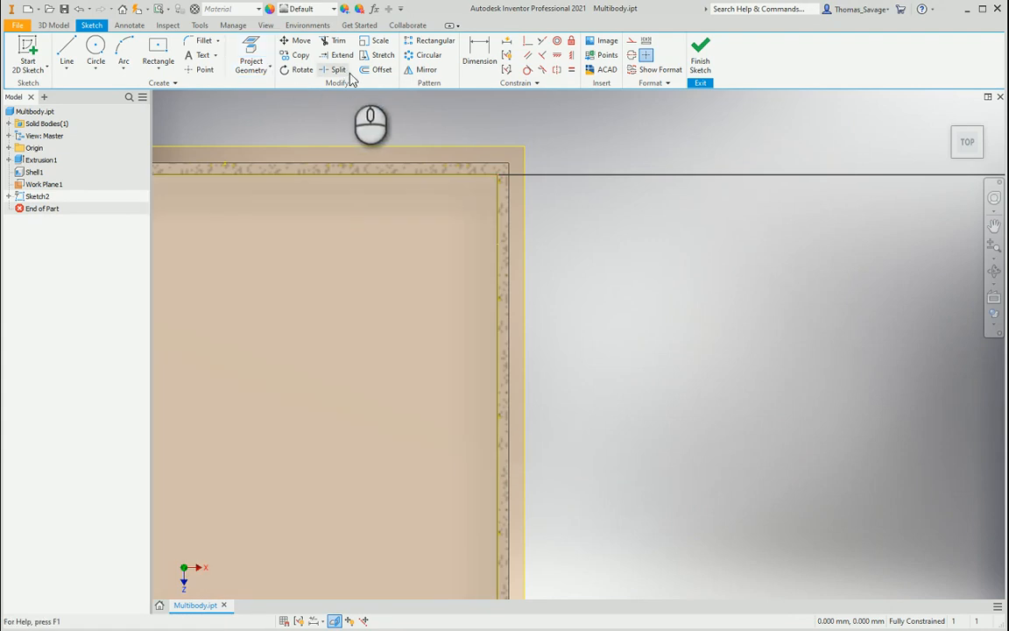
Offset the projected floor outline 10 mm inward on all sides and finish the sketch.
left_click(379, 69)
left_click(465, 181)
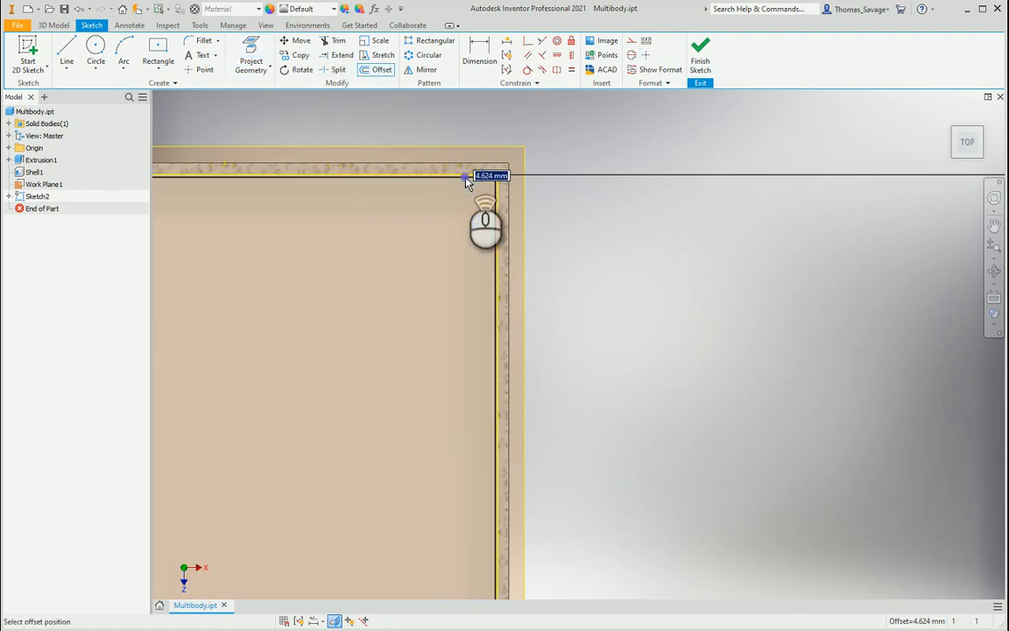
scroll(469, 198, "down", 3)
scroll(465, 203, "up", 3)
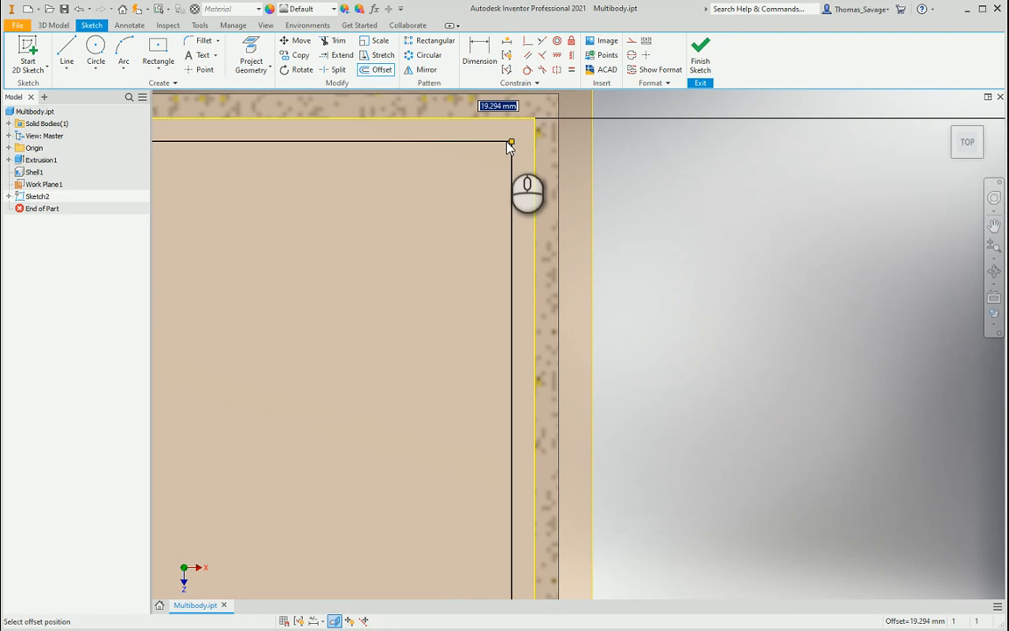
left_click(510, 145)
mouse_move(525, 128)
middle_mouse_down()
mouse_move(552, 219)
mouse_move(621, 215)
mouse_move(668, 354)
middle_mouse_up()
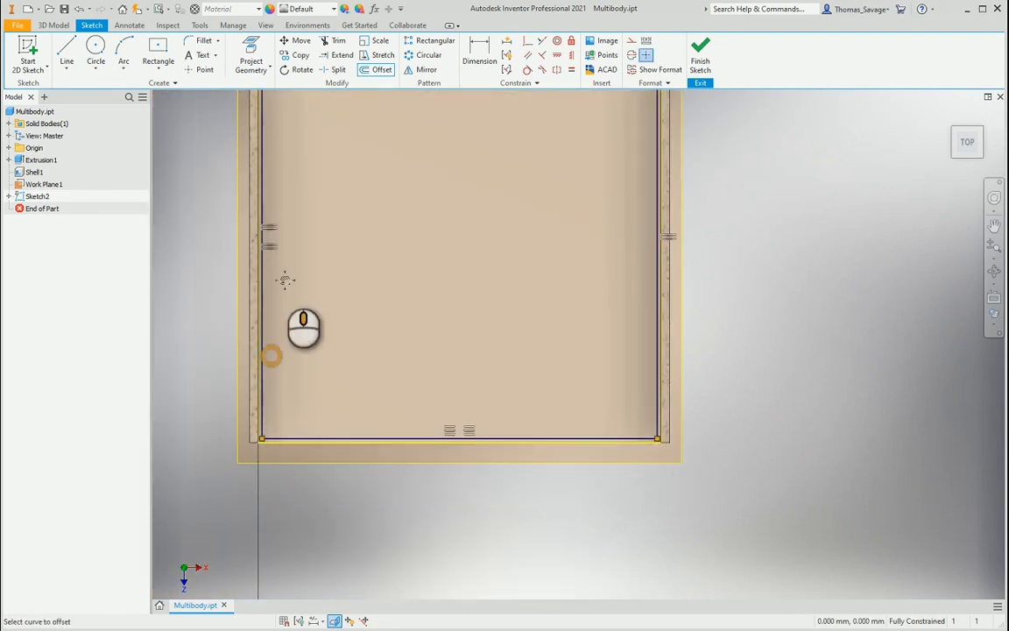
scroll(285, 280, "down", 3)
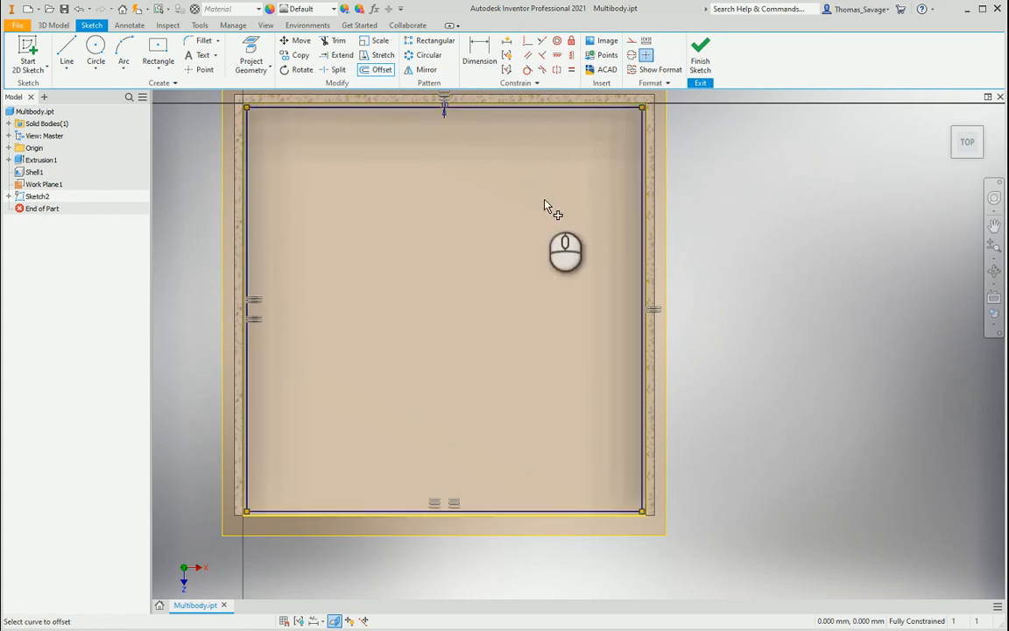
left_click(701, 63)
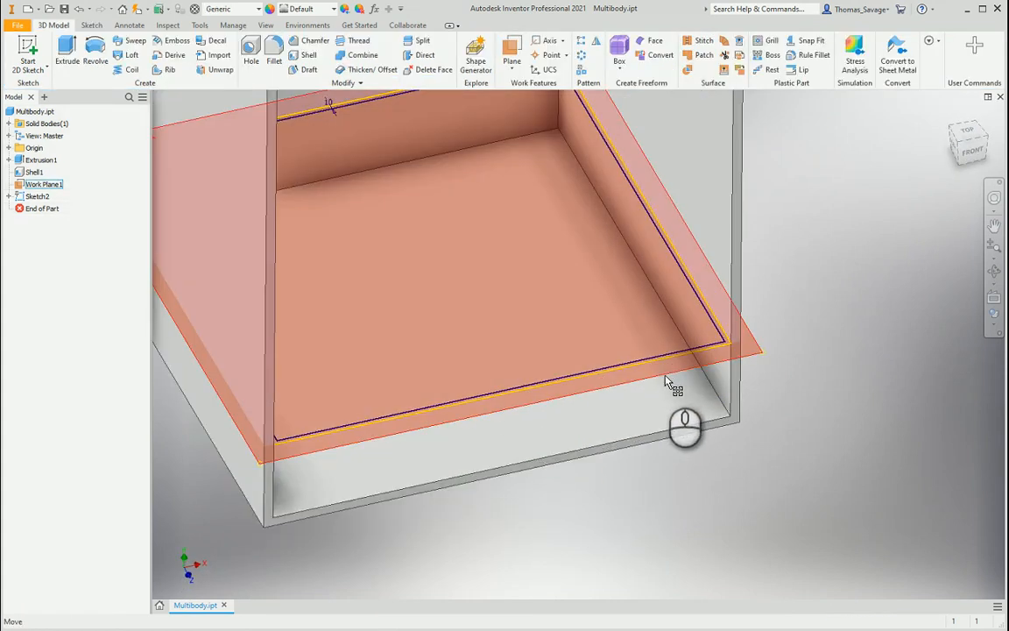
Begin an extrusion using the region inside the inner offset rectangle as its profile.
left_click(70, 51)
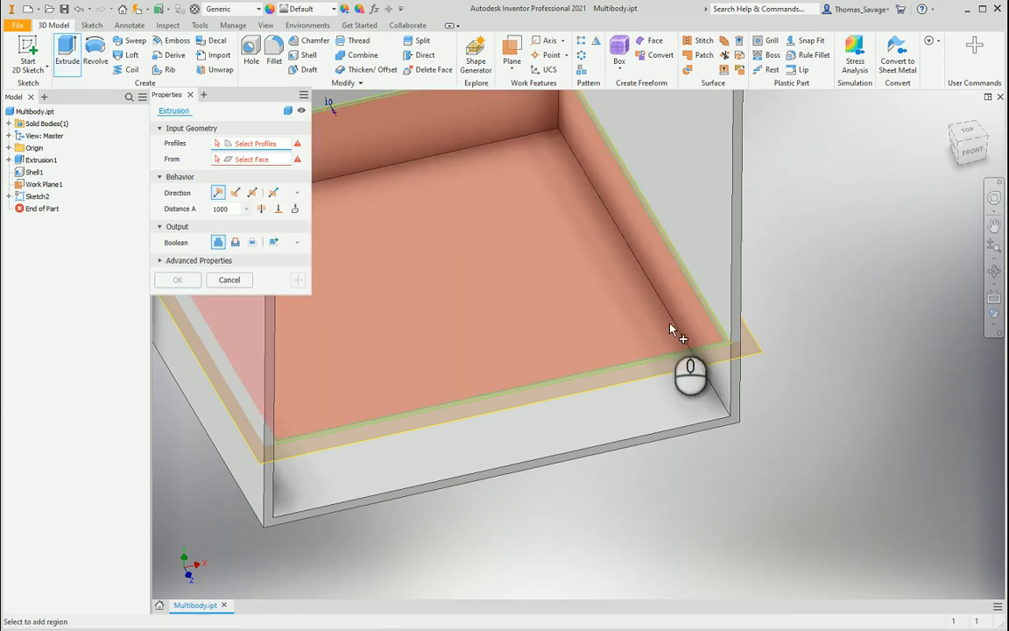
scroll(727, 346, "up", 3)
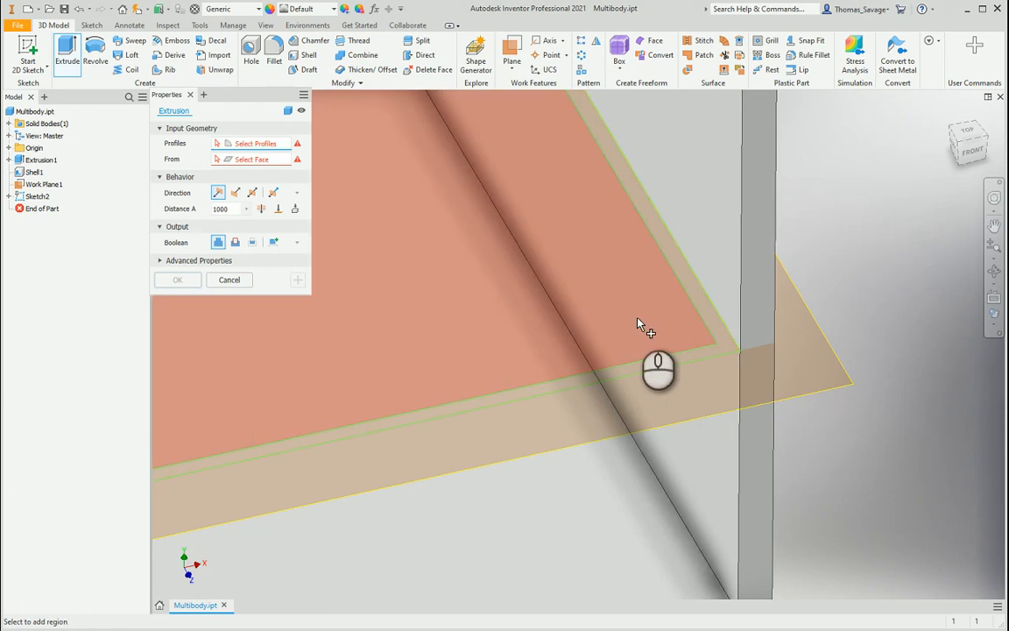
scroll(643, 329, "down", 2)
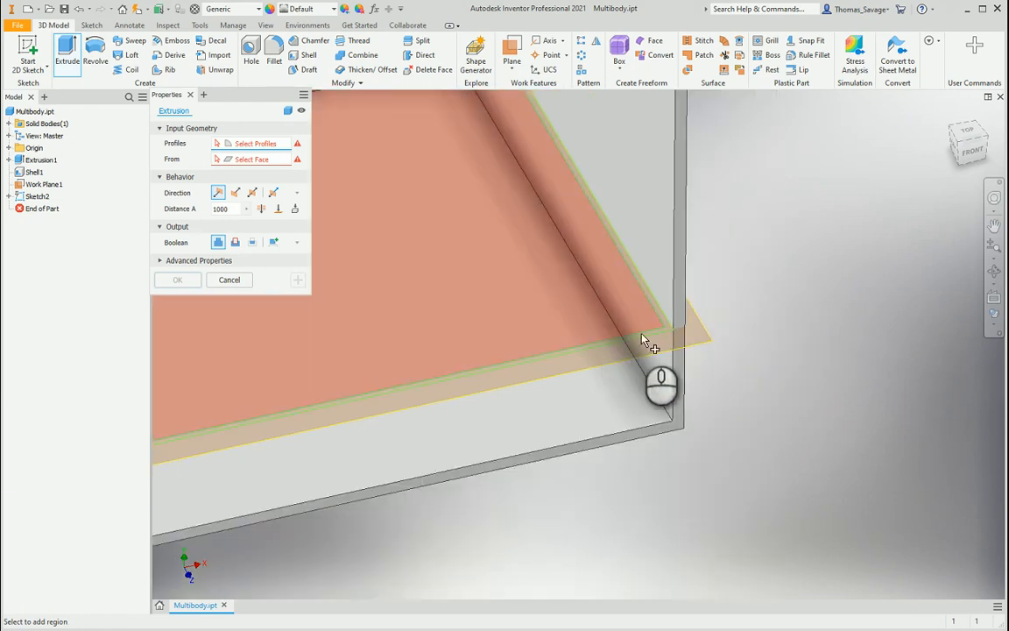
scroll(647, 343, "down", 2)
scroll(599, 339, "up", 2)
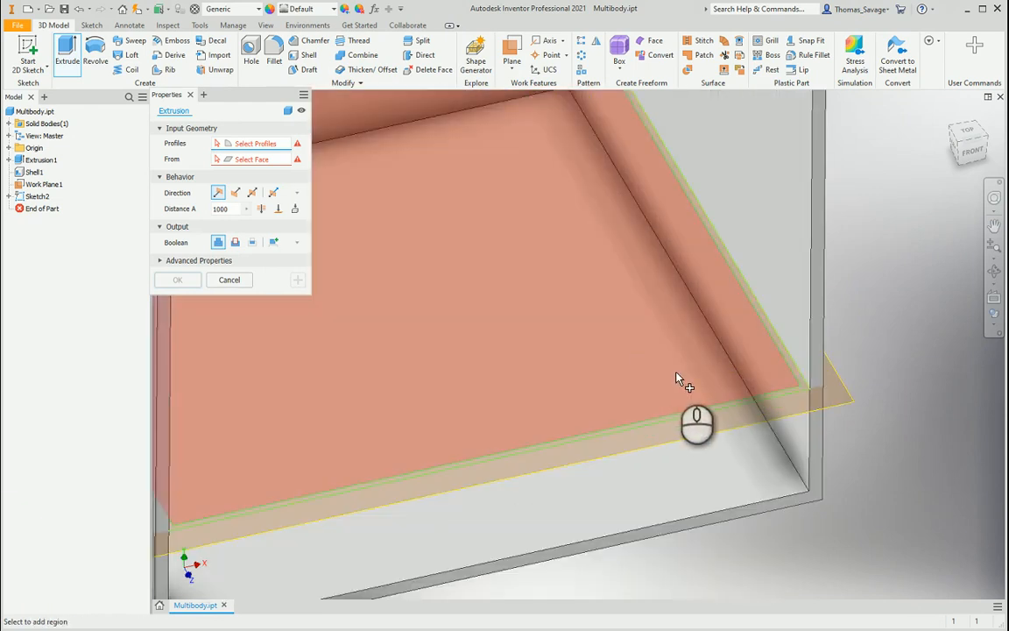
left_click(672, 366)
scroll(653, 362, "down", 3)
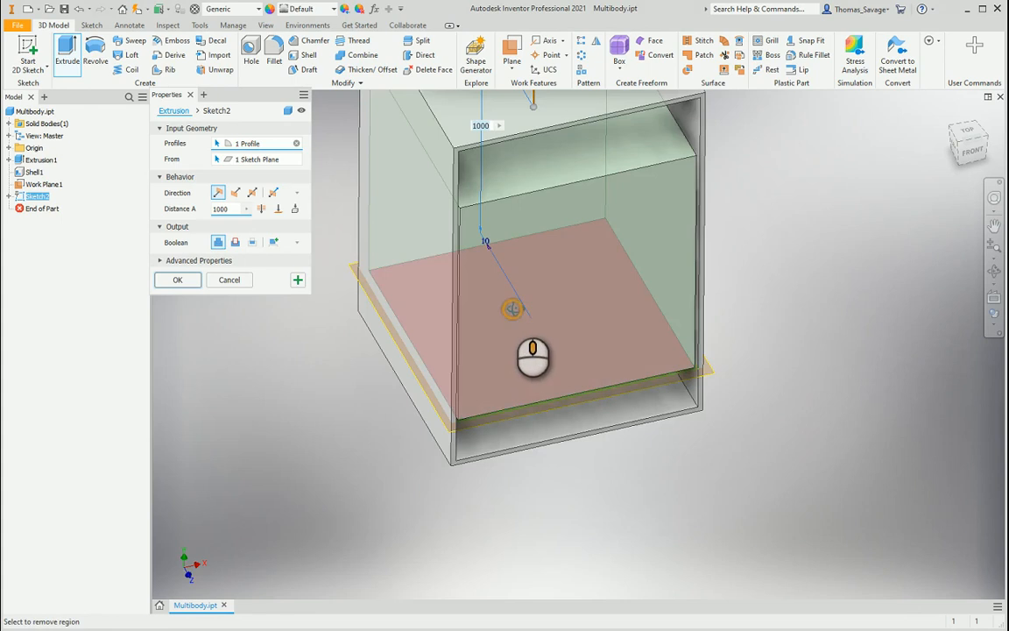
scroll(308, 342, "down", 2)
scroll(476, 348, "up", 2)
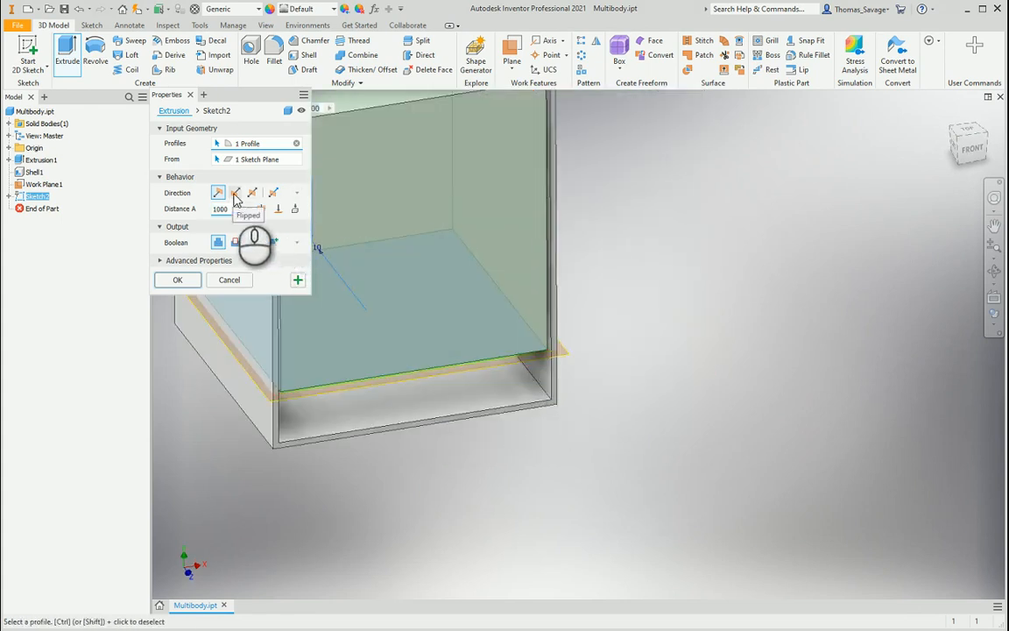
Flip the extrusion downward toward the cabinet floor, set its distance to 182.5 mm, and check the fit from the front.
left_click(234, 193)
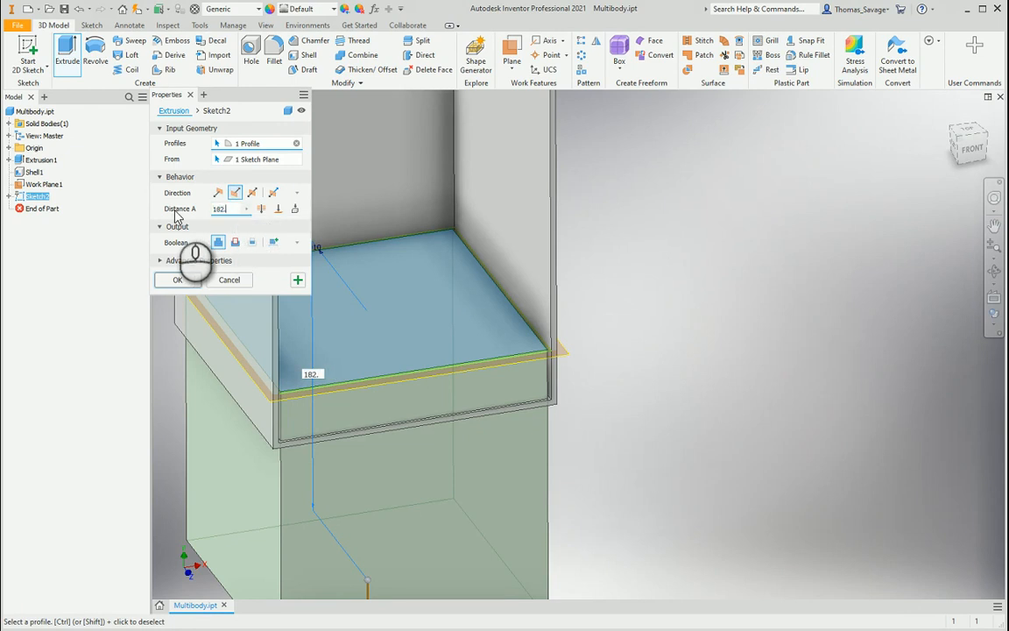
left_click(970, 151)
scroll(692, 508, "down", 5)
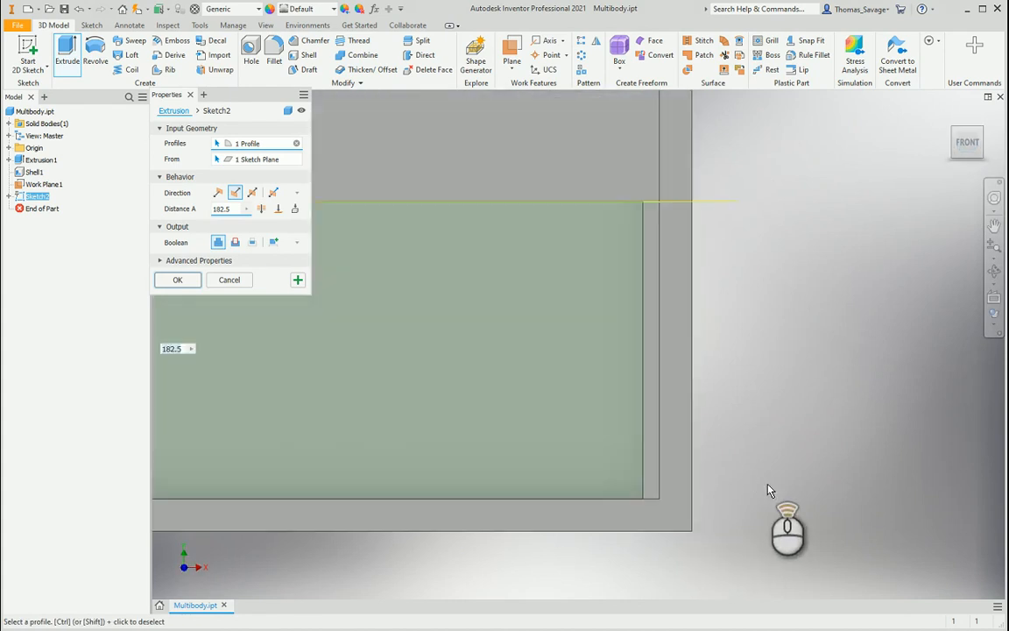
scroll(745, 482, "down", 1)
scroll(725, 468, "up", 3)
middle_click_drag(718, 447, 752, 478, "shift")
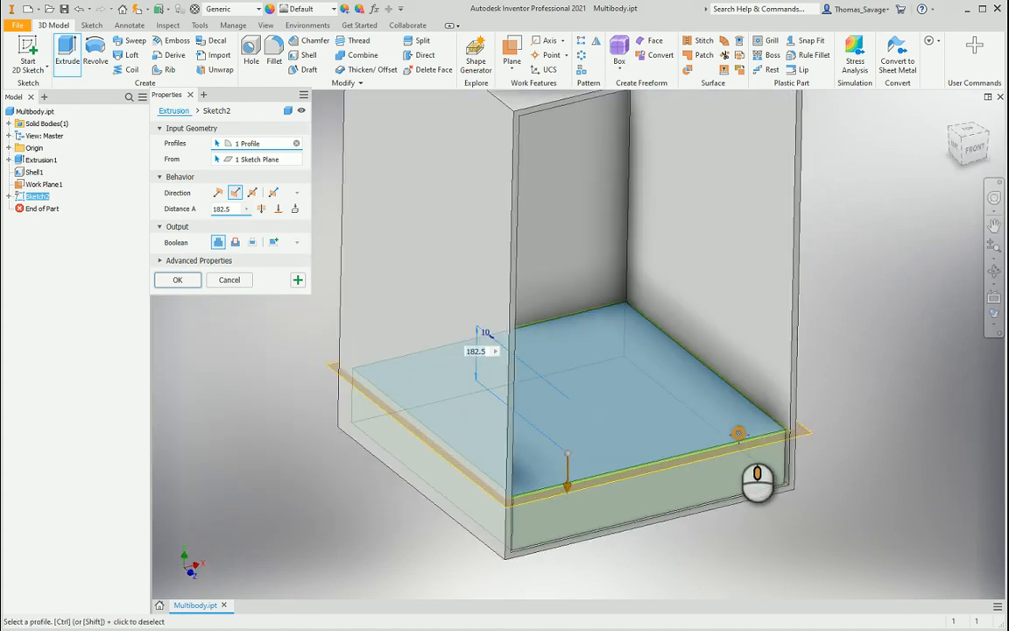
middle_click_drag(741, 428, 703, 422)
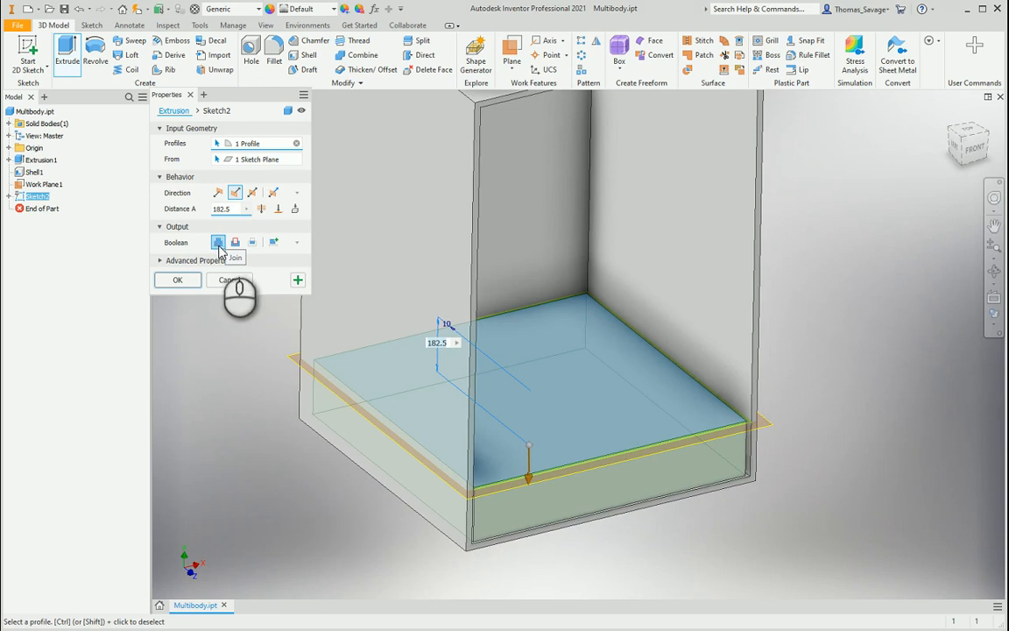
Set the extrusion output to a new solid, expand the solid bodies list, and create the body.
left_click(274, 242)
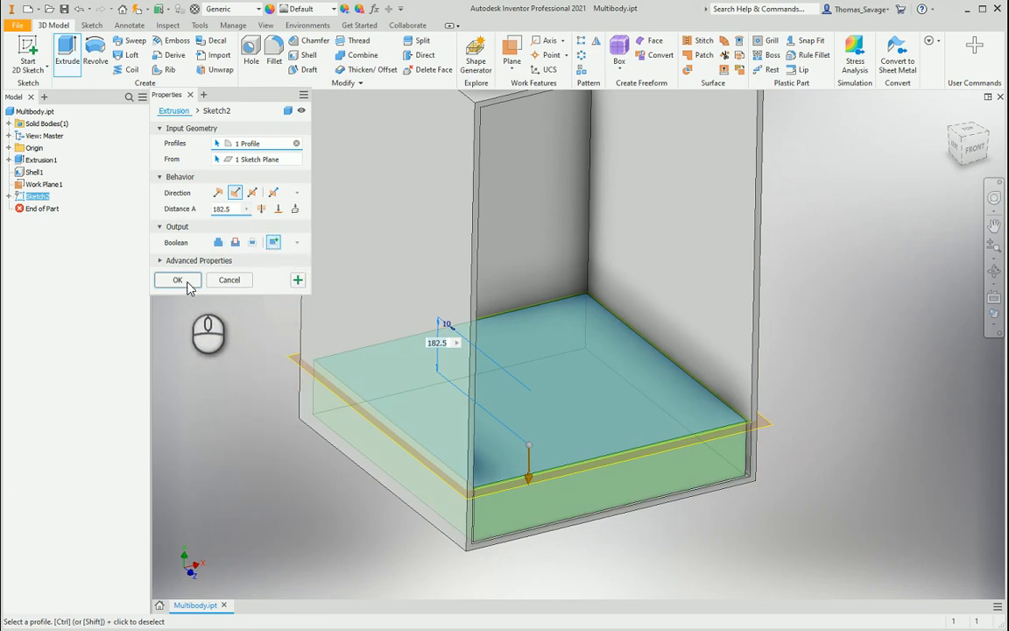
double_click(46, 126)
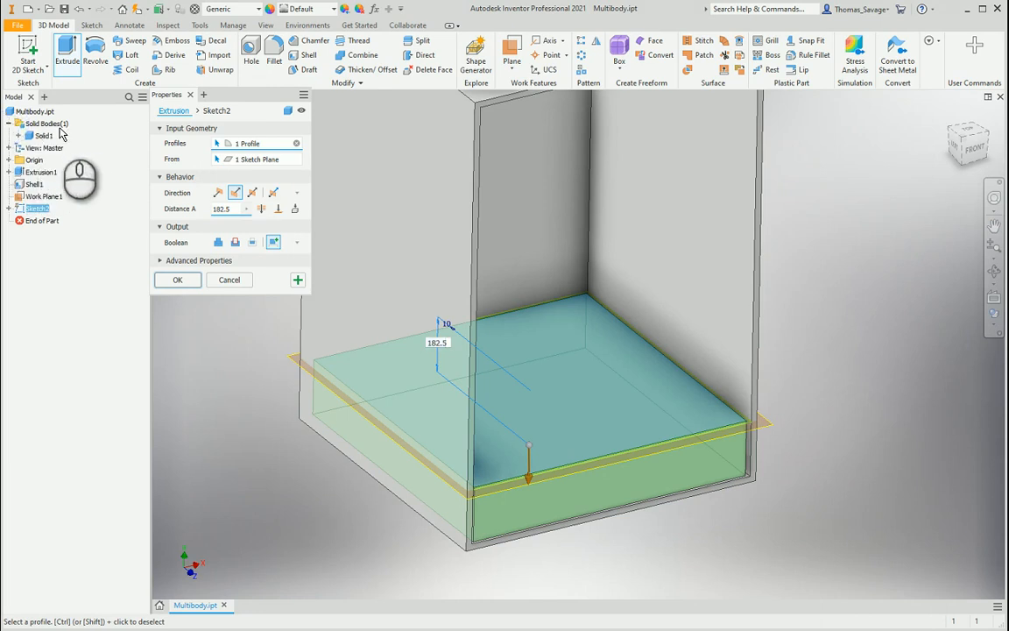
left_click(177, 279)
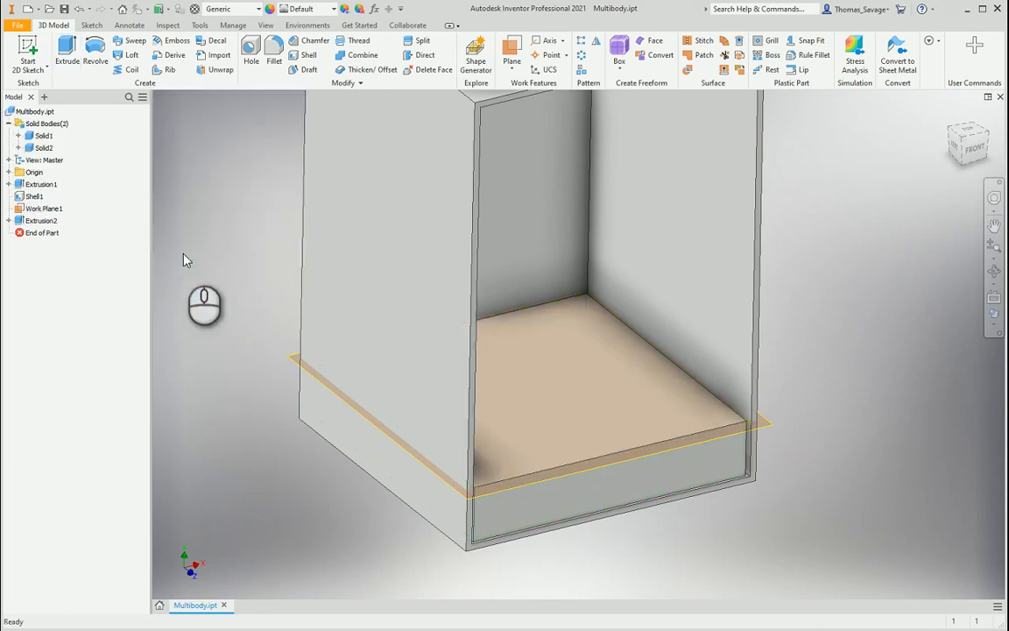
Rename the cabinet's solid body as Carcas and the new inner block's body as Drawer.
left_click(44, 137)
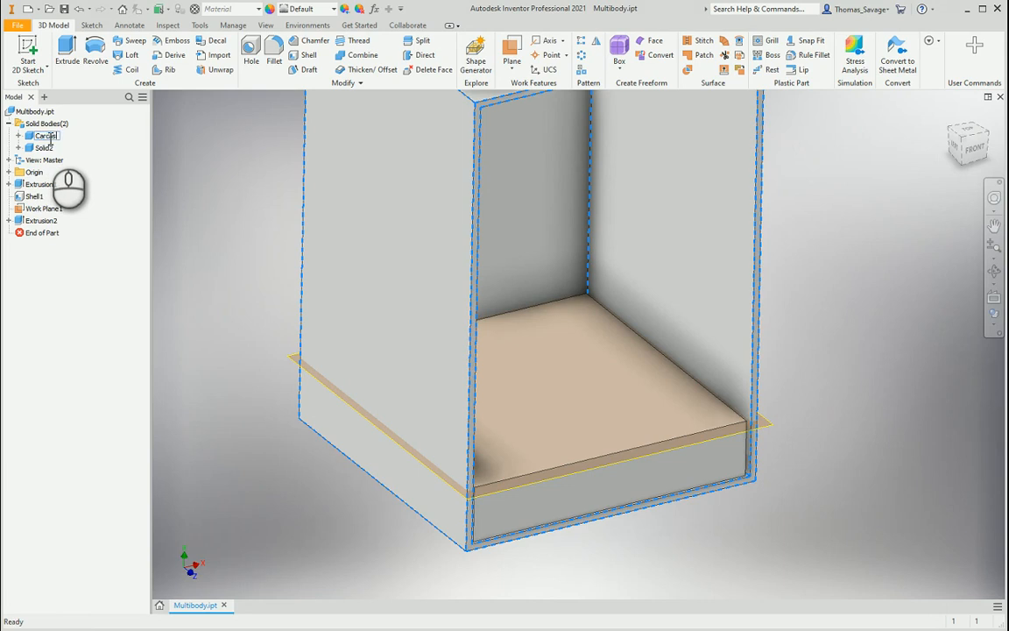
left_click(45, 148)
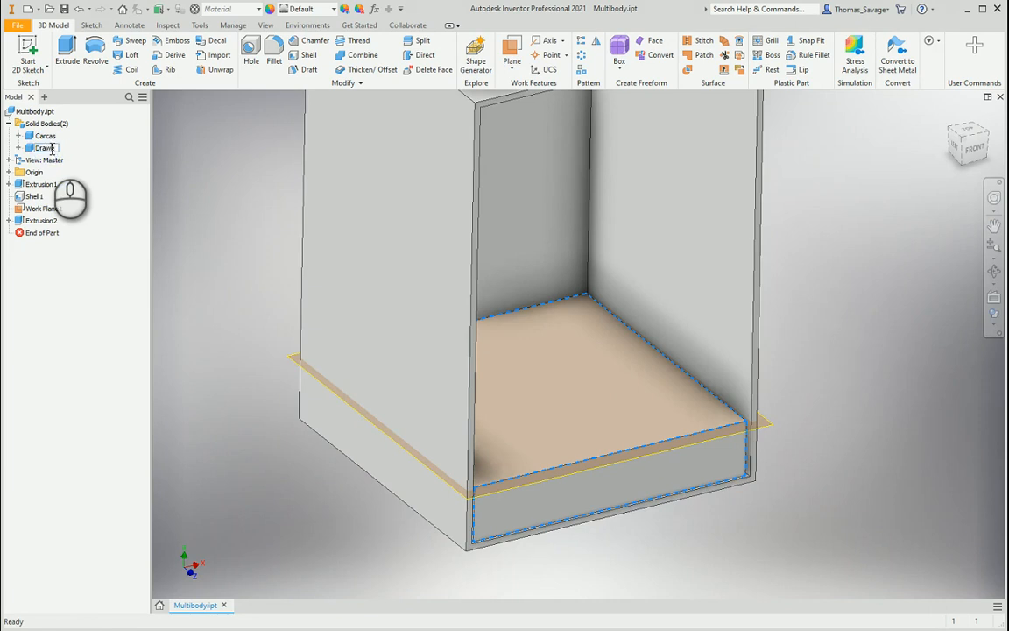
left_click(70, 155)
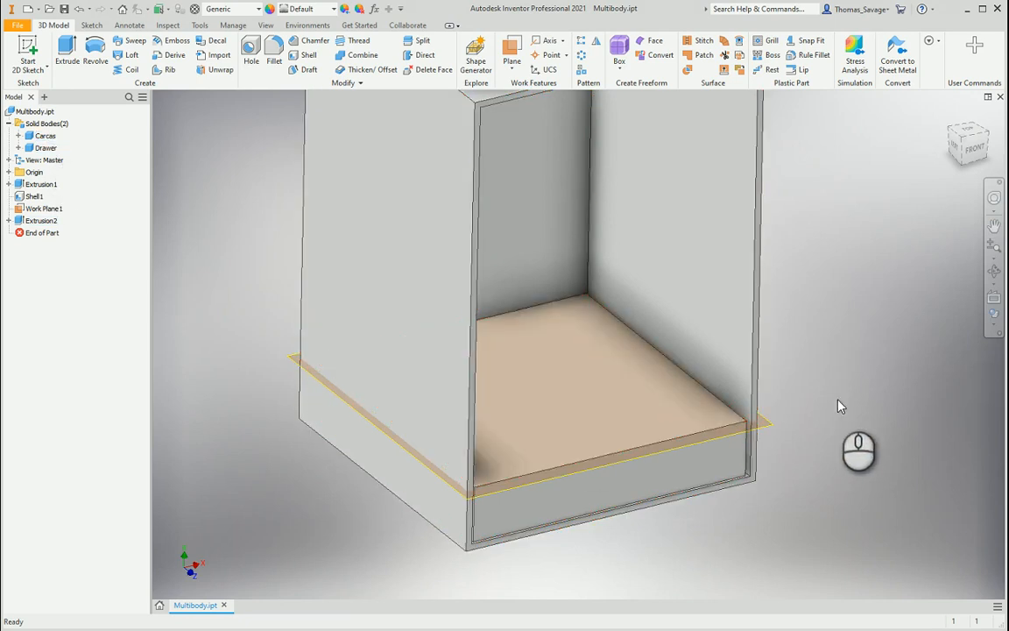
Shell the drawer body with a 10 mm wall thickness, removing its top face.
scroll(901, 360, "down", 4)
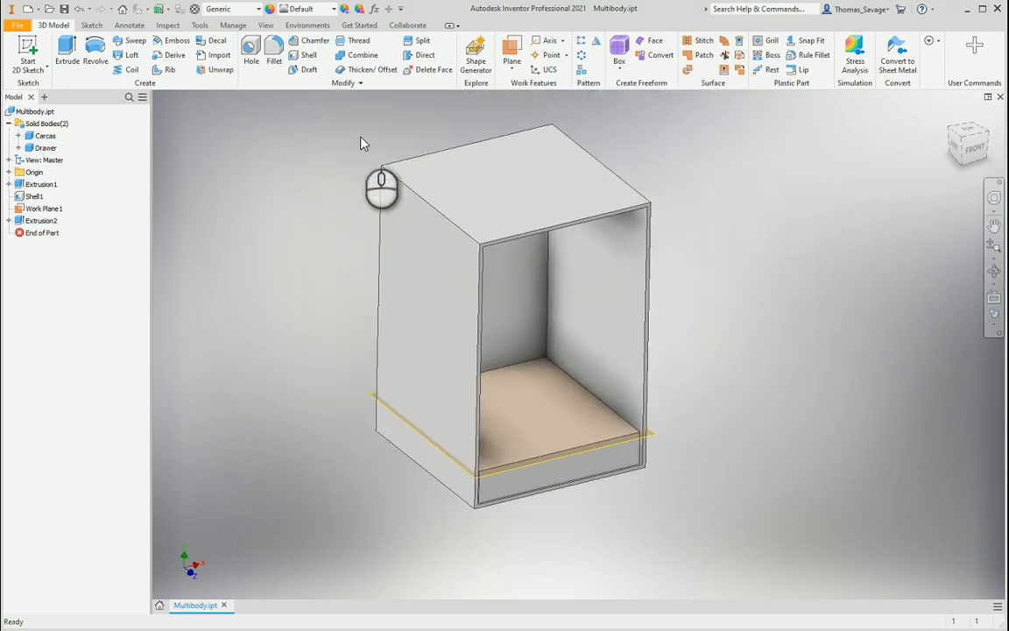
left_click(308, 54)
scroll(649, 438, "up", 5)
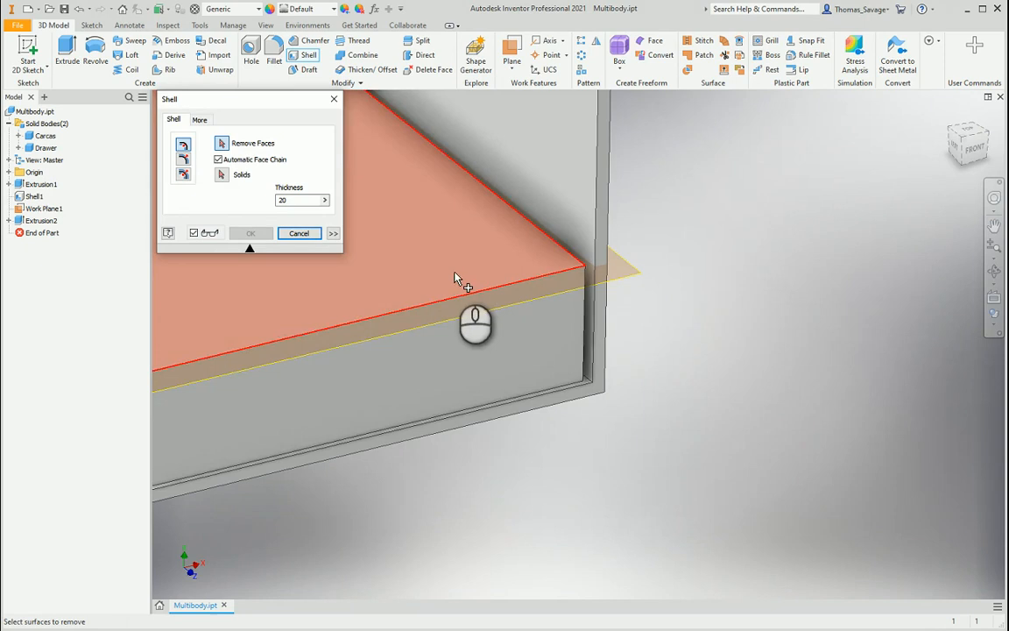
left_click(454, 273)
double_click(293, 201)
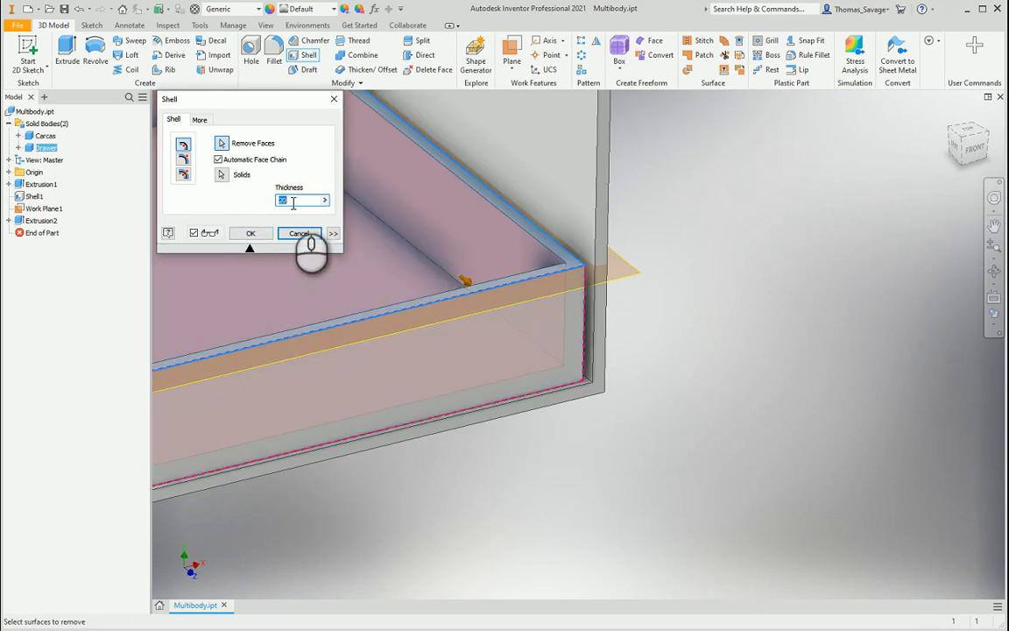
type("10")
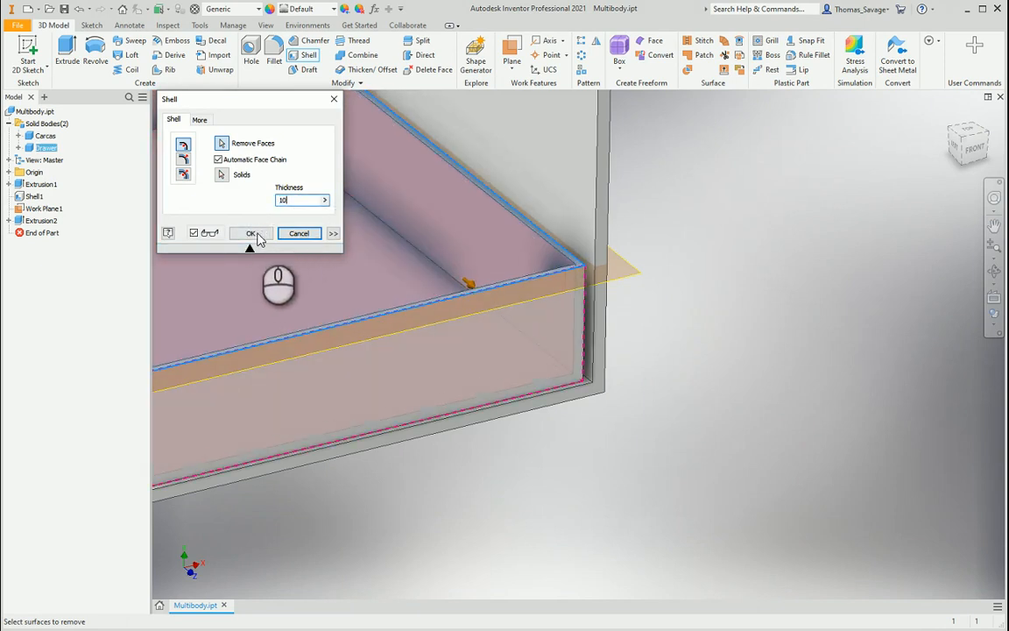
left_click(250, 233)
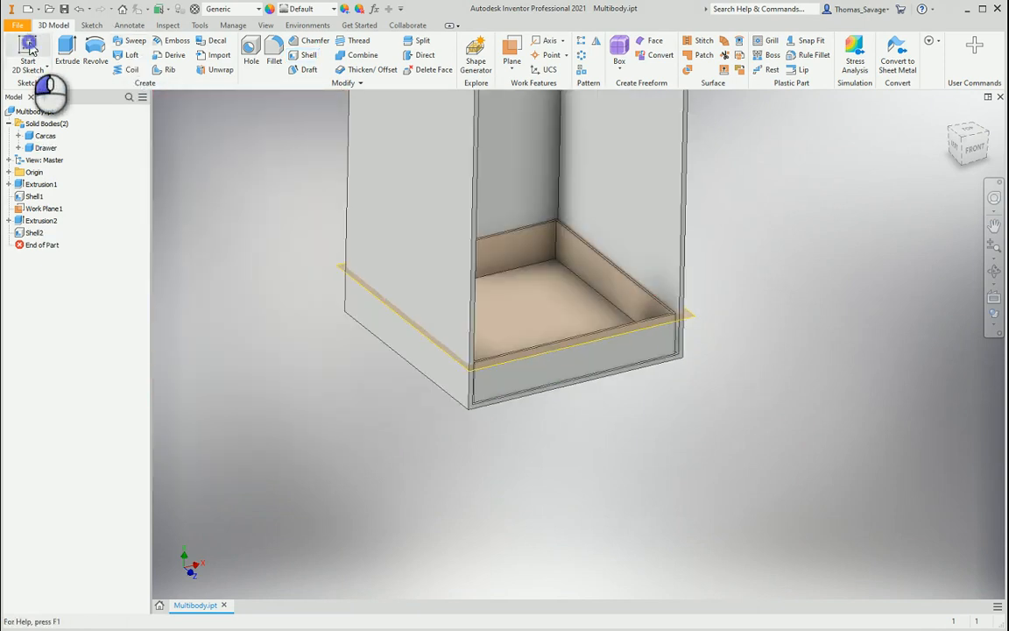
Start a new 2D sketch on the front face of the drawer.
left_click(89, 77)
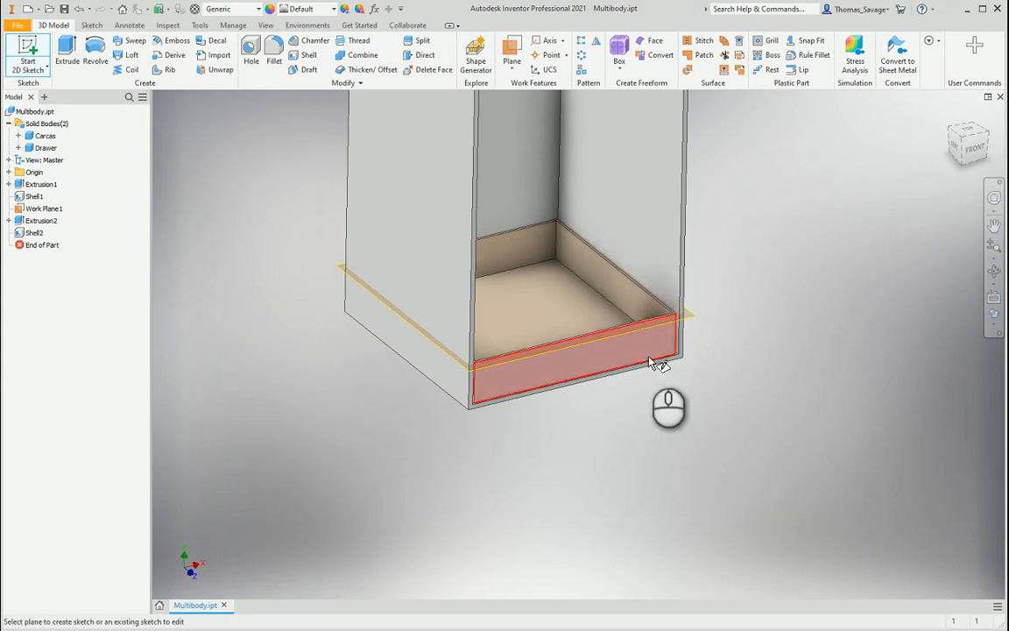
middle_click_drag(648, 406, 637, 393)
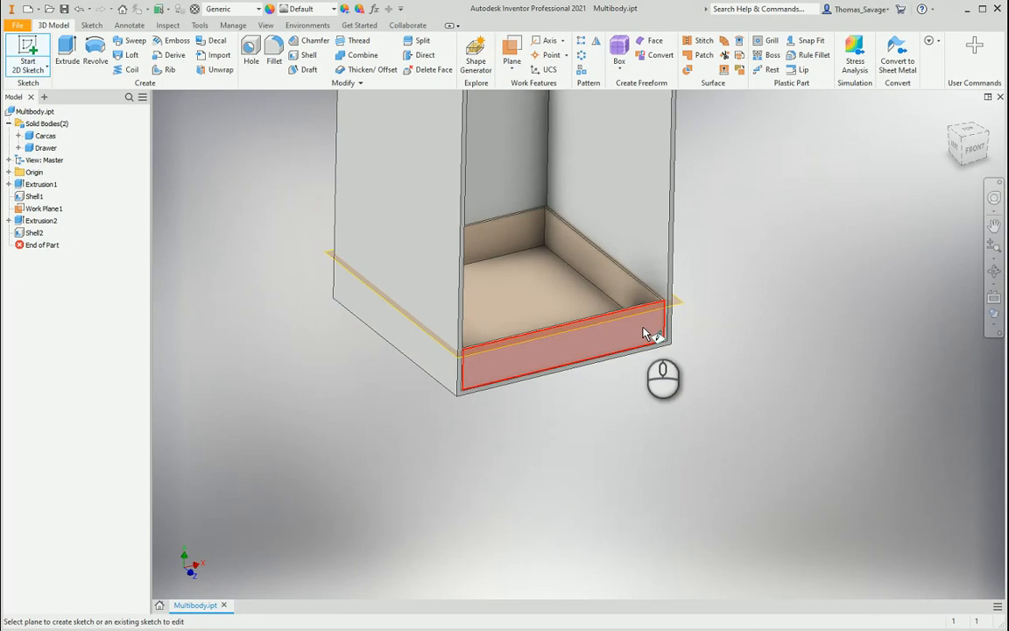
scroll(626, 386, "up", 3)
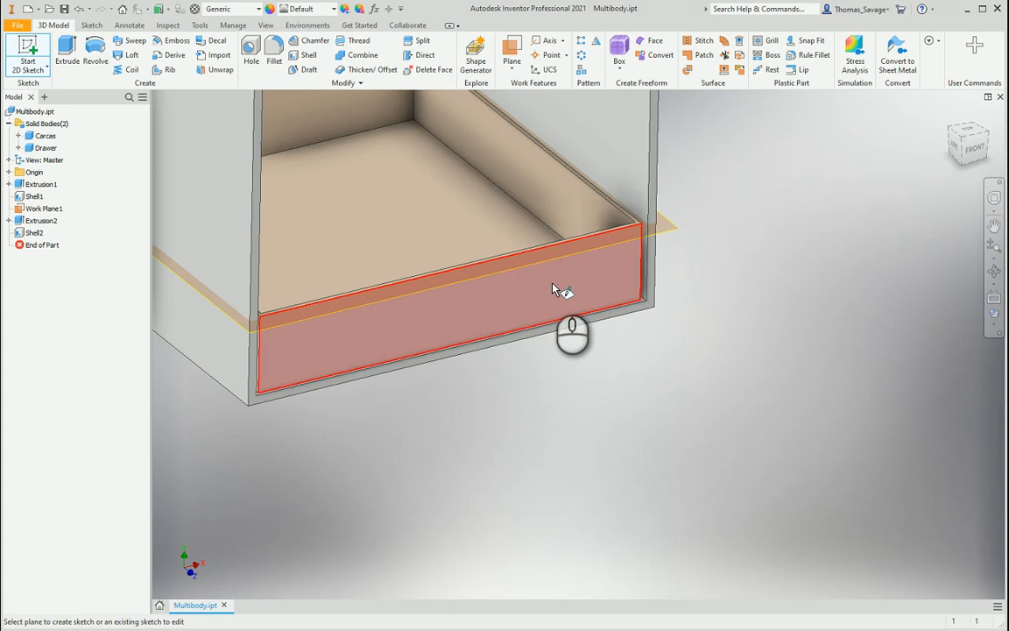
left_click(493, 296)
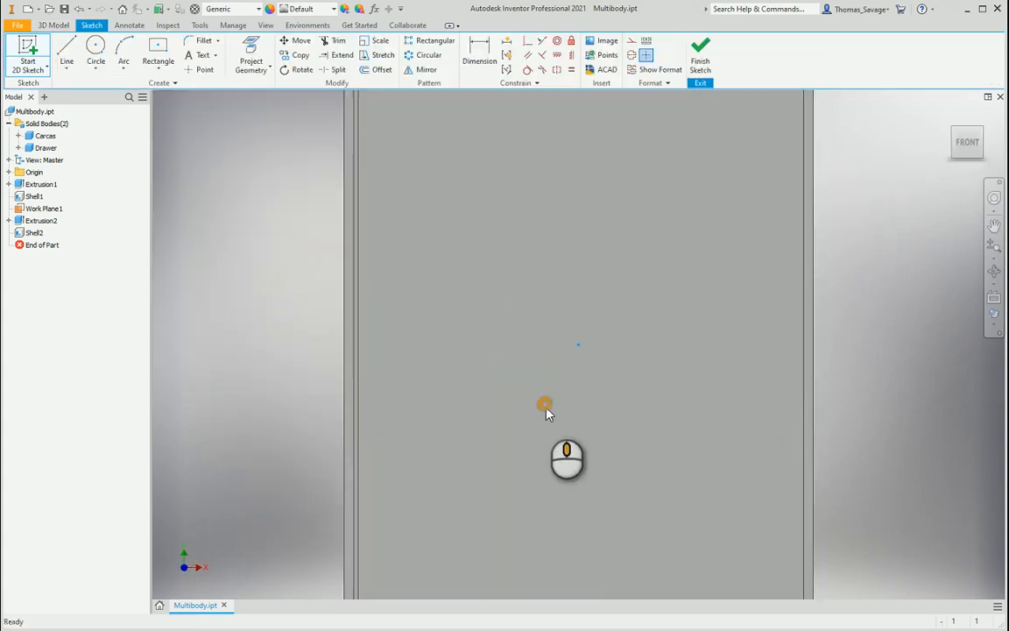
Sketch a horizontal center-to-center slot about 238 mm long and 63 mm wide near the middle of the drawer front.
left_click(158, 69)
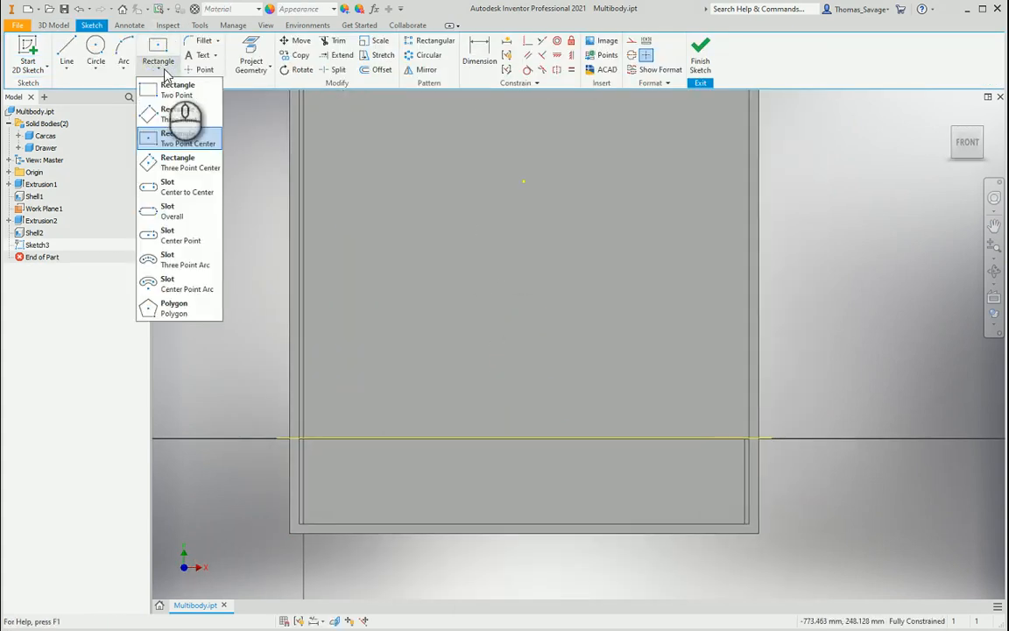
left_click(182, 191)
scroll(500, 506, "up", 5)
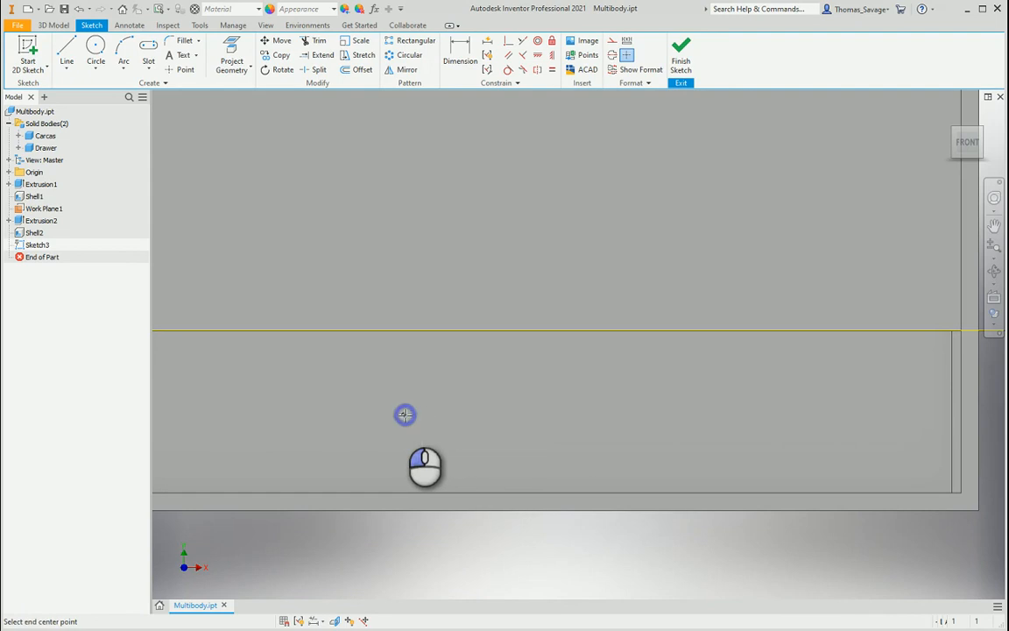
left_click(405, 415)
left_click(561, 414)
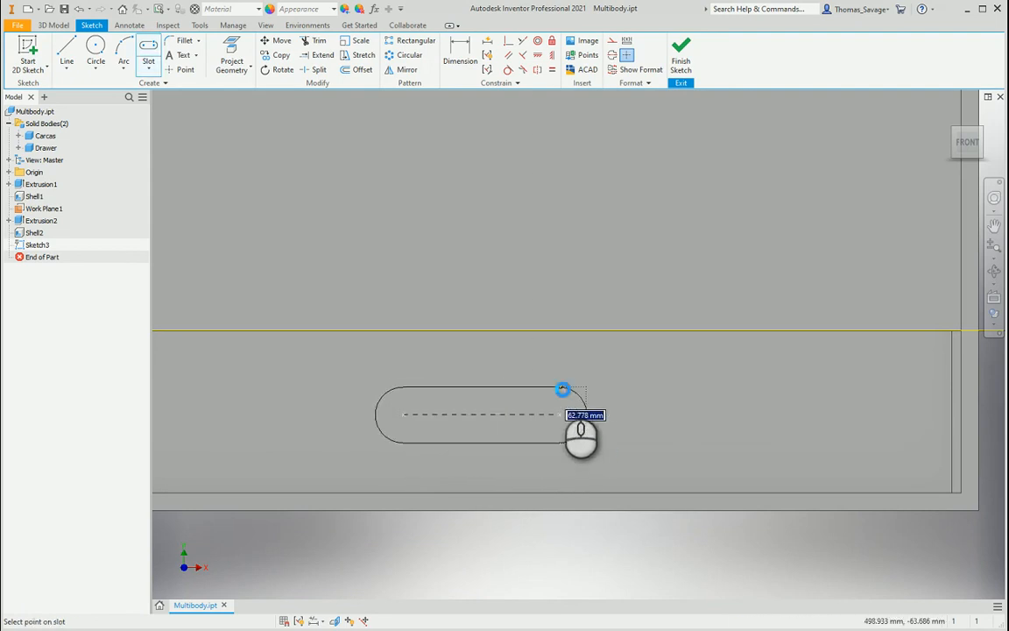
left_click(563, 389)
Project the outline of the drawer's front face into the sketch.
left_click(225, 49)
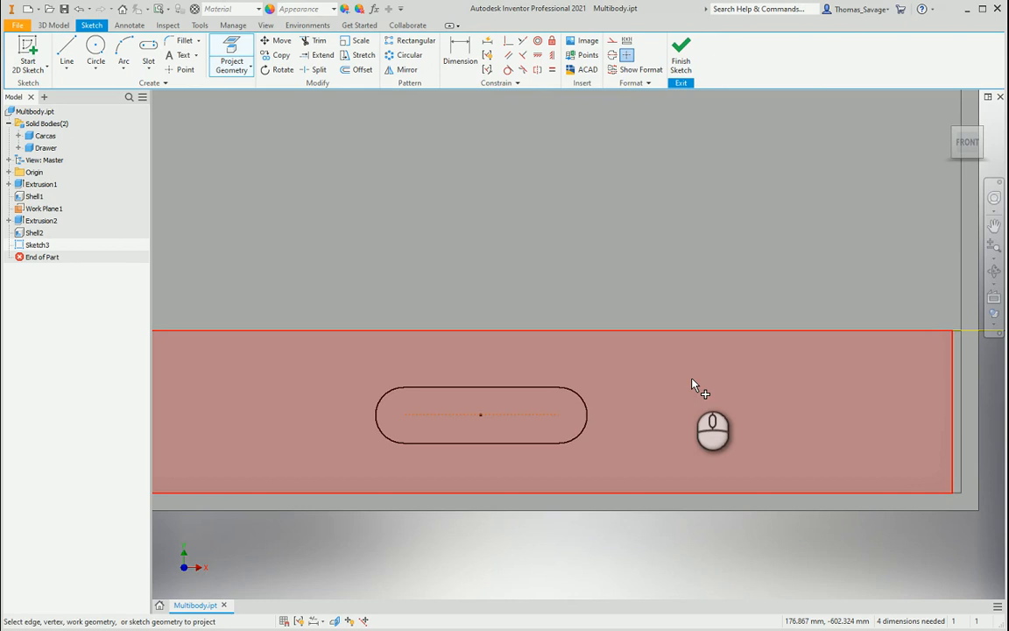
left_click(692, 383)
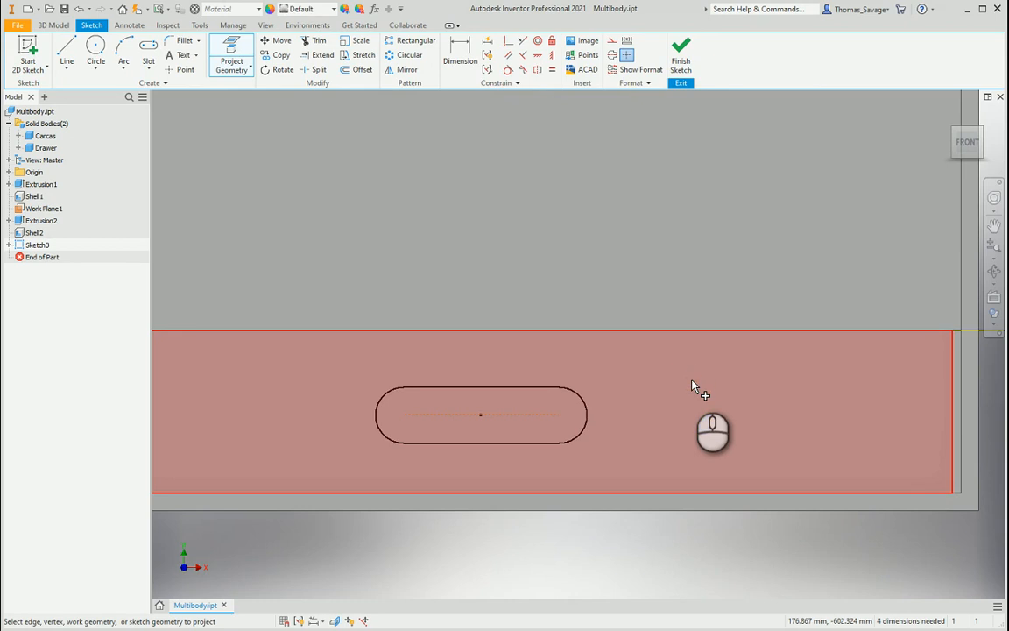
middle_click_drag(579, 530, 586, 455)
scroll(622, 484, "down", 3)
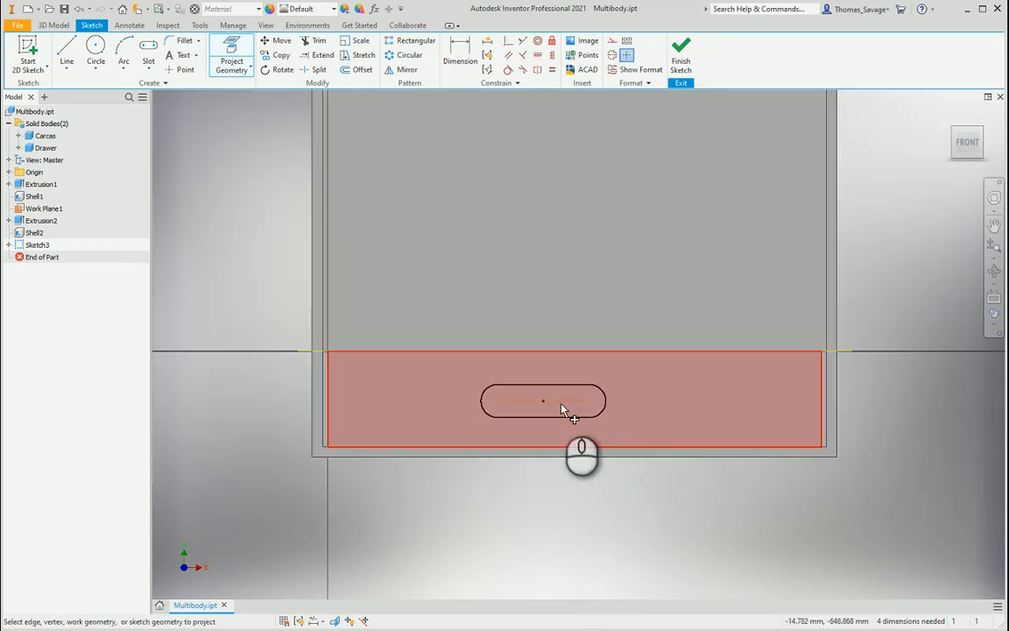
key("Escape")
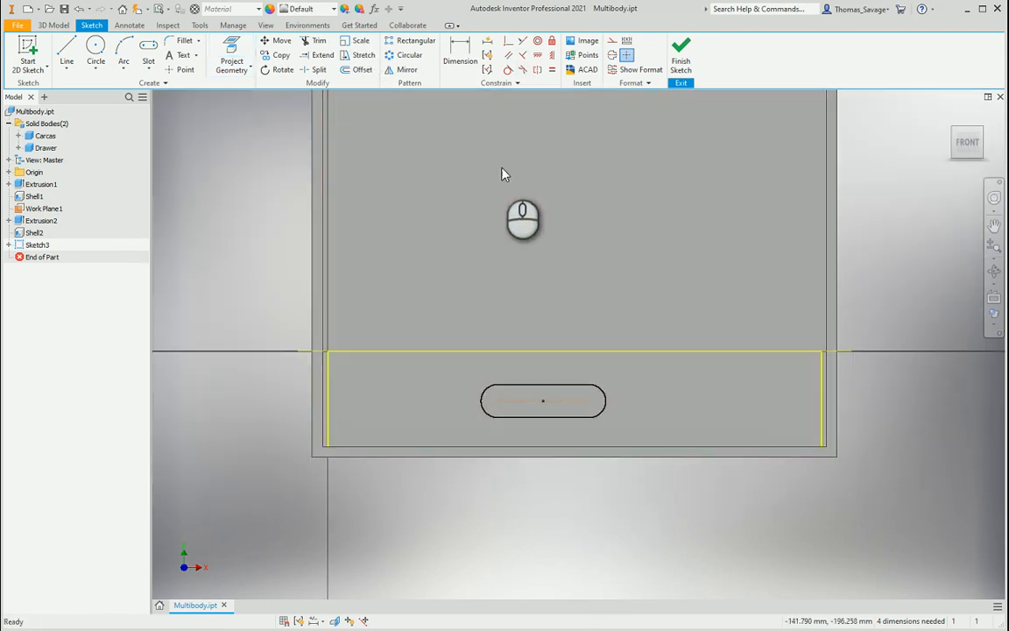
Center the slot by aligning its center point horizontally with the side edge's midpoint and vertically with the top edge's midpoint.
left_click(539, 57)
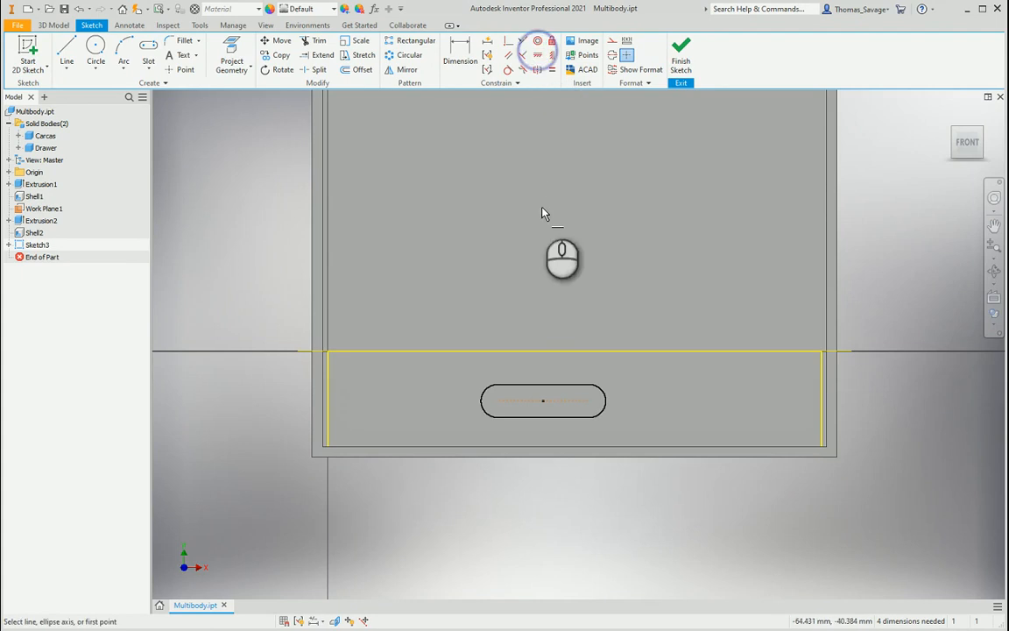
left_click(543, 402)
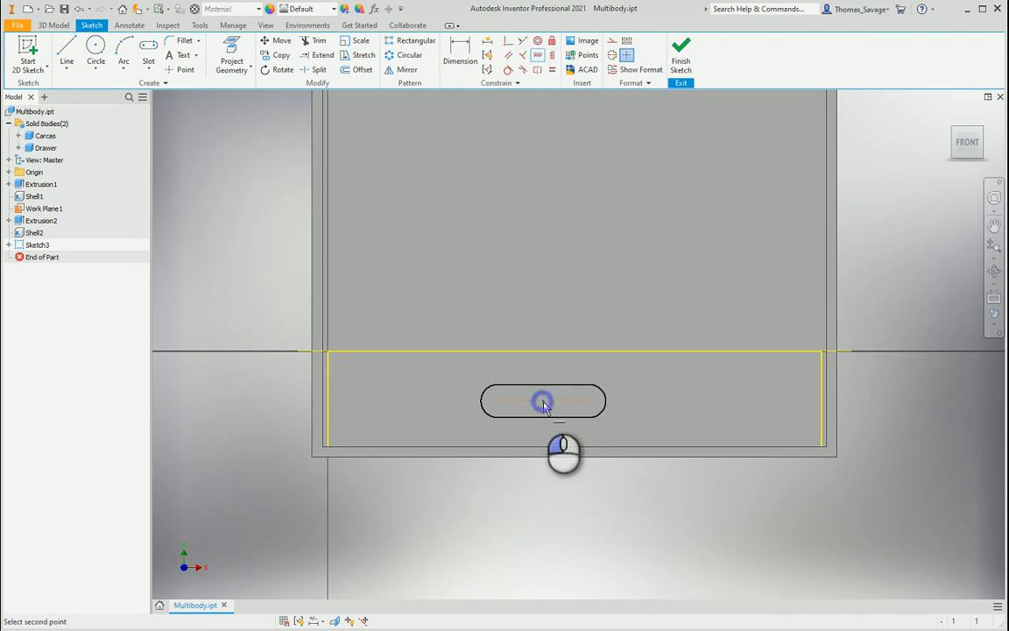
left_click(822, 400)
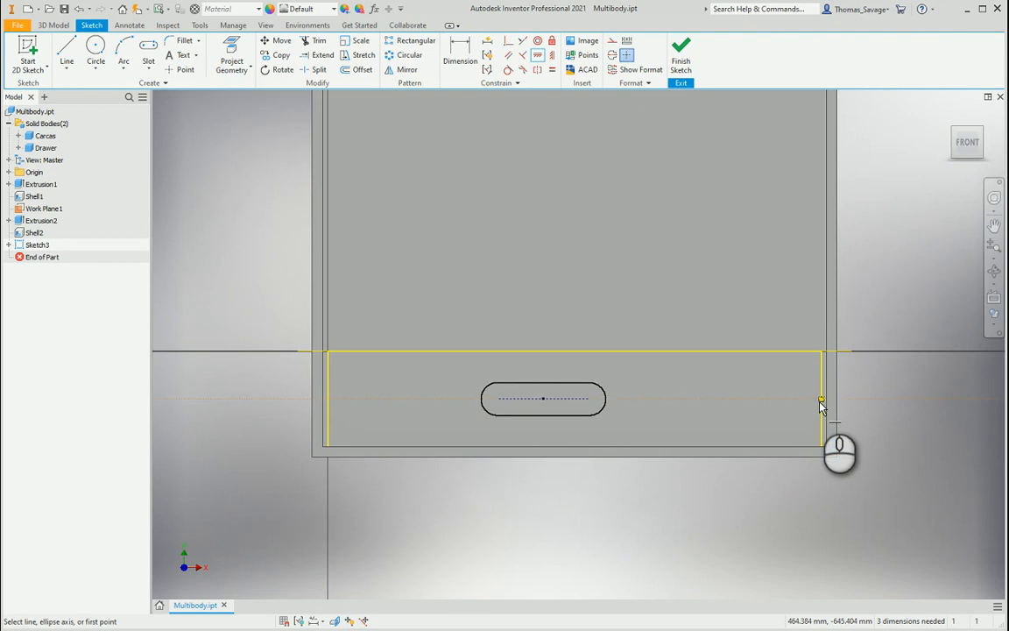
left_click(553, 56)
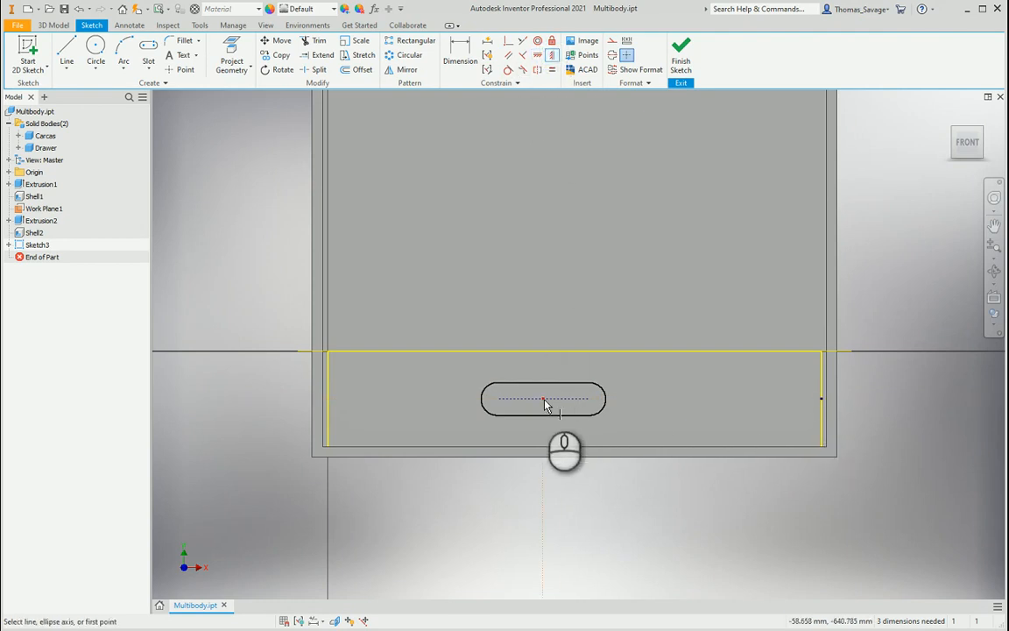
left_click(544, 399)
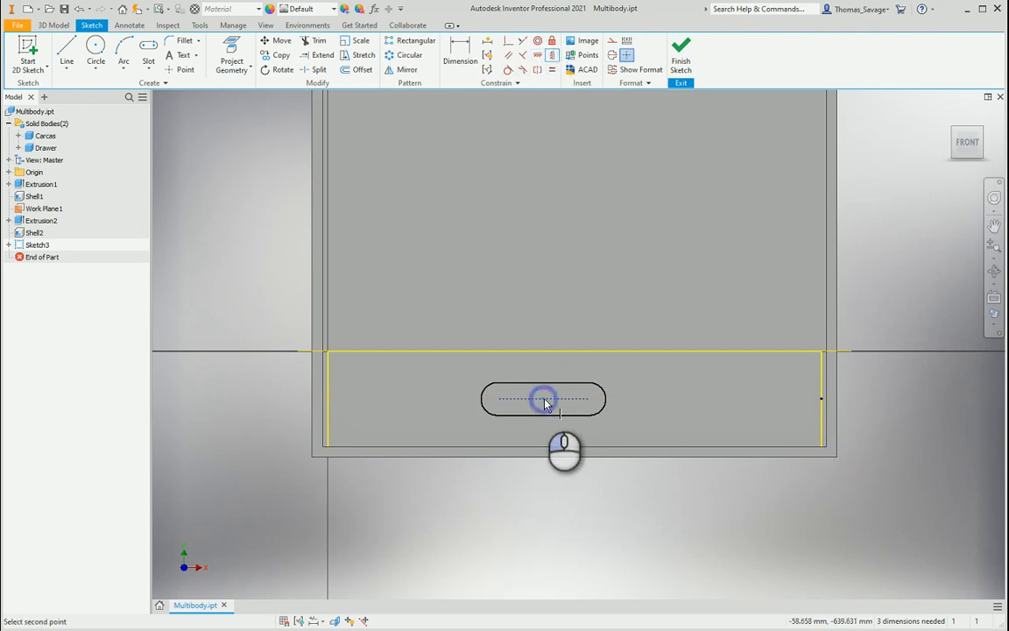
left_click(574, 353)
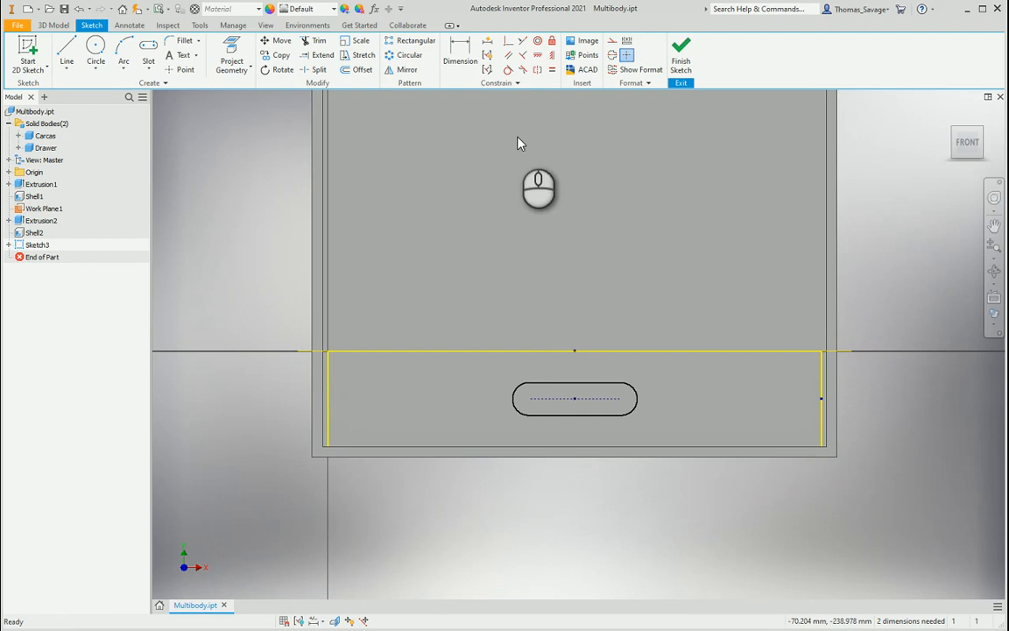
left_click(460, 48)
scroll(605, 420, "up", 3)
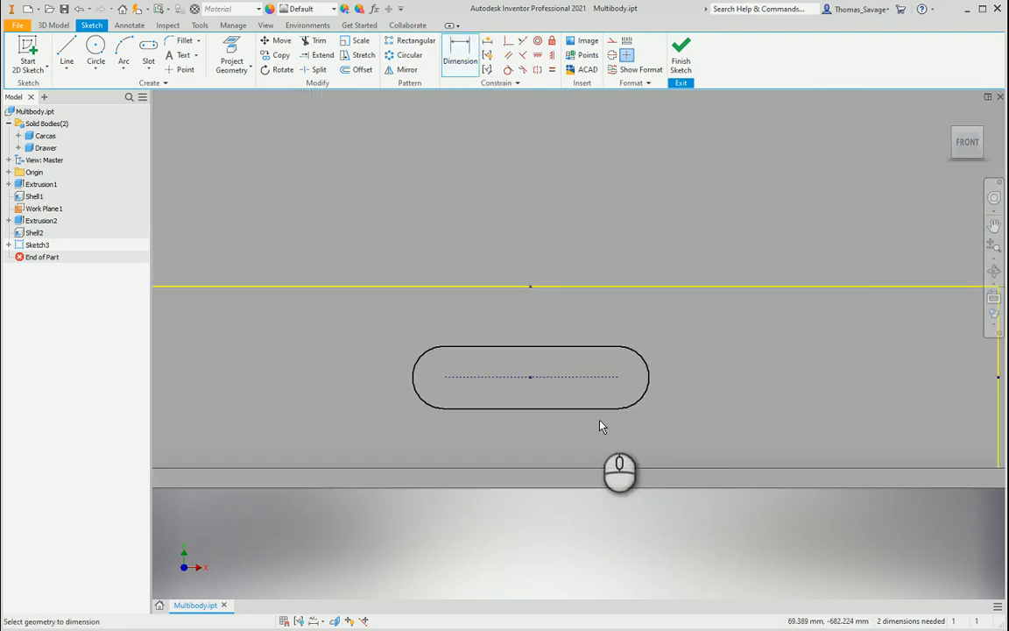
scroll(413, 392, "up", 3)
left_click(417, 383)
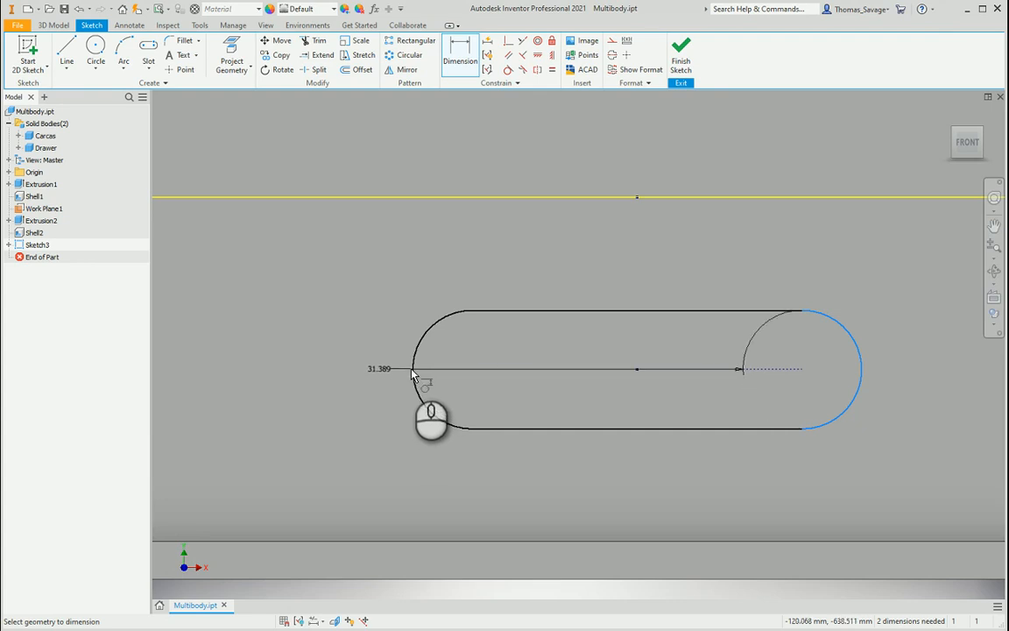
left_click(412, 369)
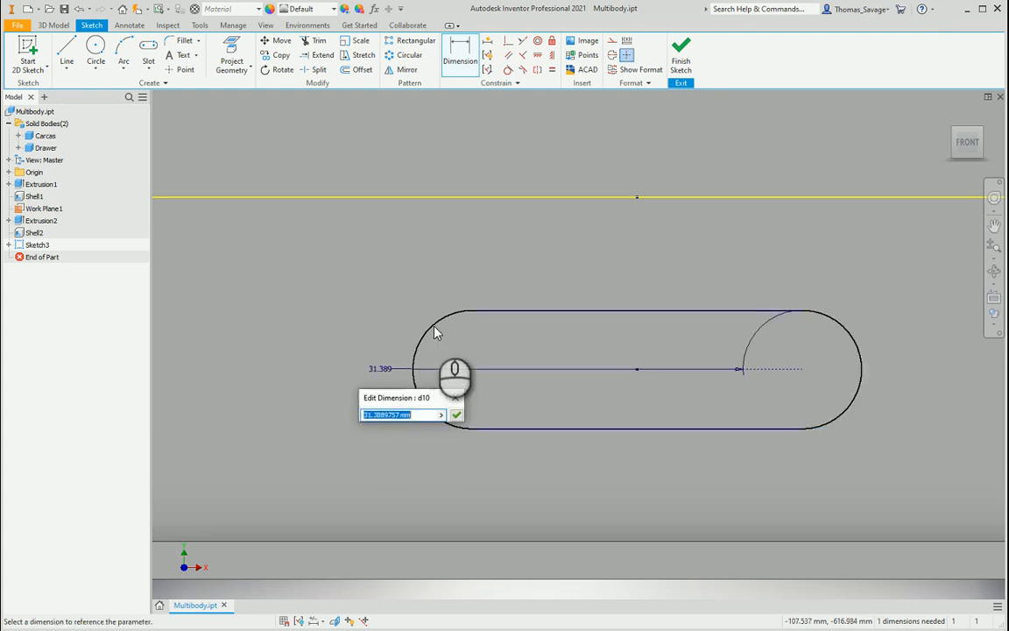
key("Escape")
key("Escape")
left_click(458, 369)
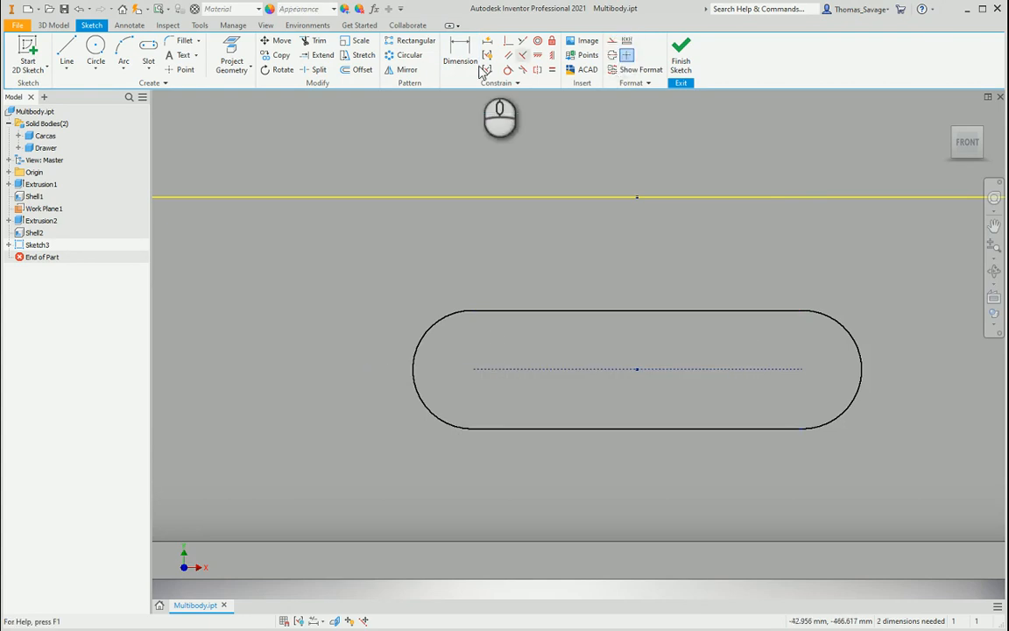
Dimension the slot's overall length between its two end arcs and set it to 250 mm.
left_click(461, 58)
left_click(864, 377)
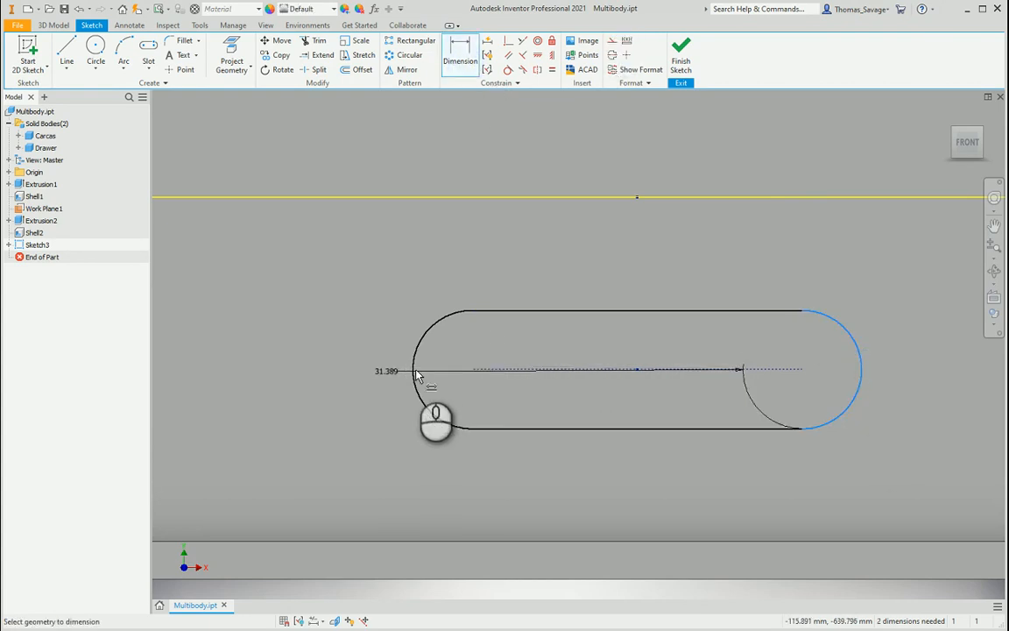
left_click(414, 368)
left_click(596, 256)
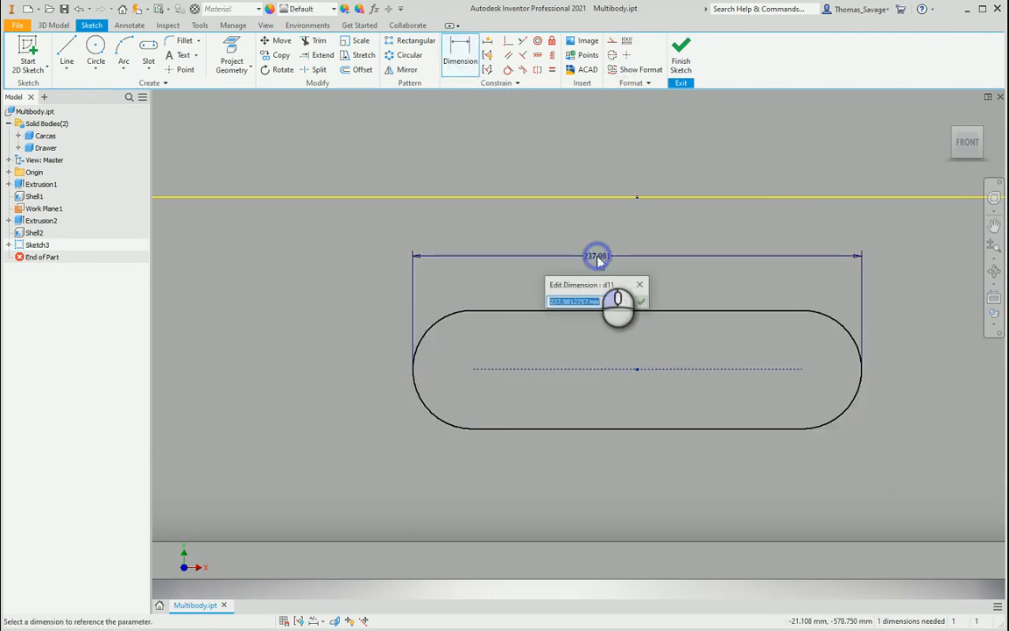
type("250")
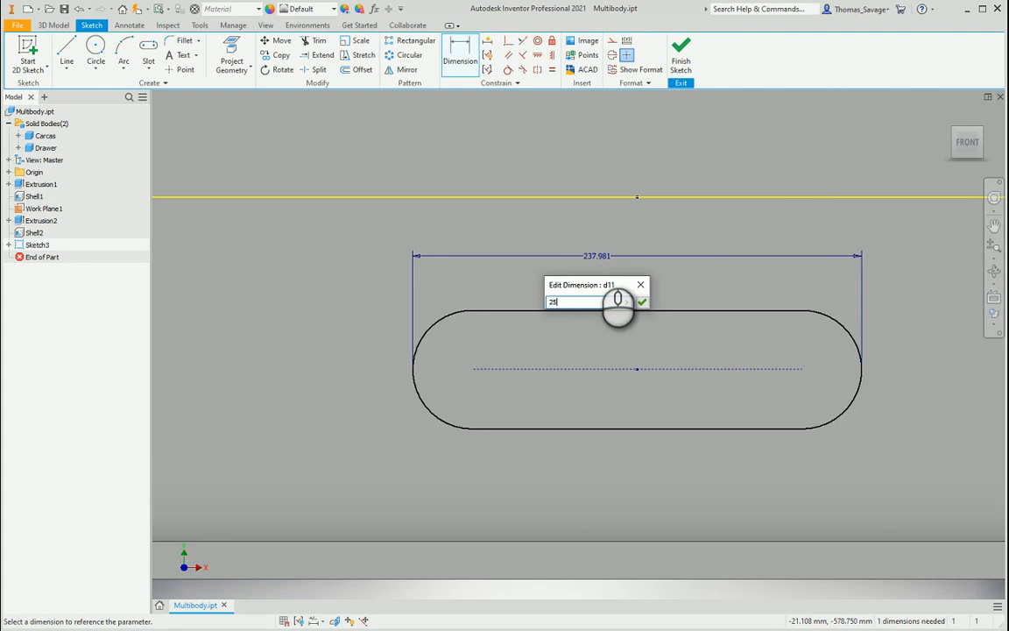
key("Return")
Dimension the slot's height between its two straight edges and set it to 65 mm.
left_click(619, 308)
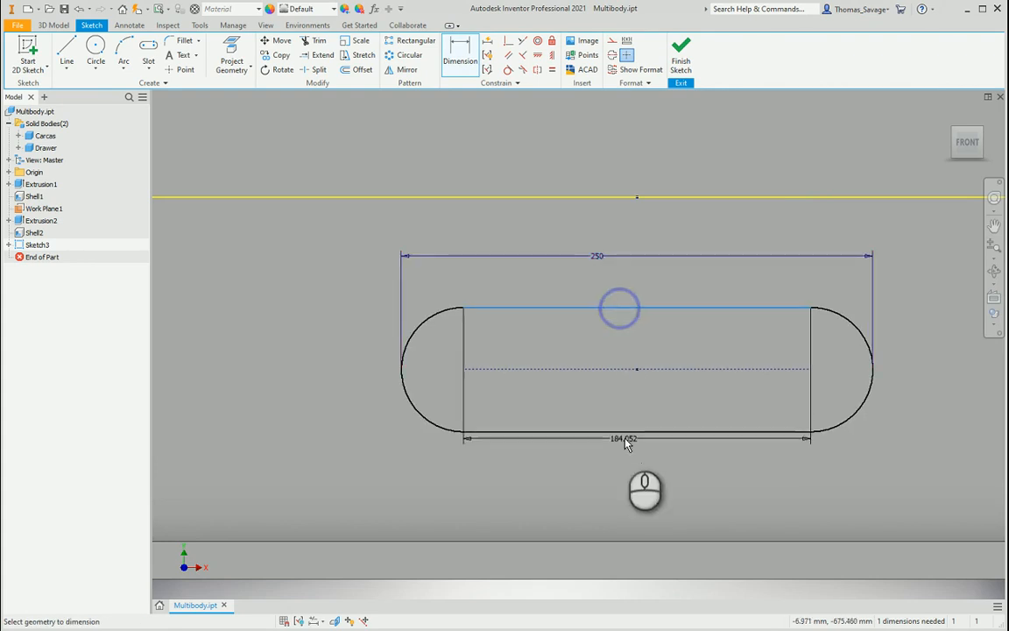
left_click(624, 429)
left_click(299, 359)
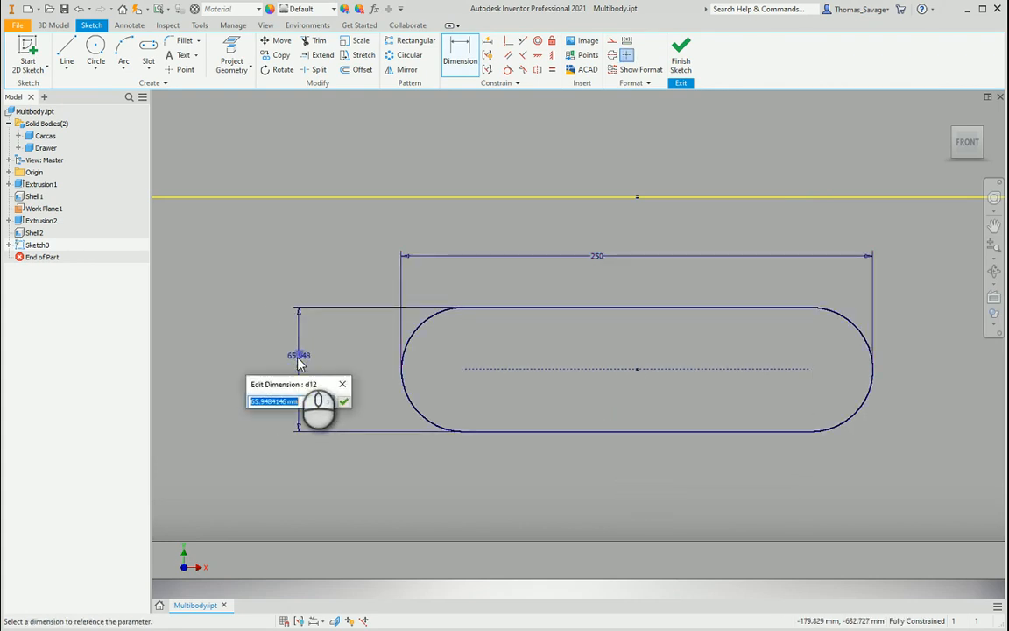
type("65")
key("Return")
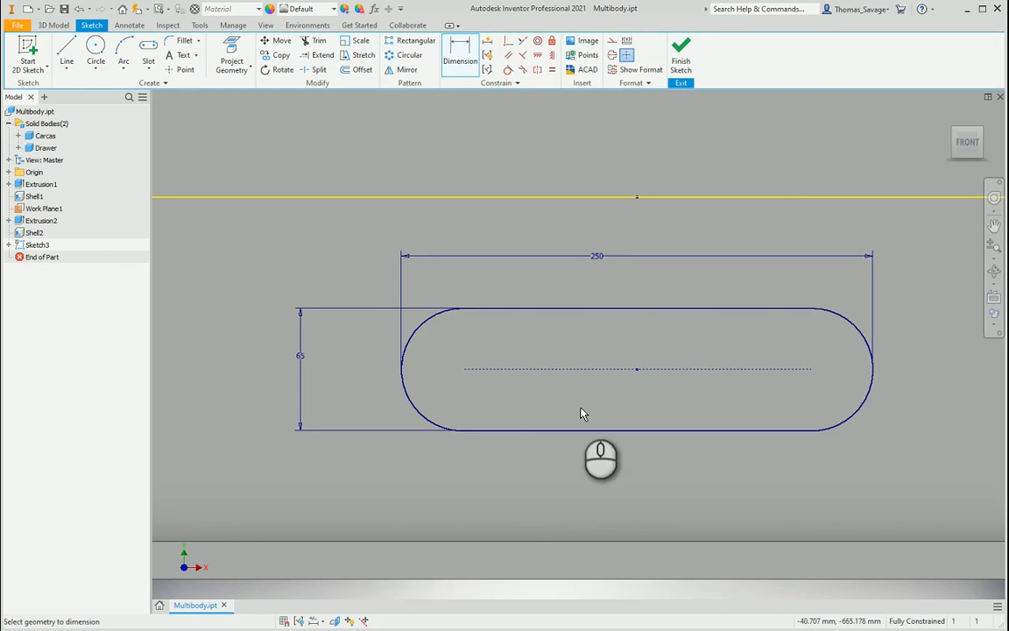
Finish the slot sketch and set up an Extrude of the slot profile with the Cut operation into the drawer.
scroll(528, 379, "down", 3)
scroll(528, 379, "down", 2)
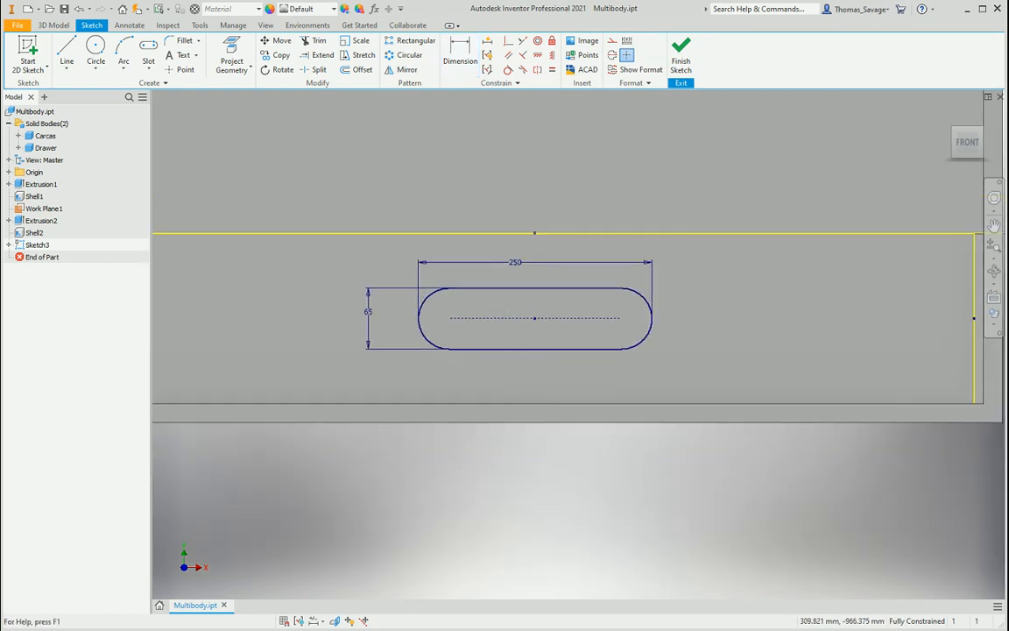
left_click(682, 54)
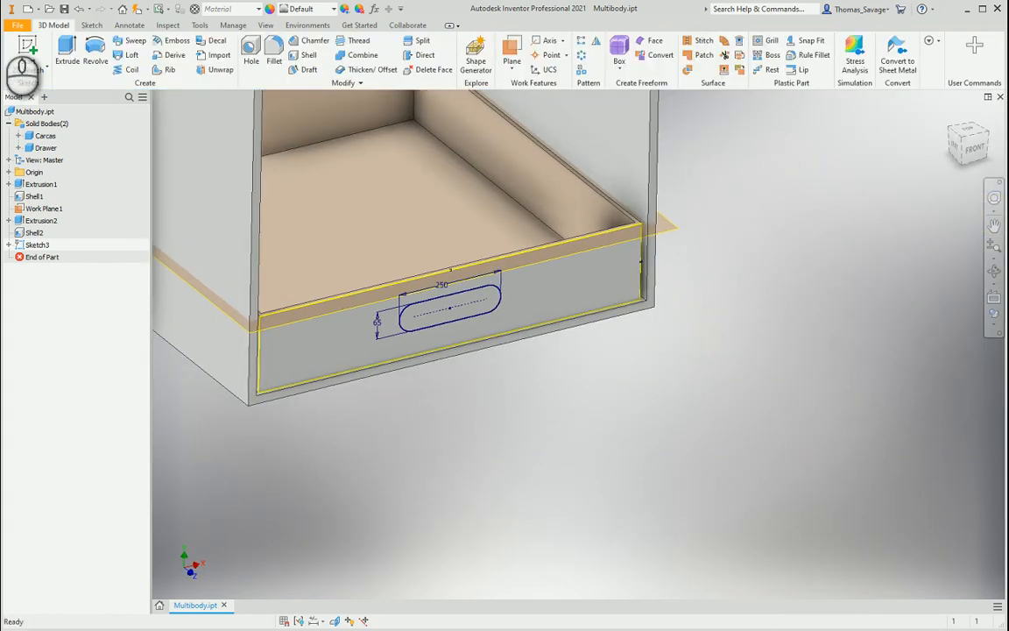
left_click(71, 54)
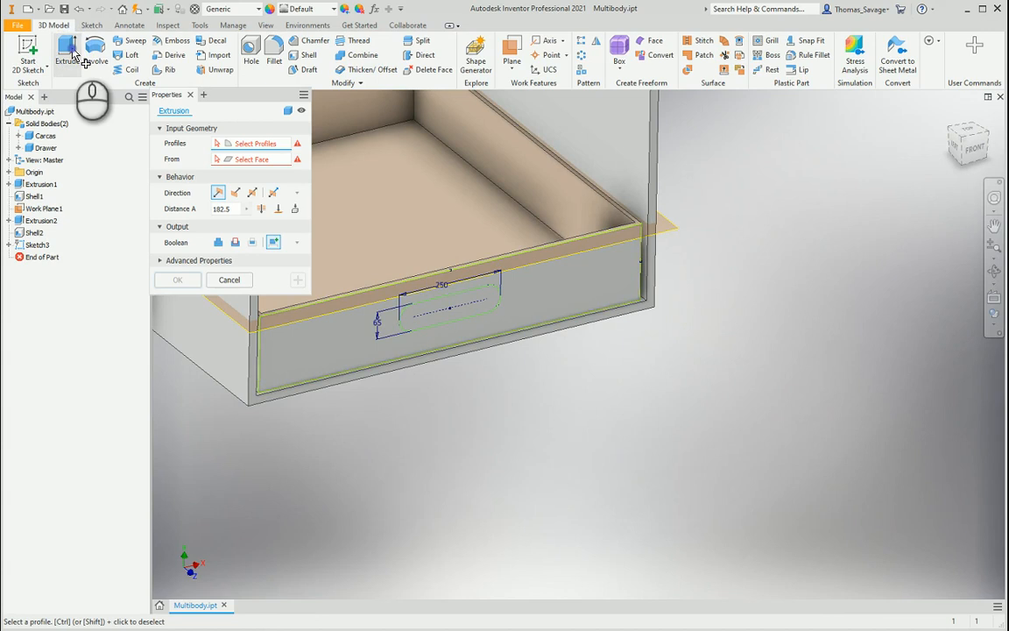
scroll(613, 454, "up", 3)
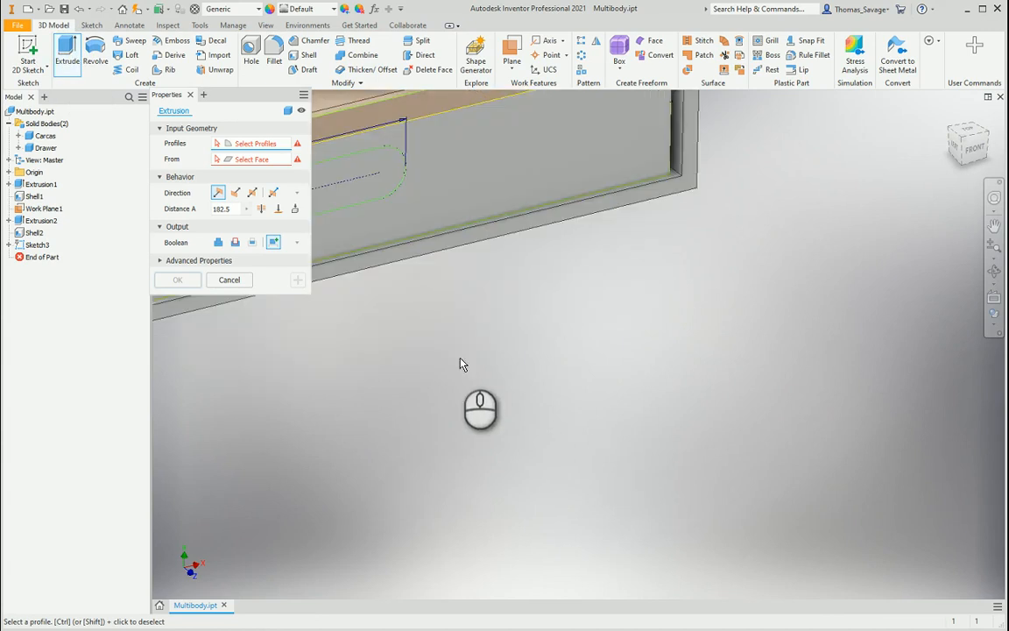
middle_click_drag(460, 361, 714, 480)
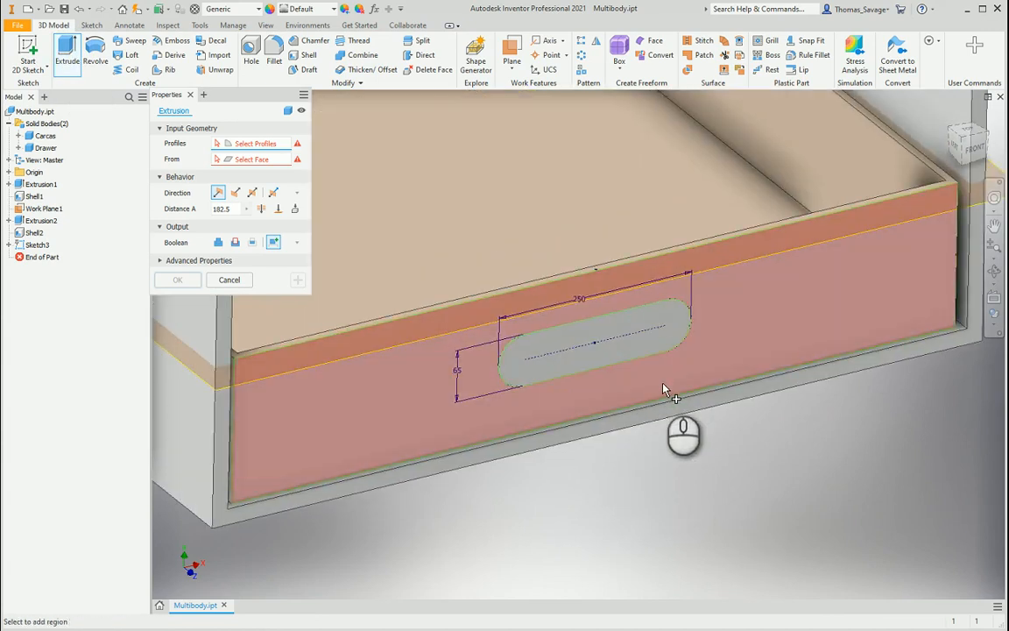
left_click(637, 336)
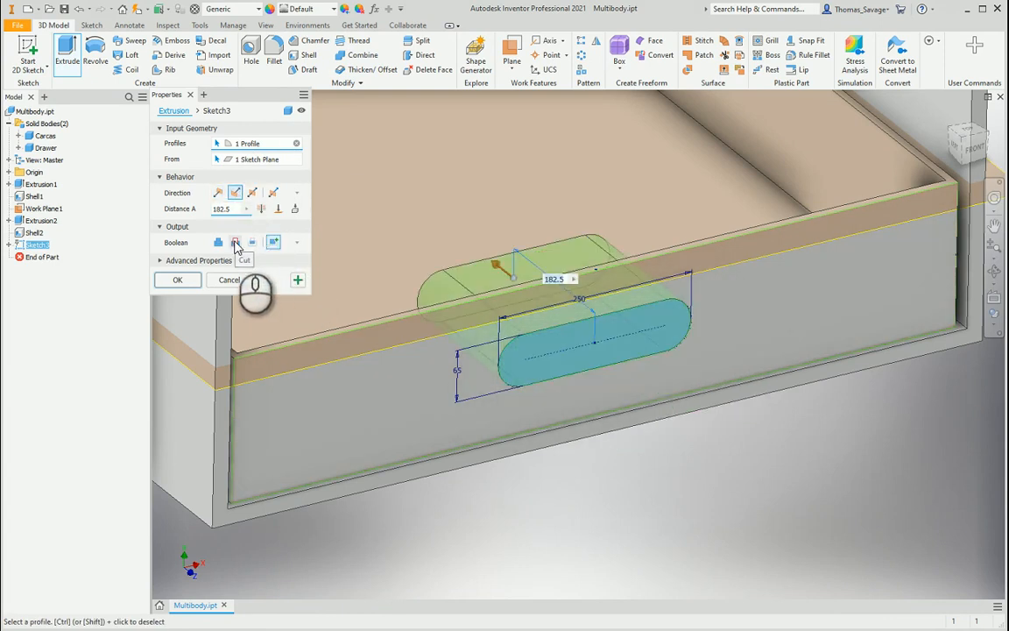
left_click(234, 243)
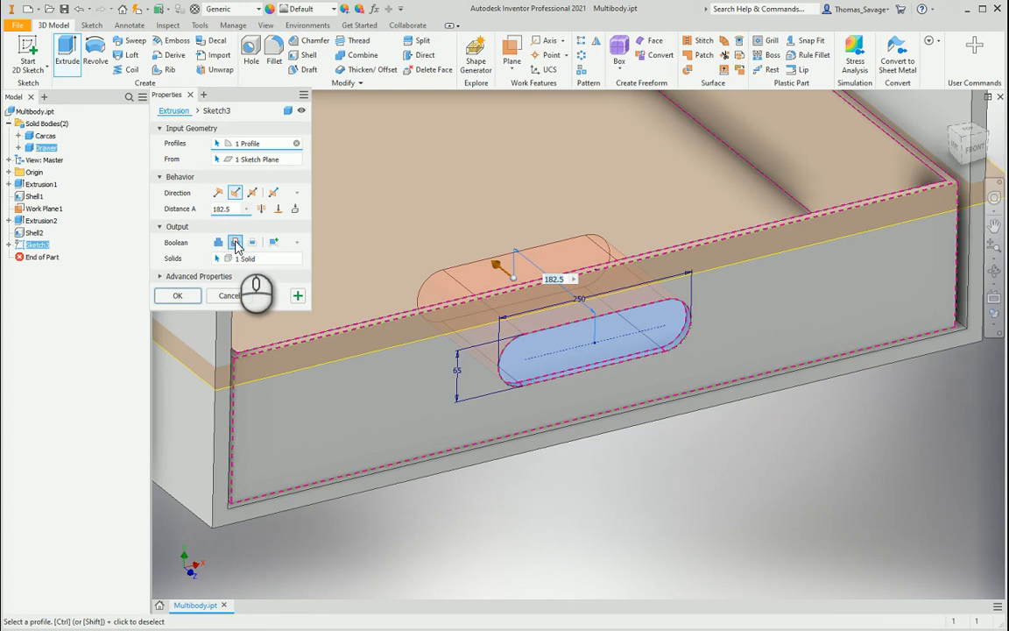
scroll(732, 462, "up", 4)
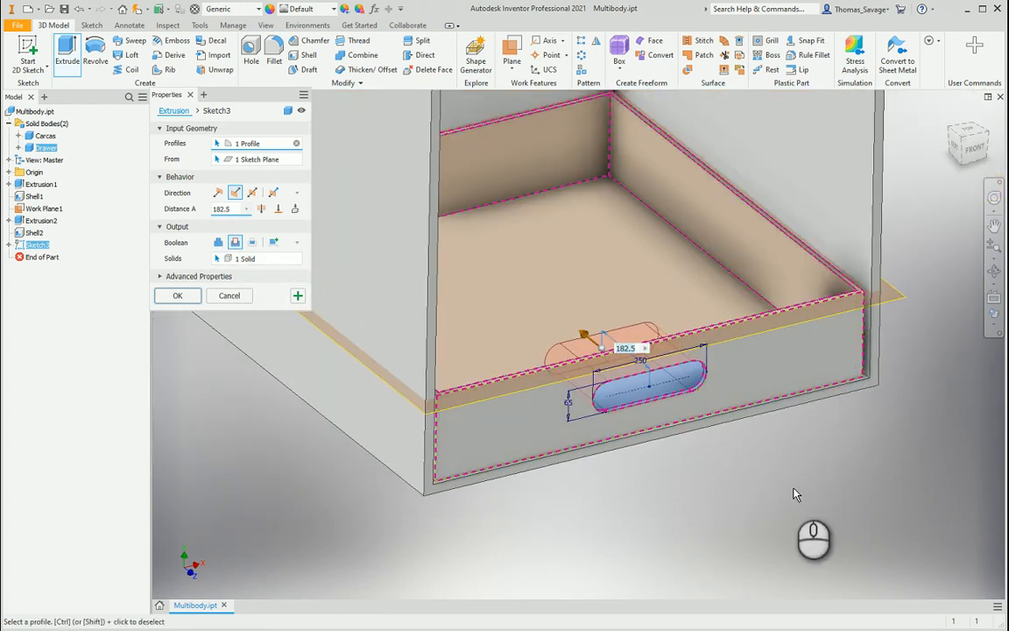
Clear the cut's target solid and reselect the Drawer body as the solid to cut.
left_click(249, 258)
left_click(297, 260)
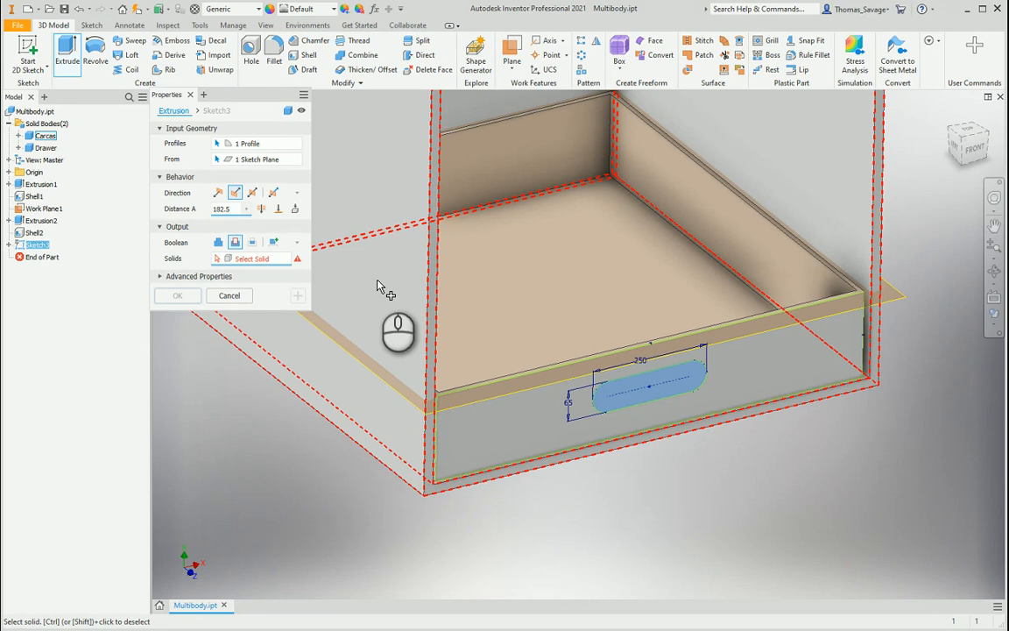
left_click(215, 259)
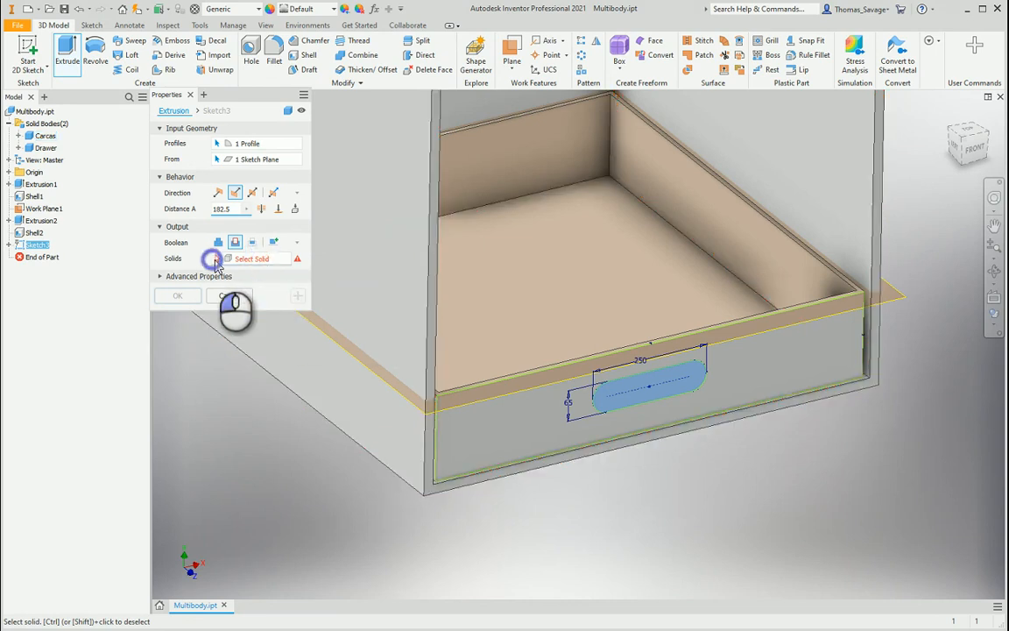
left_click(565, 402)
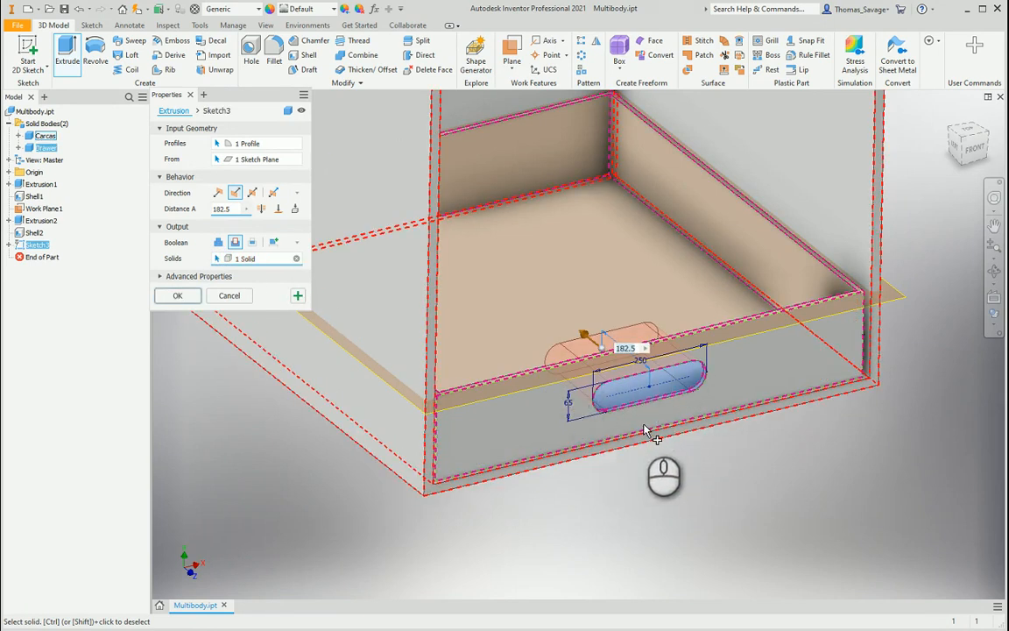
Set the cut's distance to 10 mm and create the slot opening in the drawer front.
left_click(235, 210)
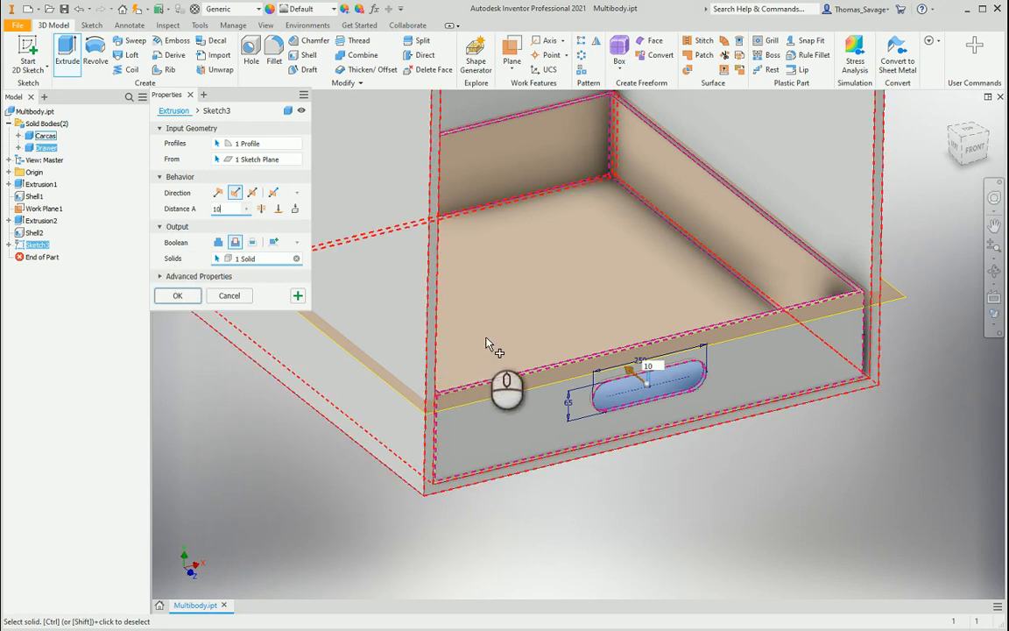
middle_click_drag(489, 343, 517, 375, "shift")
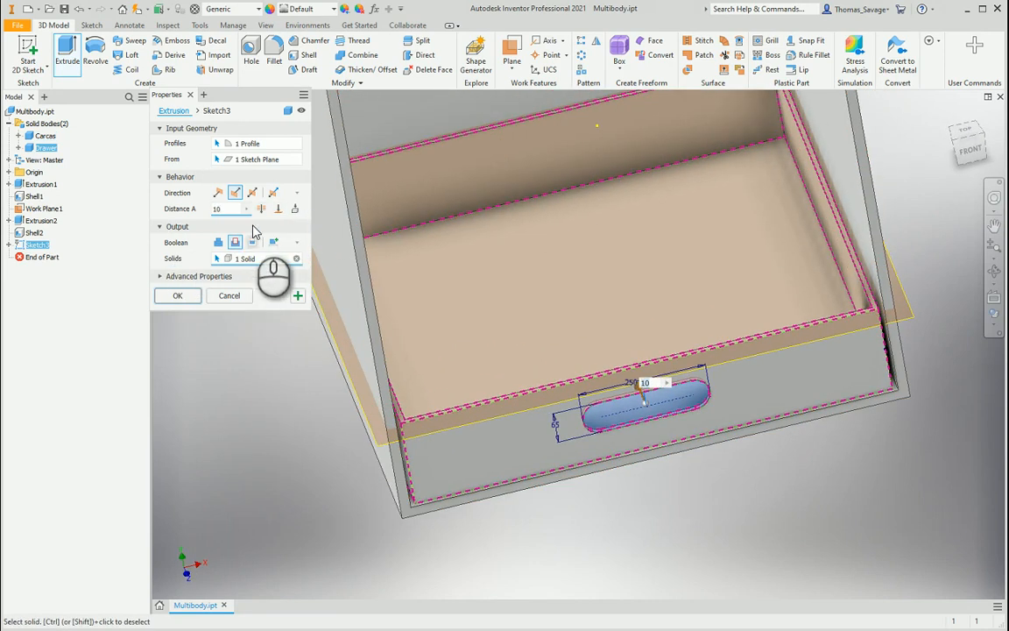
left_click(263, 211)
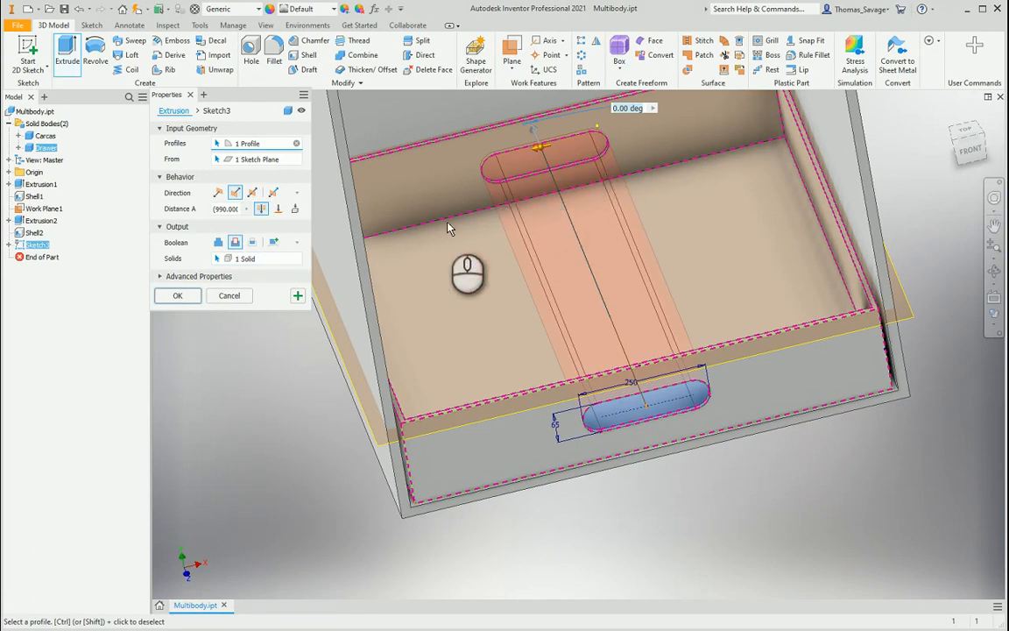
left_click(261, 209)
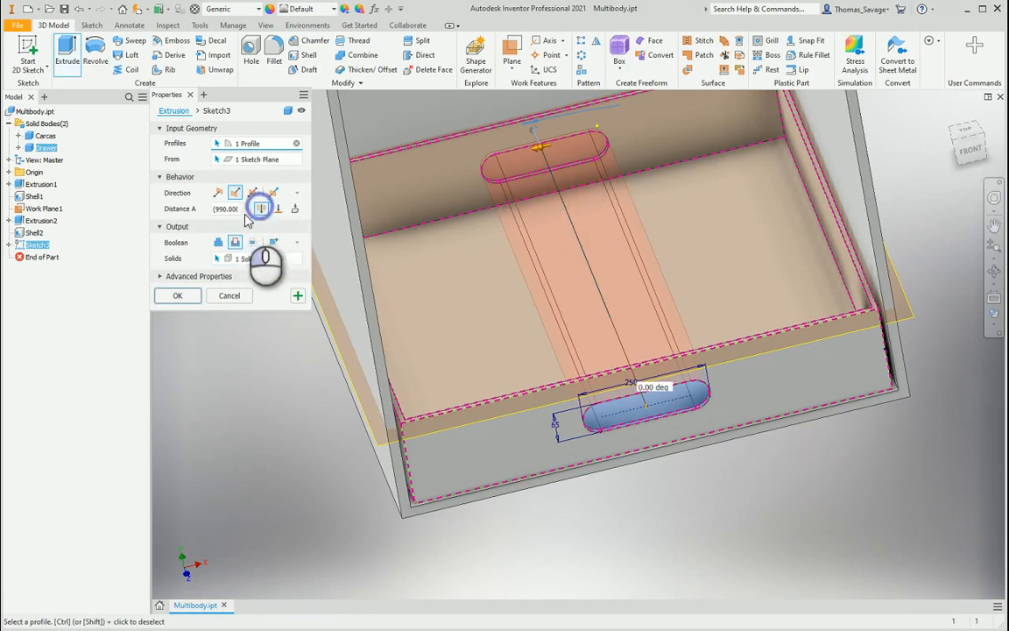
middle_click_drag(734, 451, 804, 420, "shift")
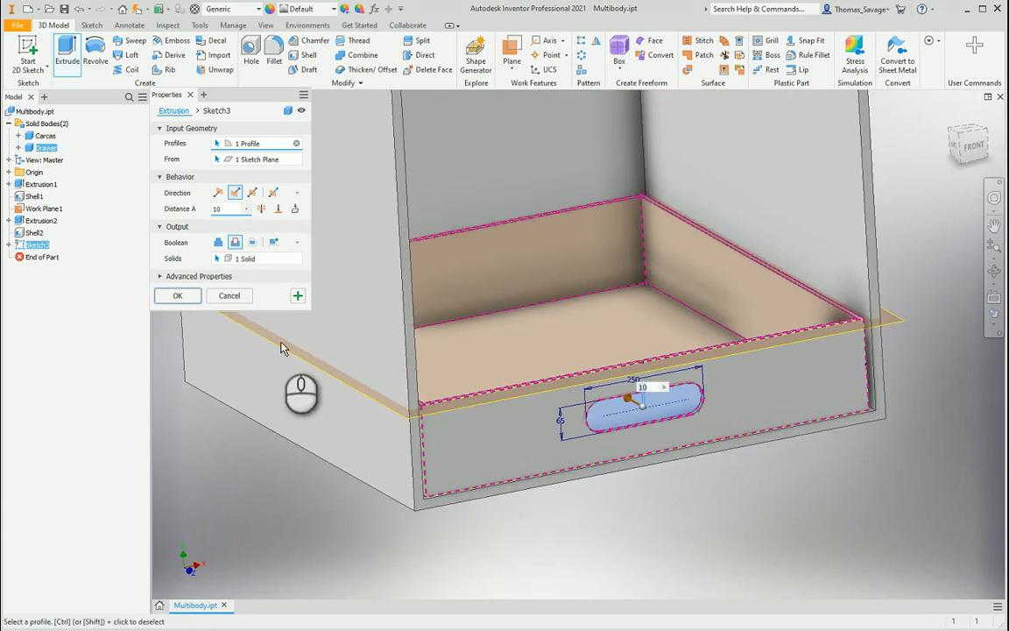
left_click(177, 295)
Start a Rectangular Pattern of solids on the Drawer body, with the copies created as new bodies.
mouse_move(742, 480)
middle_mouse_down("shift")
mouse_move(717, 482)
mouse_move(692, 451)
mouse_move(722, 462)
mouse_move(738, 489)
middle_mouse_up("shift")
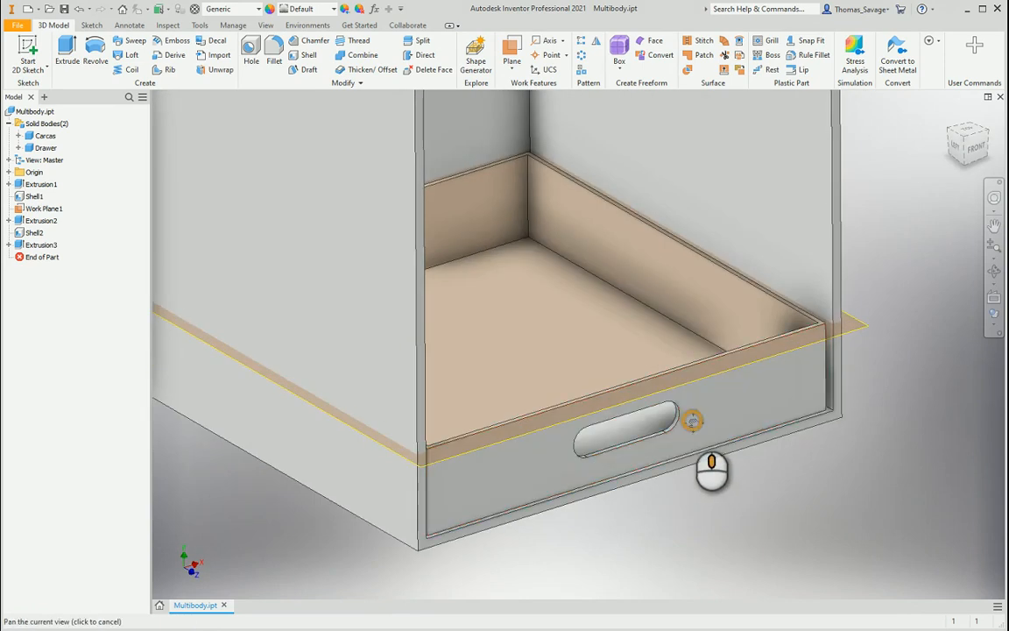
middle_click_drag(694, 419, 666, 473, "shift")
middle_click_drag(761, 430, 776, 481)
scroll(746, 509, "down", 1)
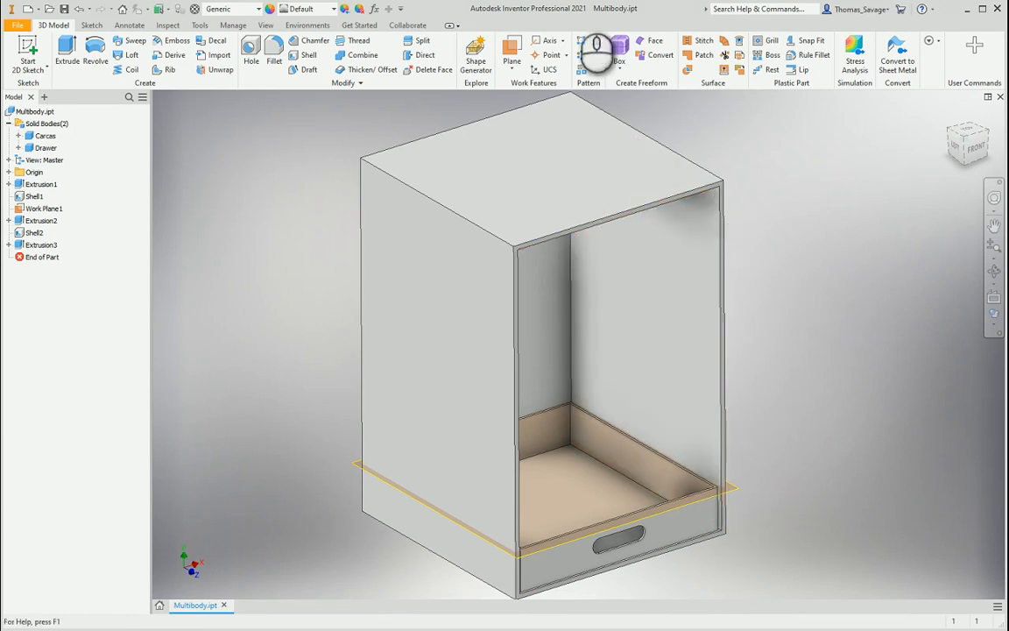
left_click(579, 44)
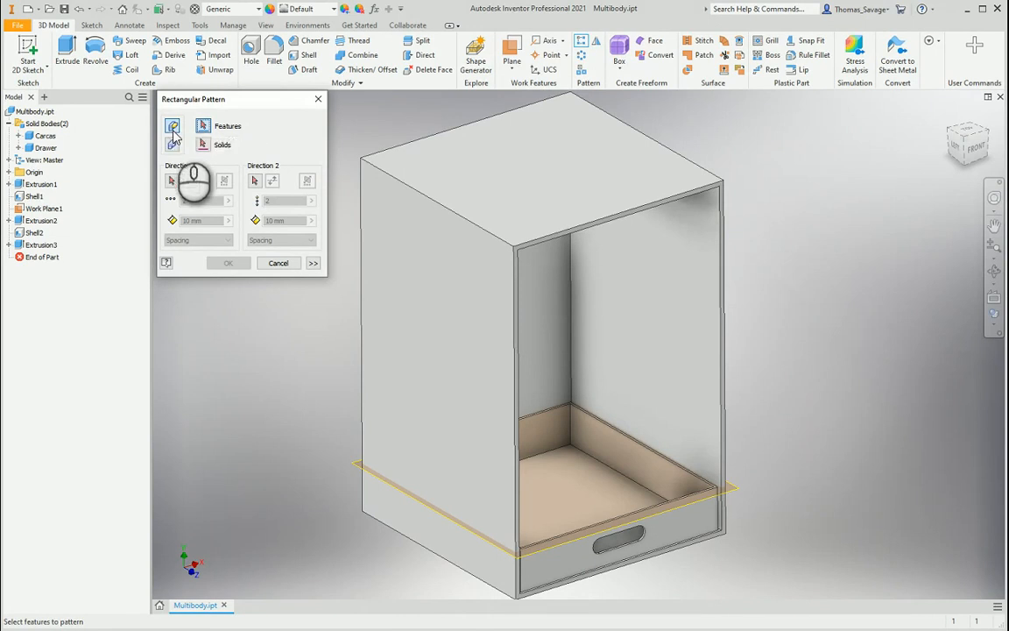
left_click(173, 145)
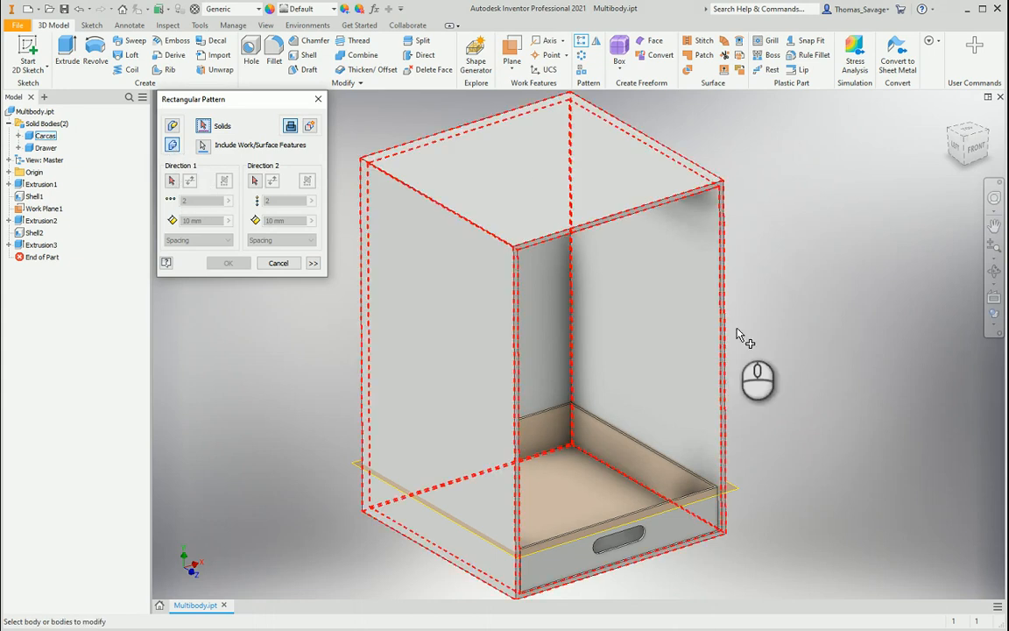
left_click(680, 515)
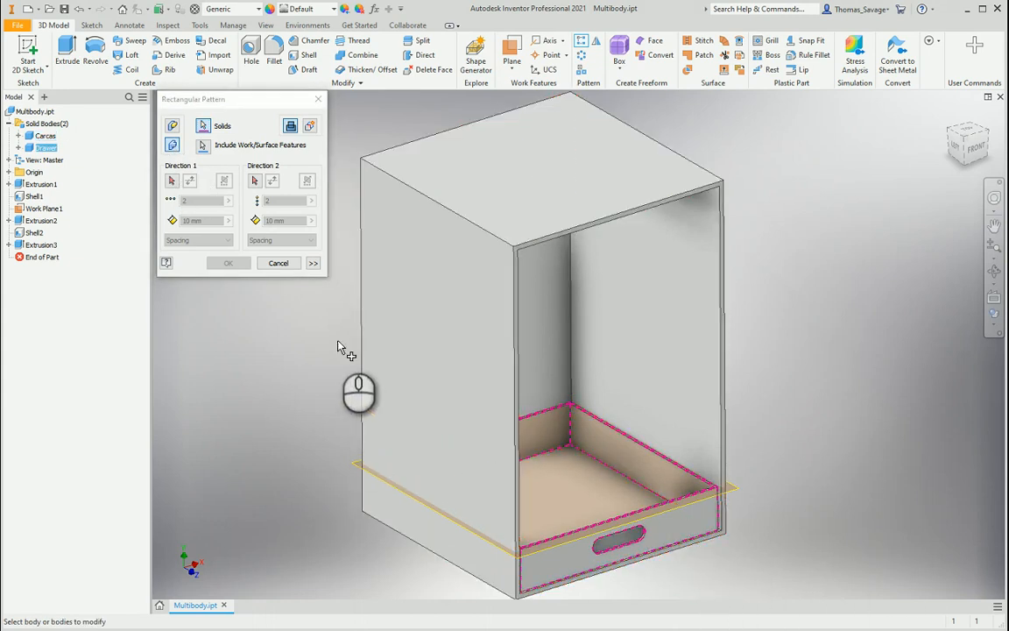
left_click(310, 130)
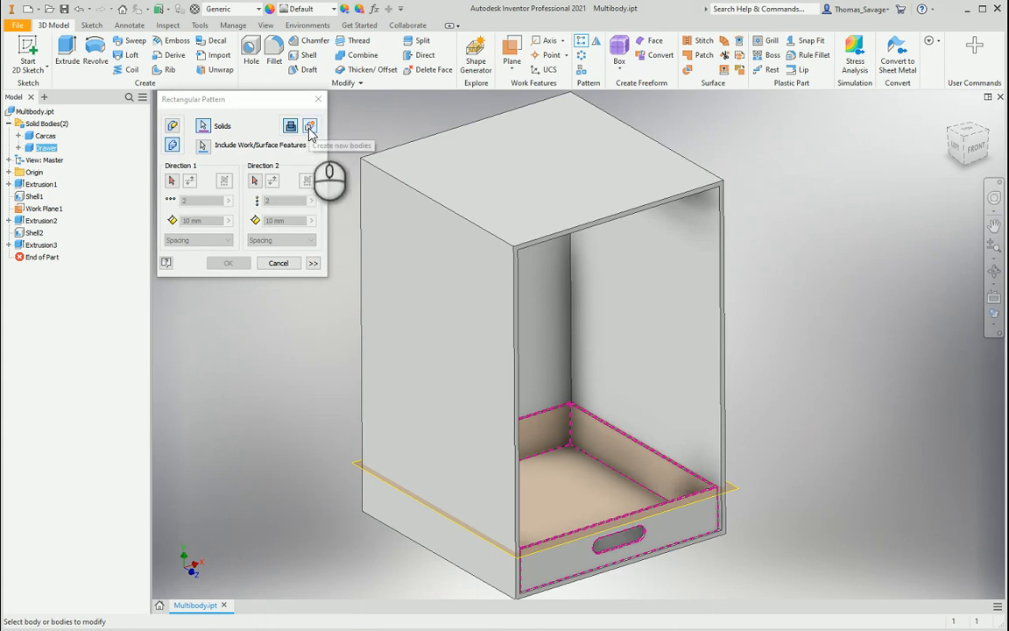
left_click(310, 130)
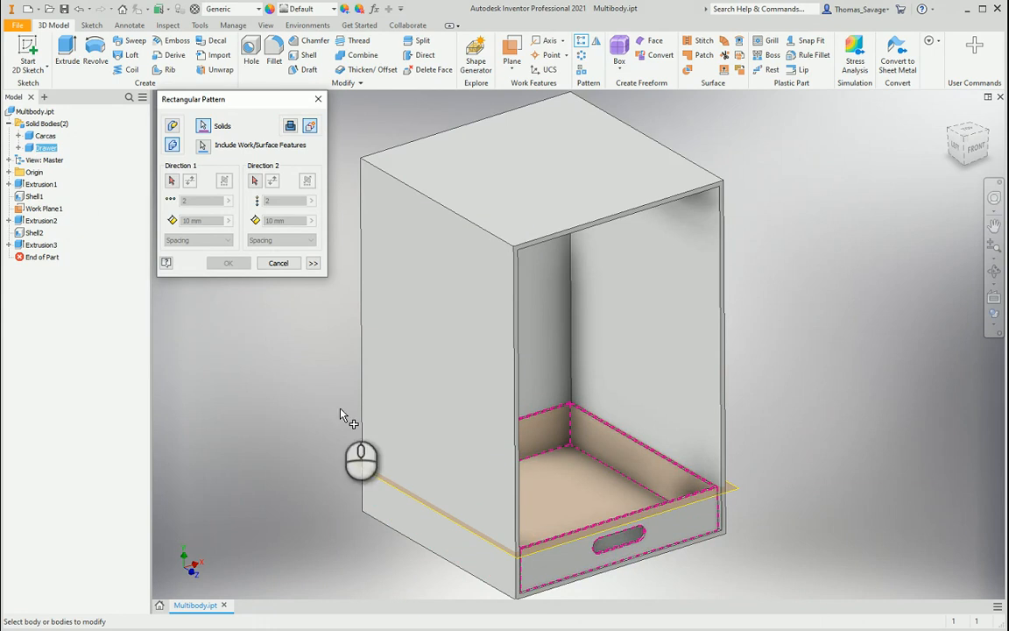
Use the carcass's vertical front edge as the first pattern direction and flip it to point upward.
left_click(171, 180)
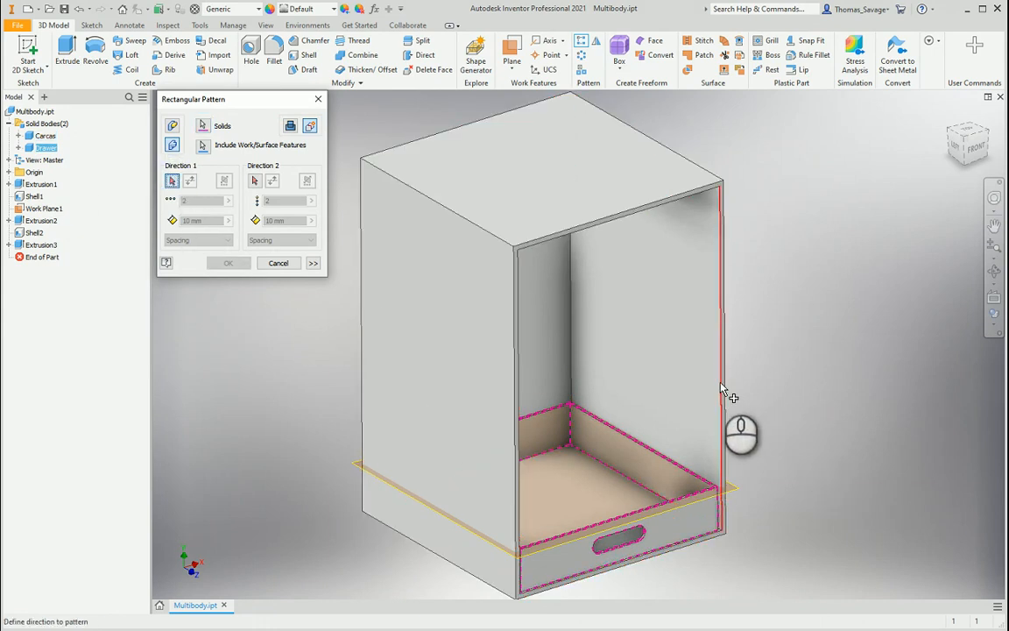
left_click(721, 388)
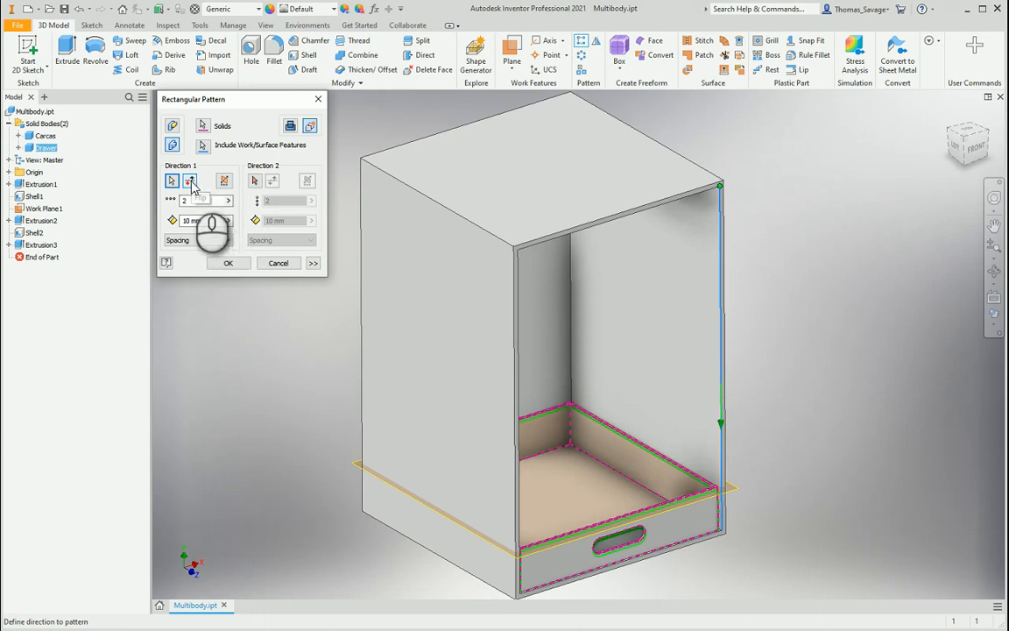
left_click(190, 181)
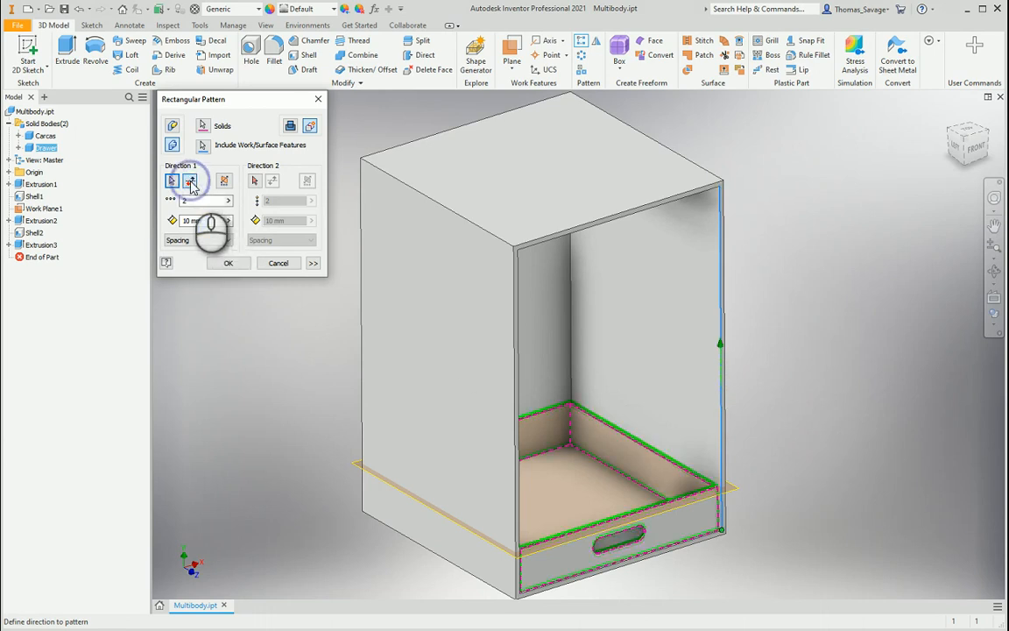
Set the pattern spacing to 182.5 mm and the count to 8, and create the stack of drawers.
left_click(993, 225)
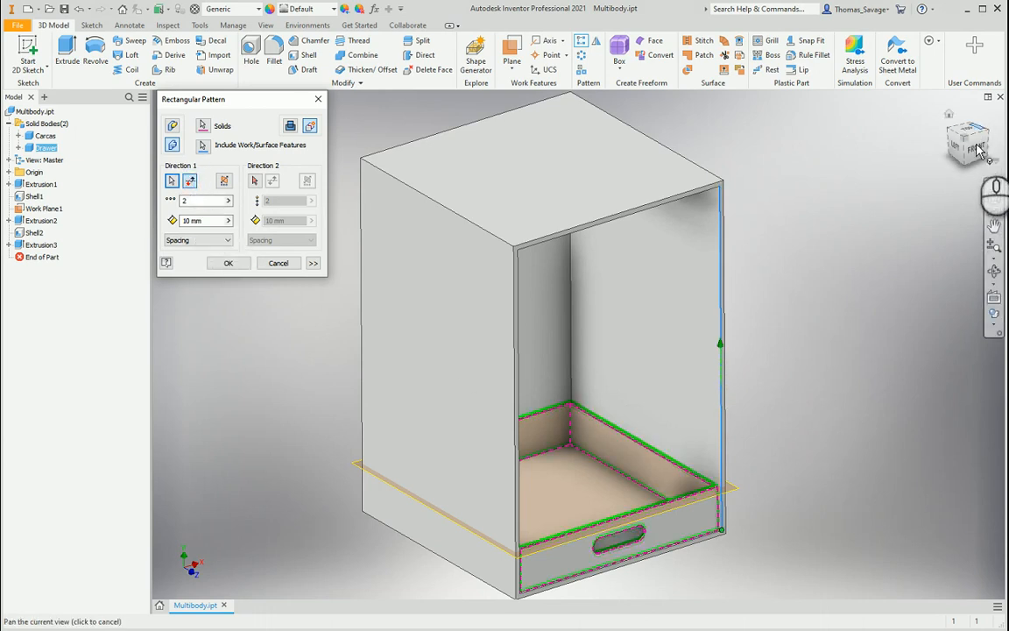
left_click(975, 151)
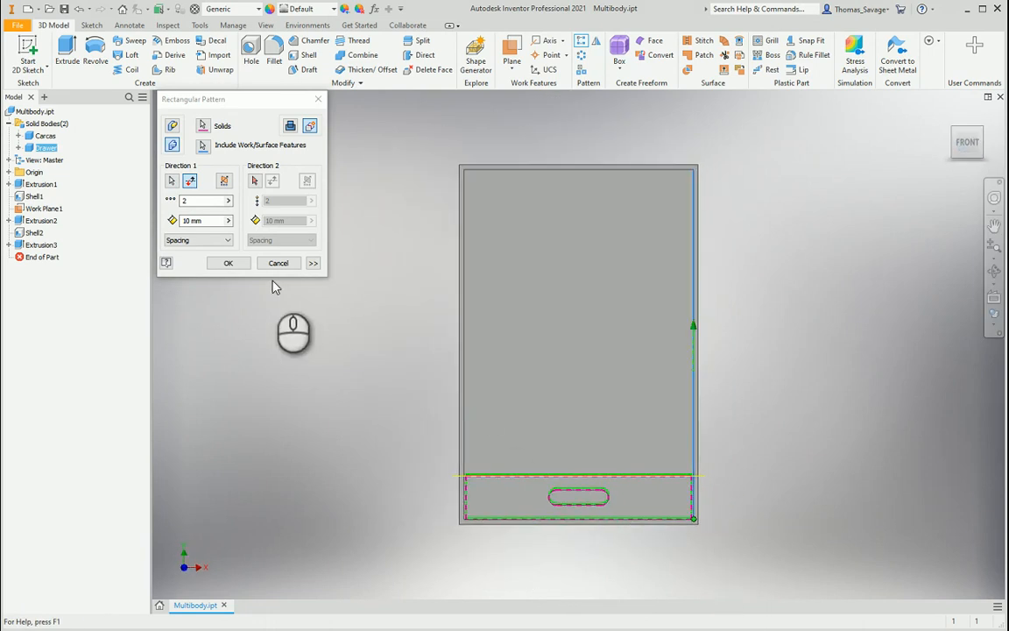
left_click(205, 220)
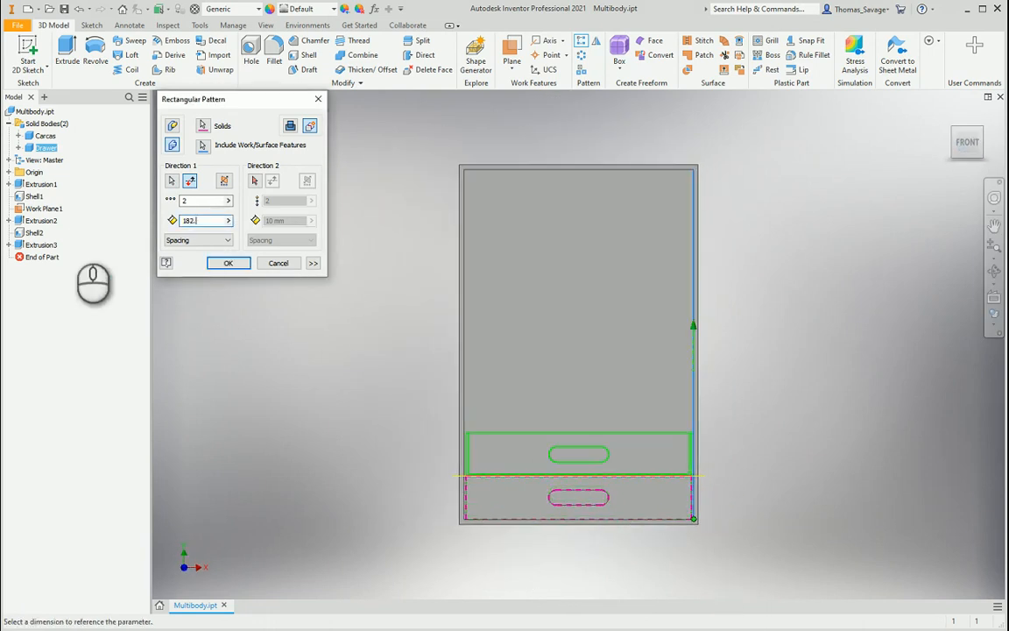
scroll(705, 485, "down", 10)
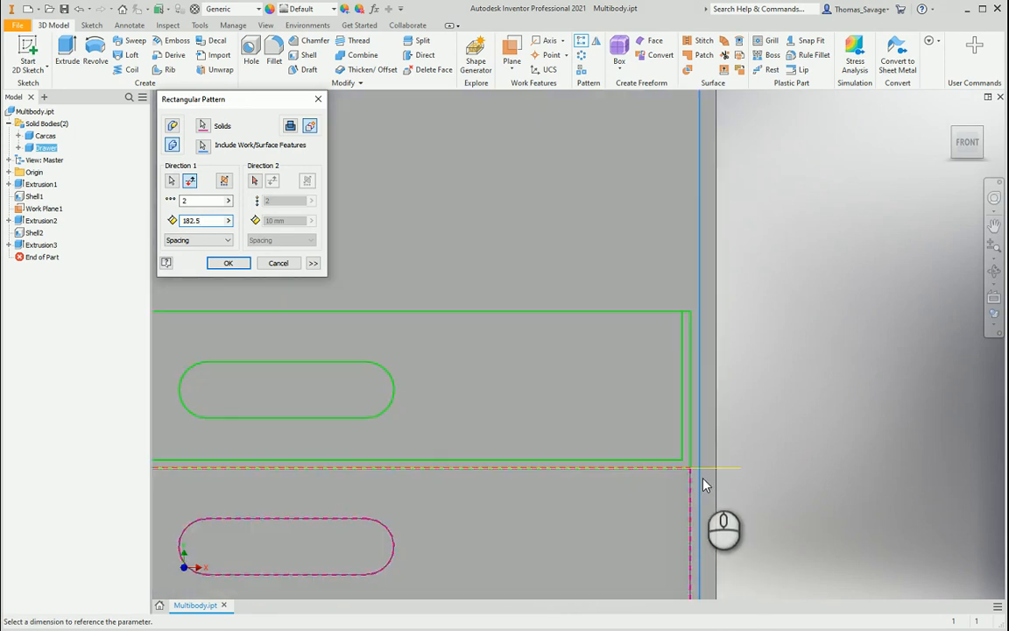
scroll(673, 474, "up", 10)
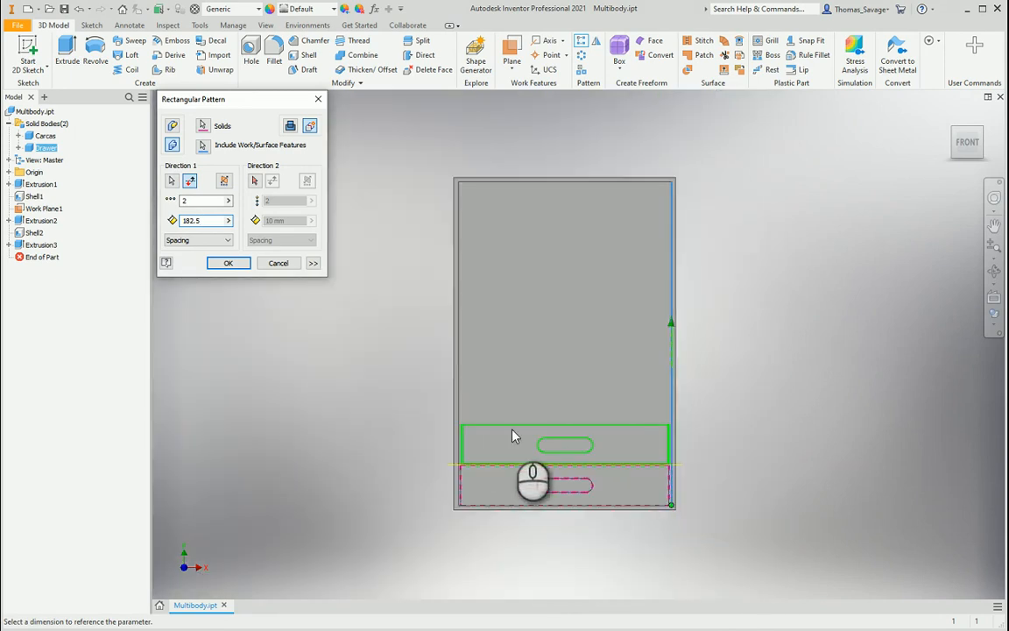
left_click(195, 200)
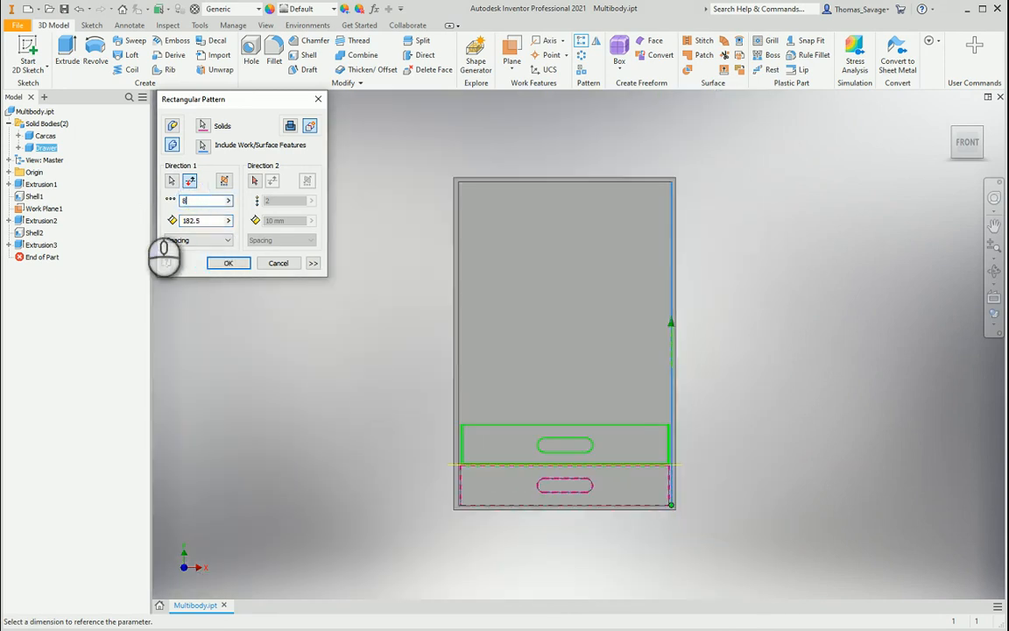
type("8")
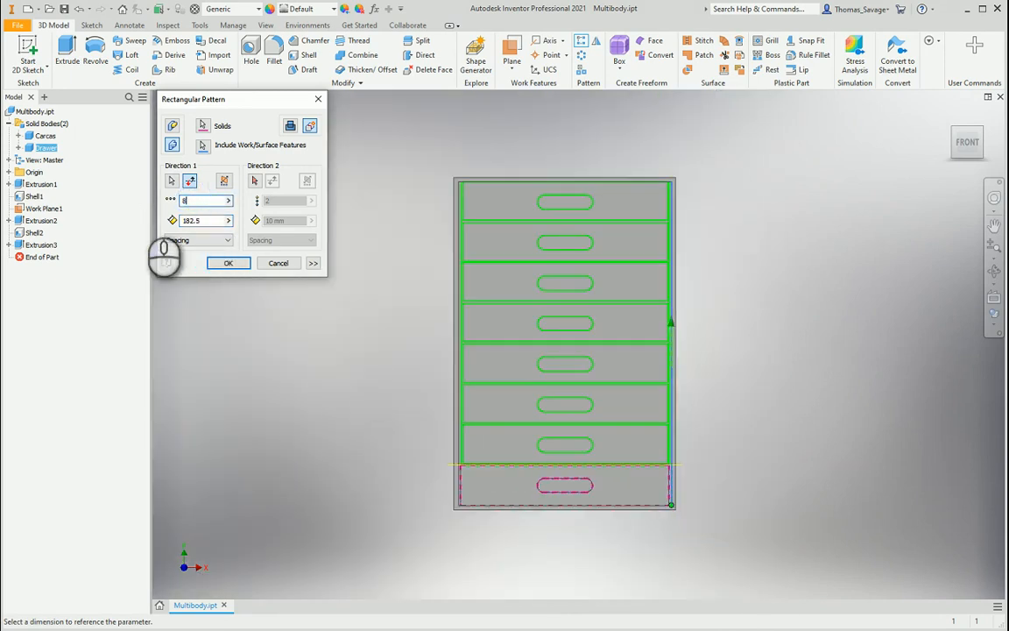
left_click(228, 264)
Rename the Solid3 body, the second drawer from the bottom, as Drawer 2 and save the part.
middle_click_drag(633, 382, 670, 344, "shift")
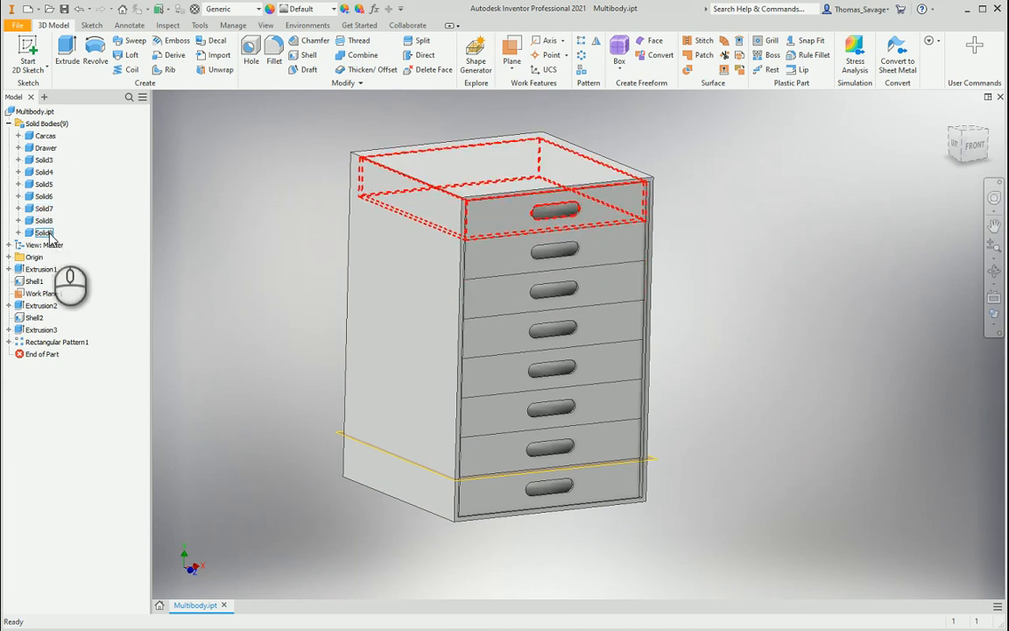
left_click(44, 161)
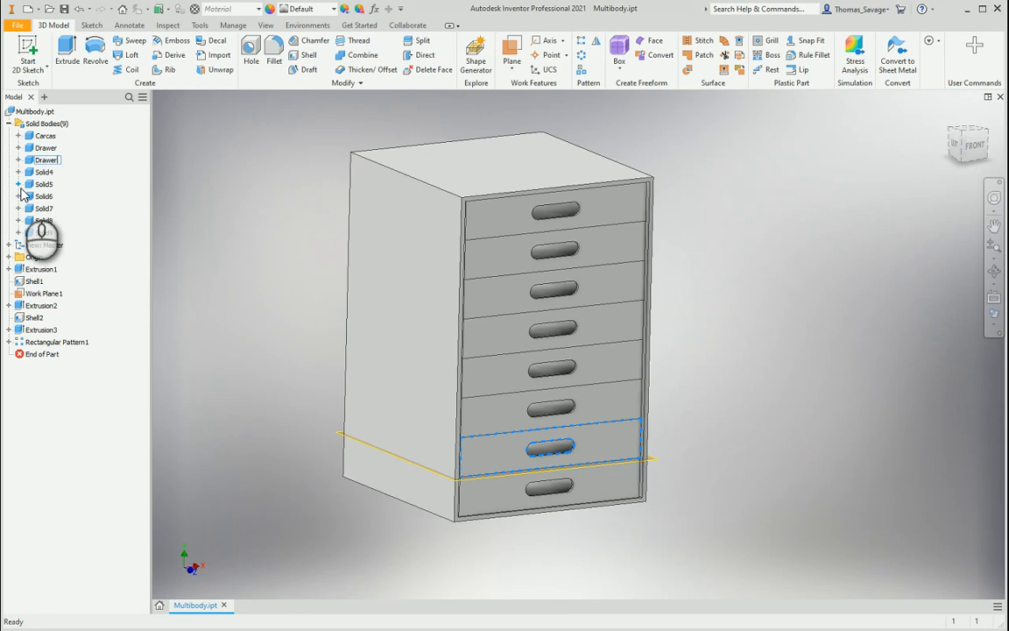
key("Return")
left_click(49, 159)
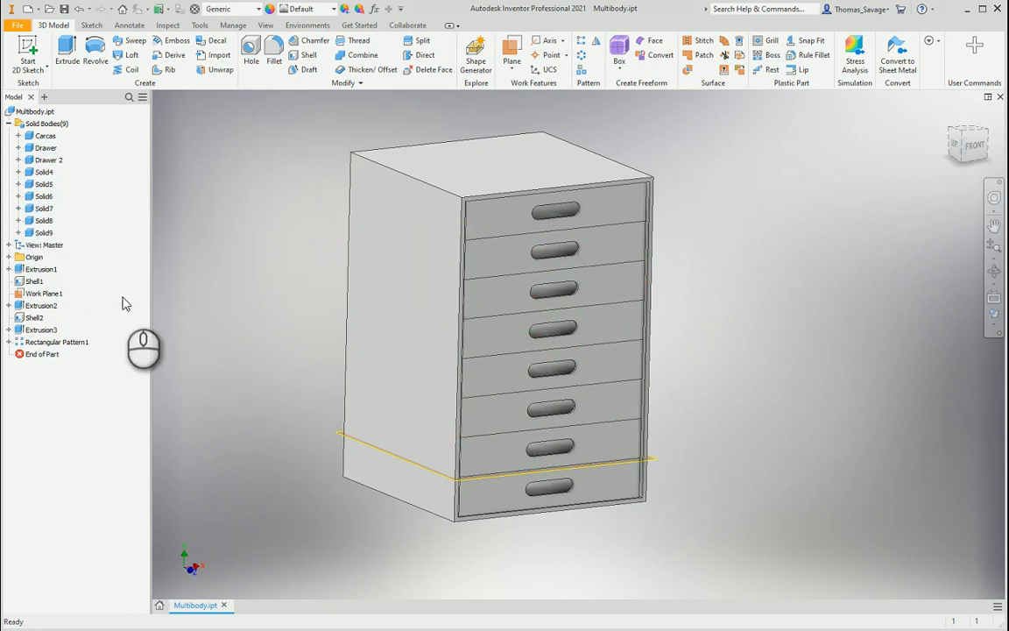
middle_click_drag(773, 382, 829, 409)
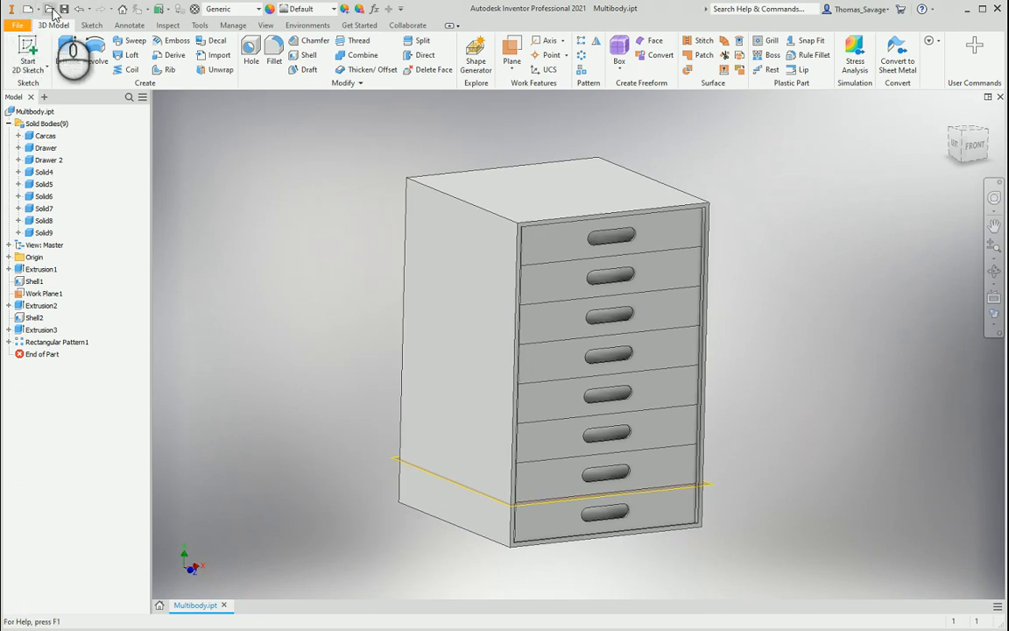
left_click(64, 9)
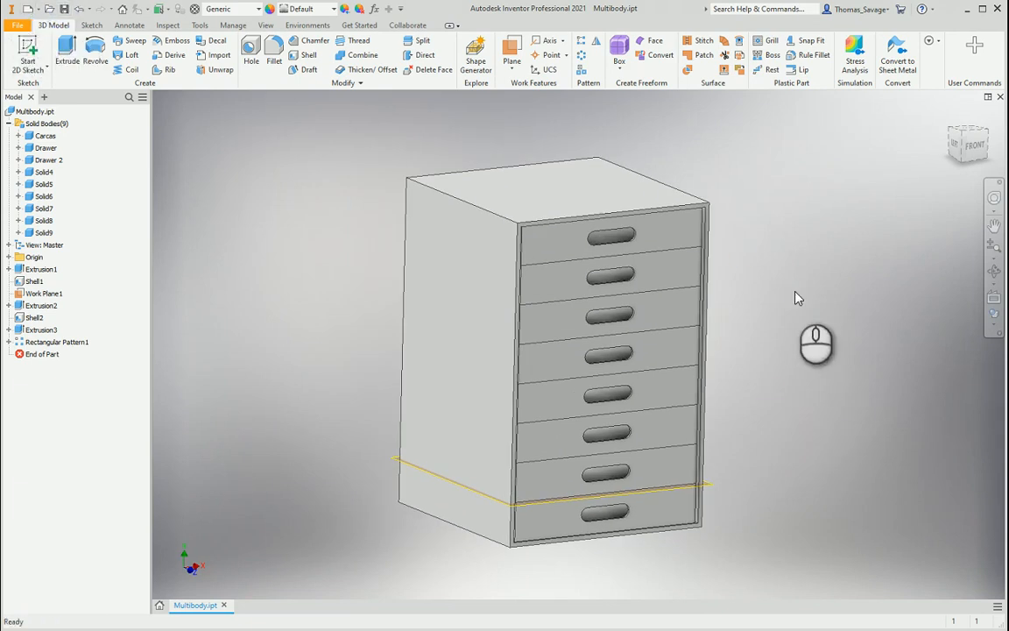
Start Make Part from the multibody part and include only the Carcas solid body.
middle_click_drag(801, 360, 819, 331, "shift")
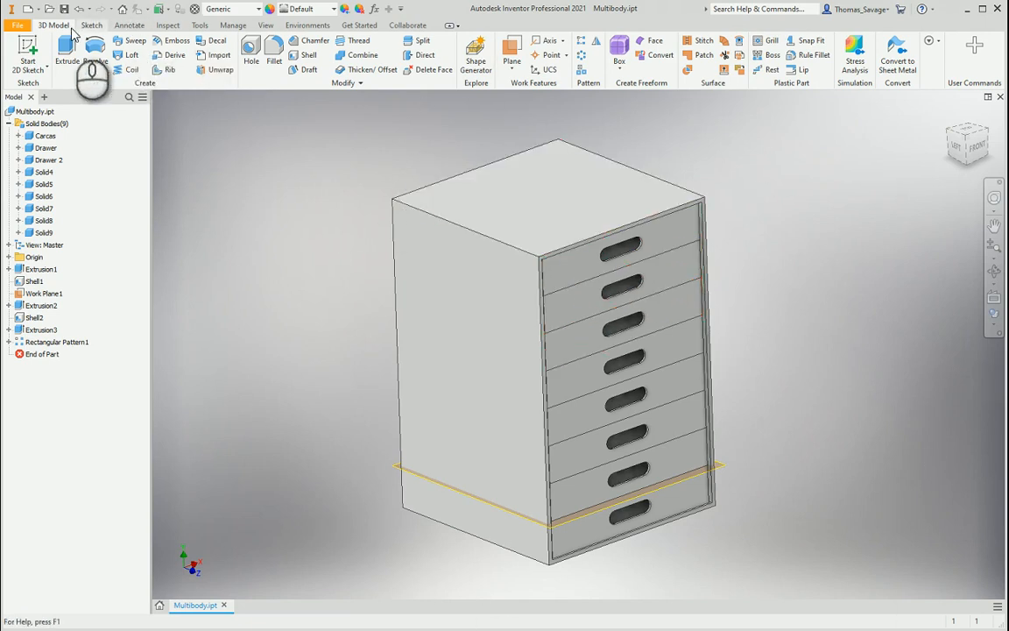
left_click(233, 26)
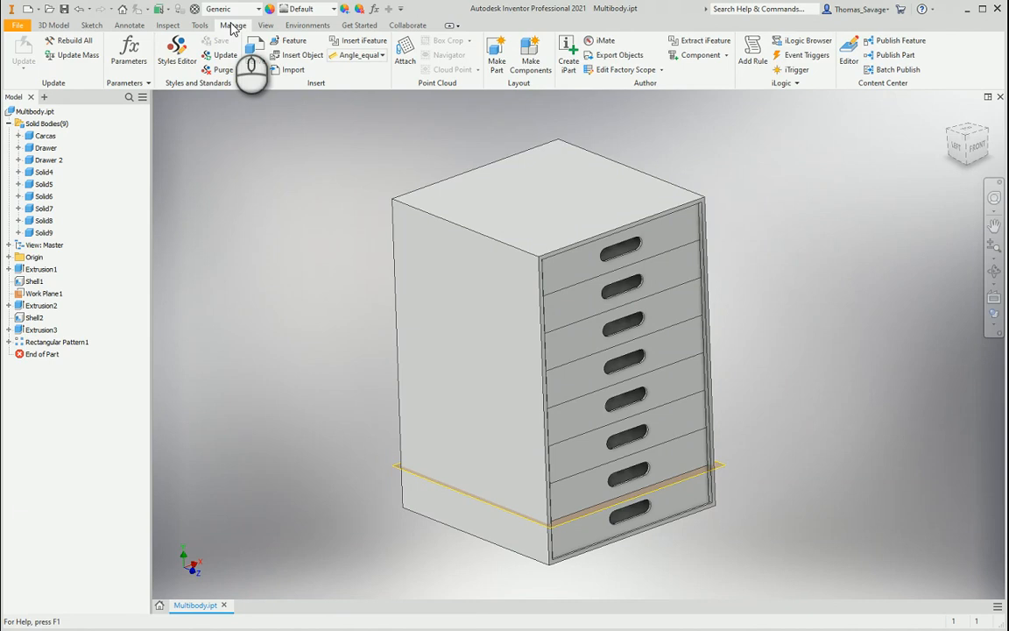
left_click(499, 59)
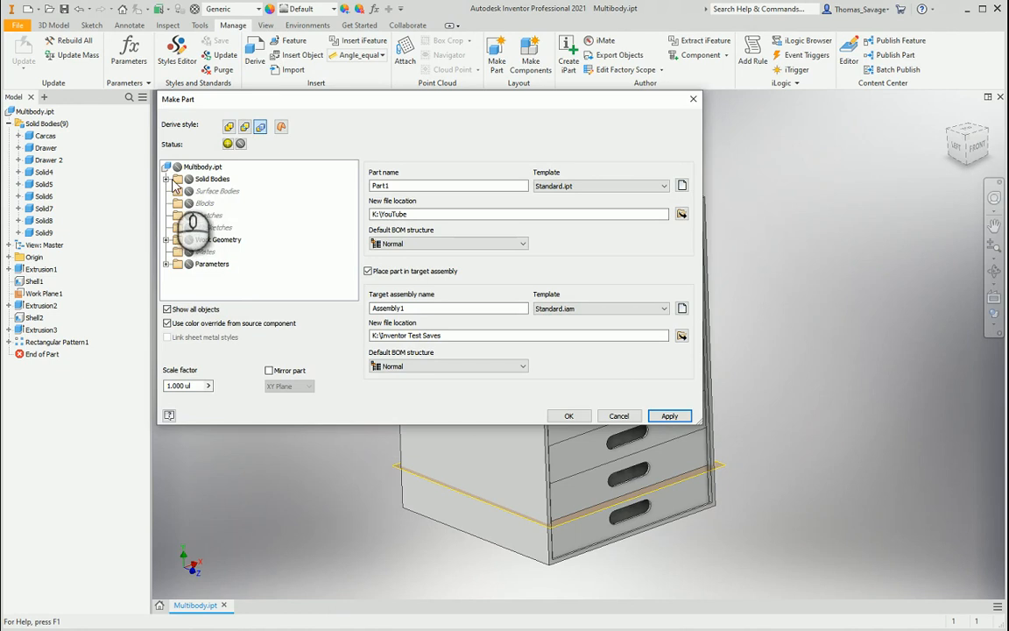
left_click(166, 179)
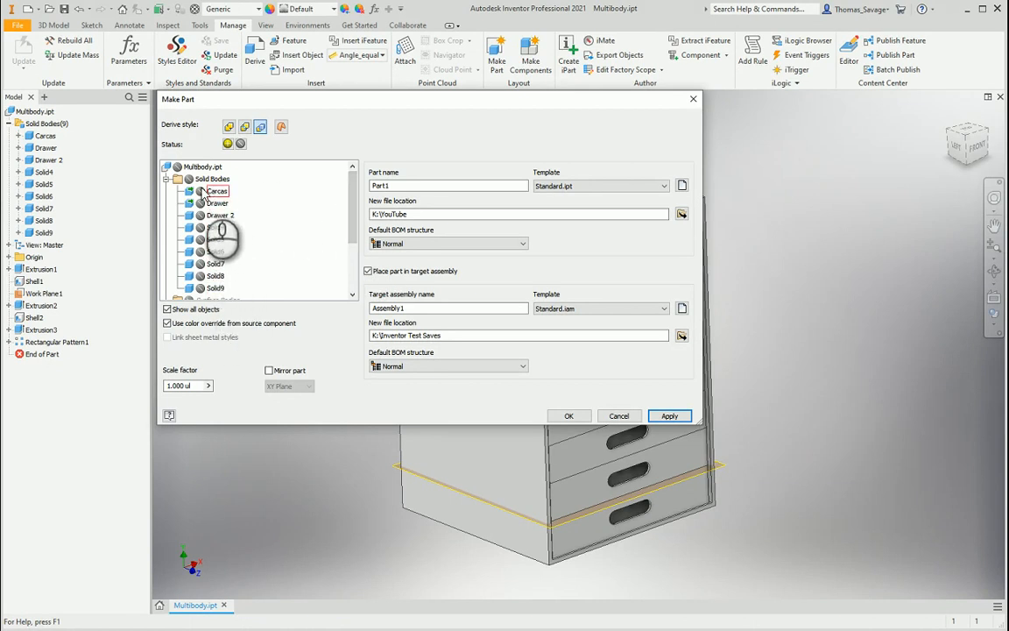
scroll(296, 210, "down", 3)
scroll(285, 219, "up", 3)
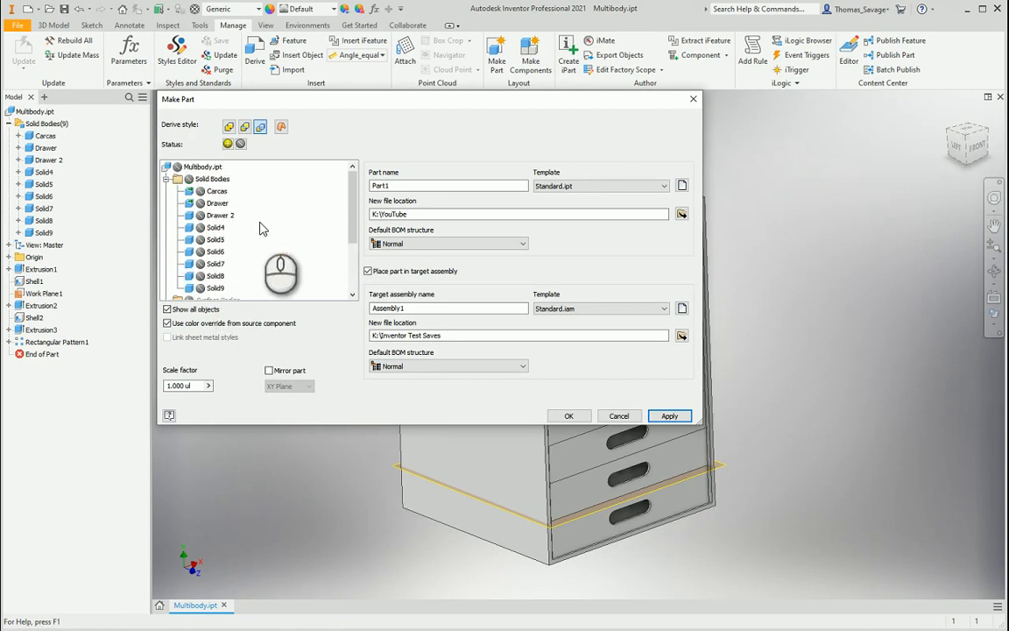
left_click(199, 194)
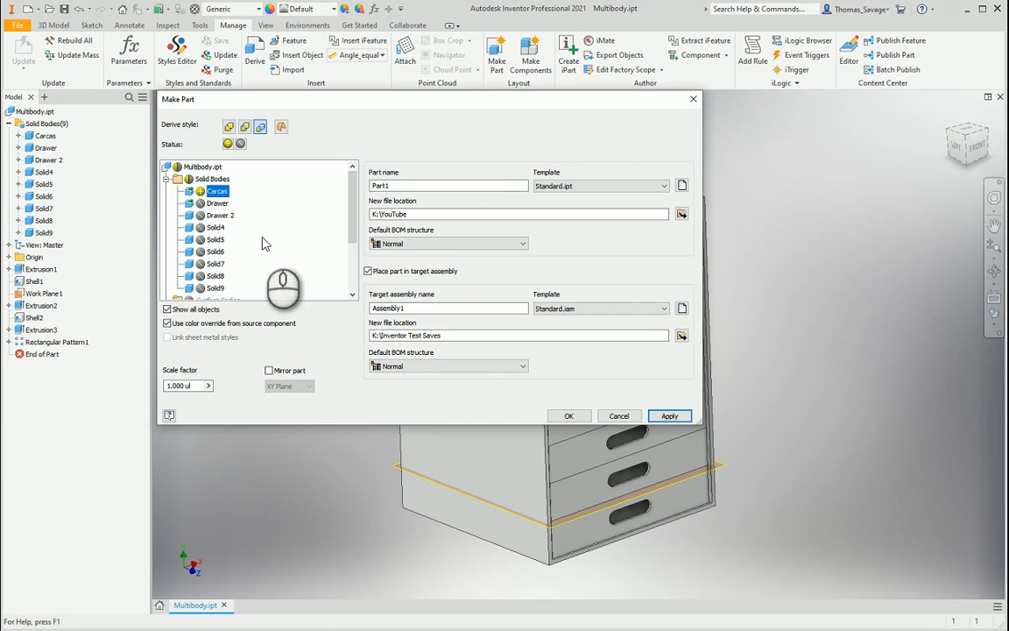
Name the new part Carcas and assign it the metric Standard (mm).ipt template.
double_click(378, 184)
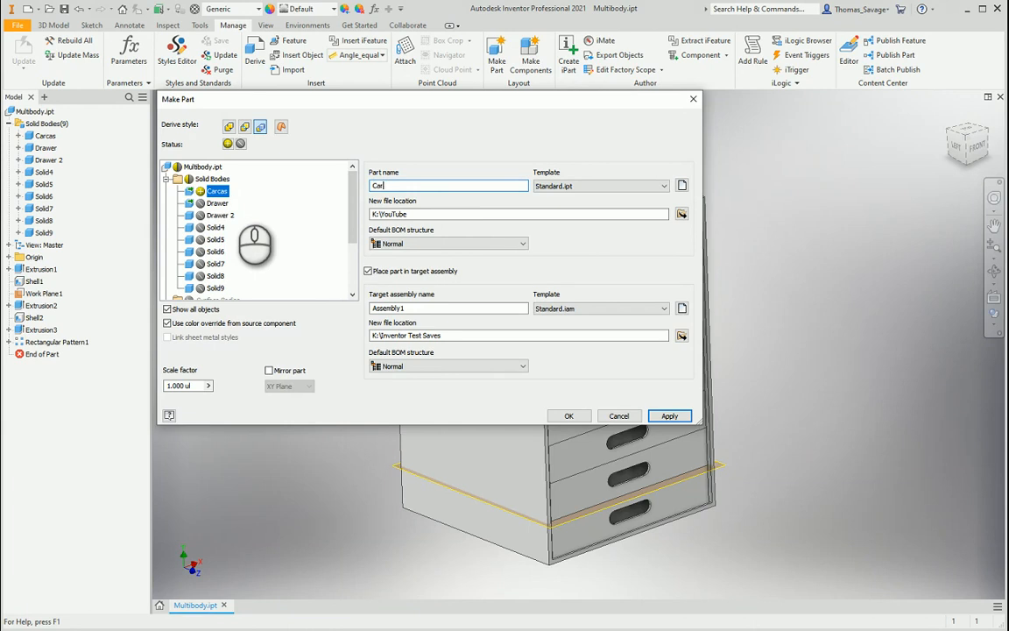
type("Carcas")
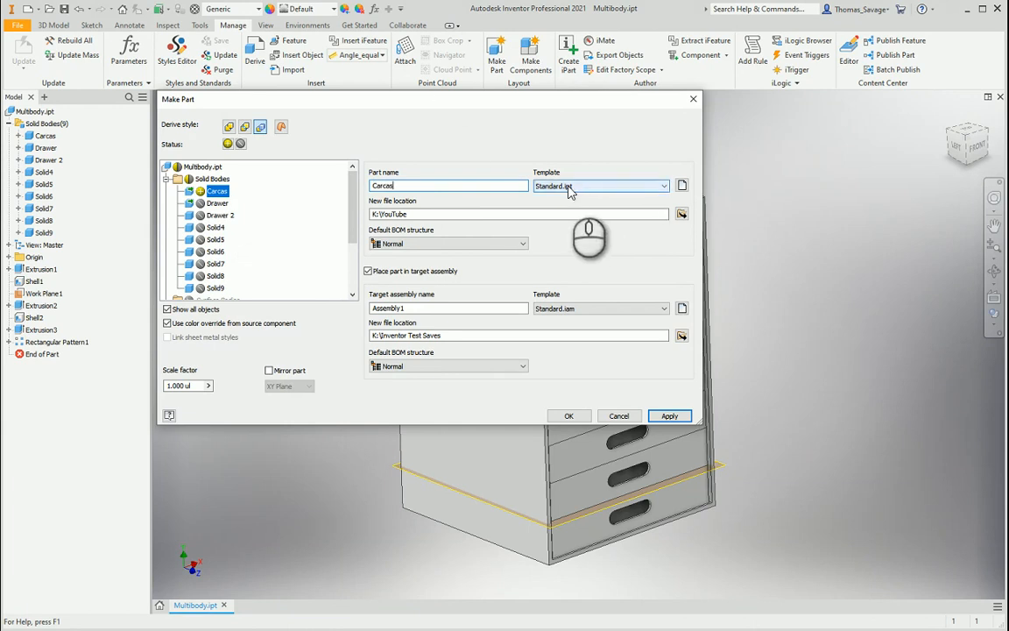
left_click(683, 186)
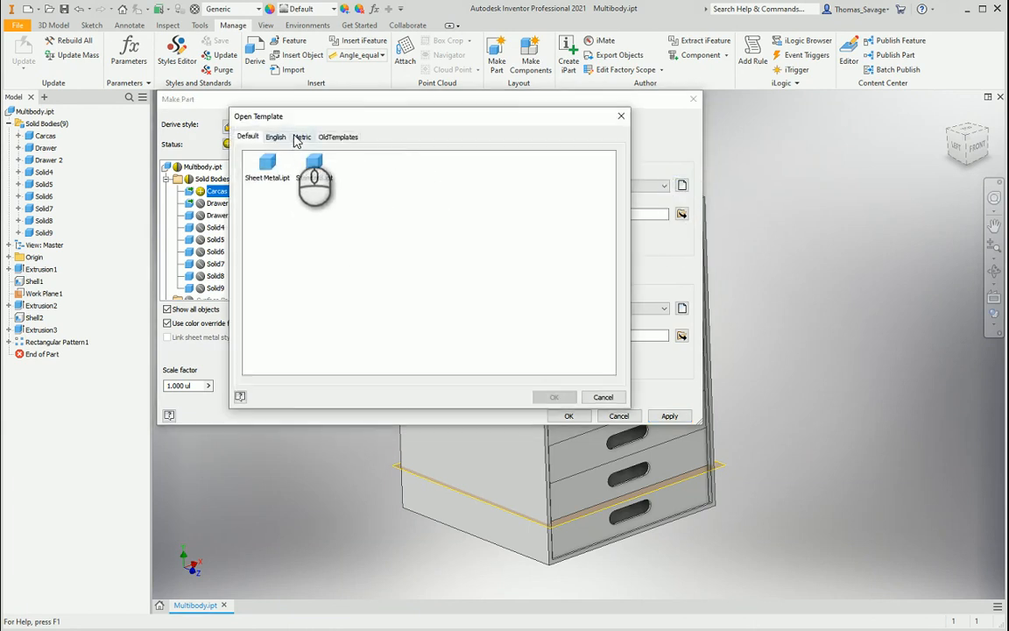
left_click(303, 137)
left_click(466, 173)
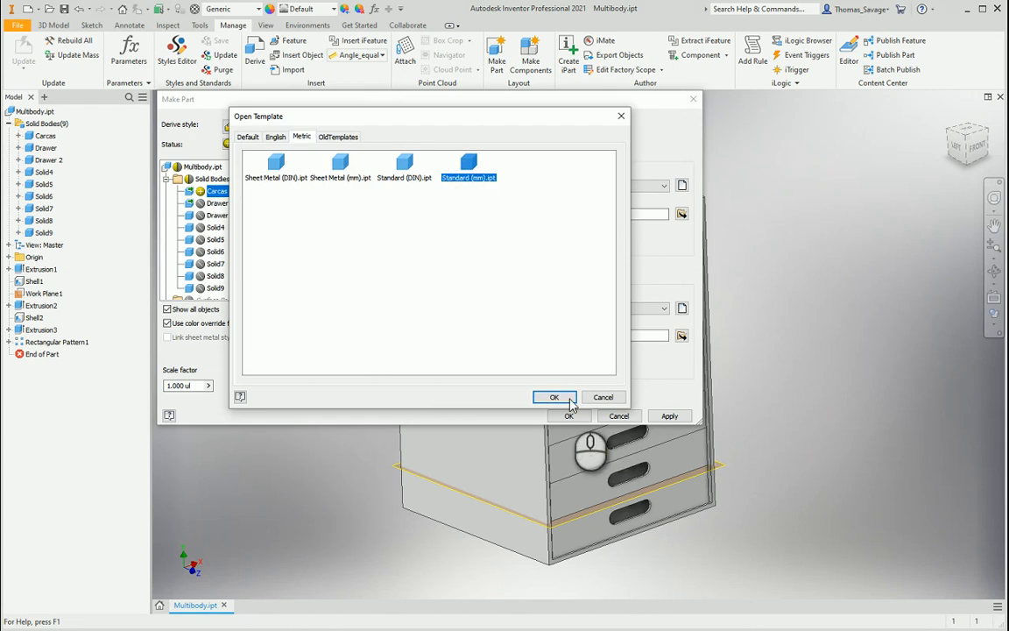
left_click(552, 397)
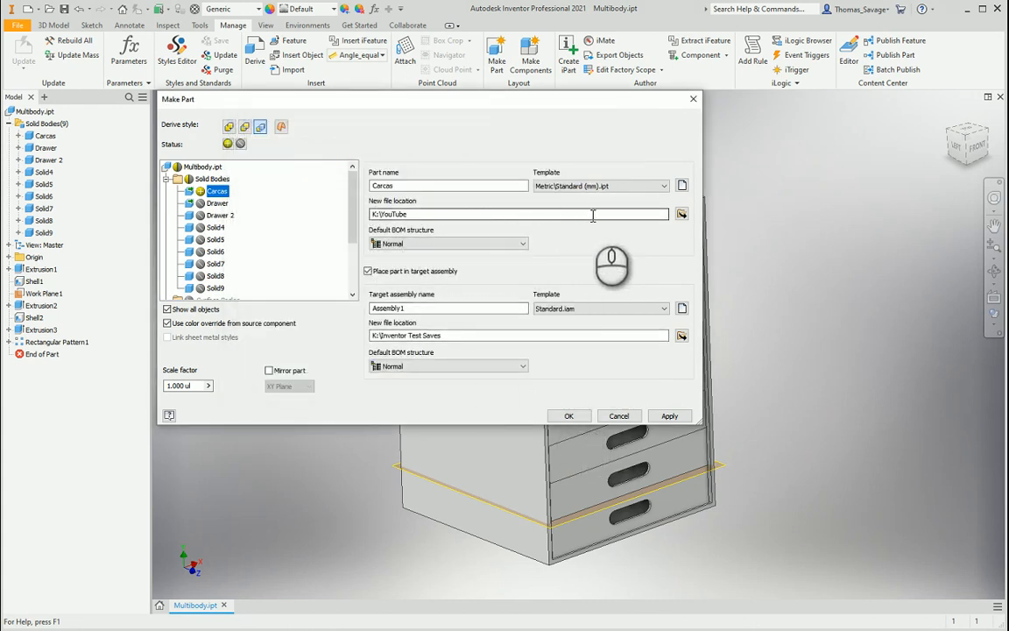
Define the part as a new file, Carcas.ipt, saved in the YouTube folder.
left_click(681, 215)
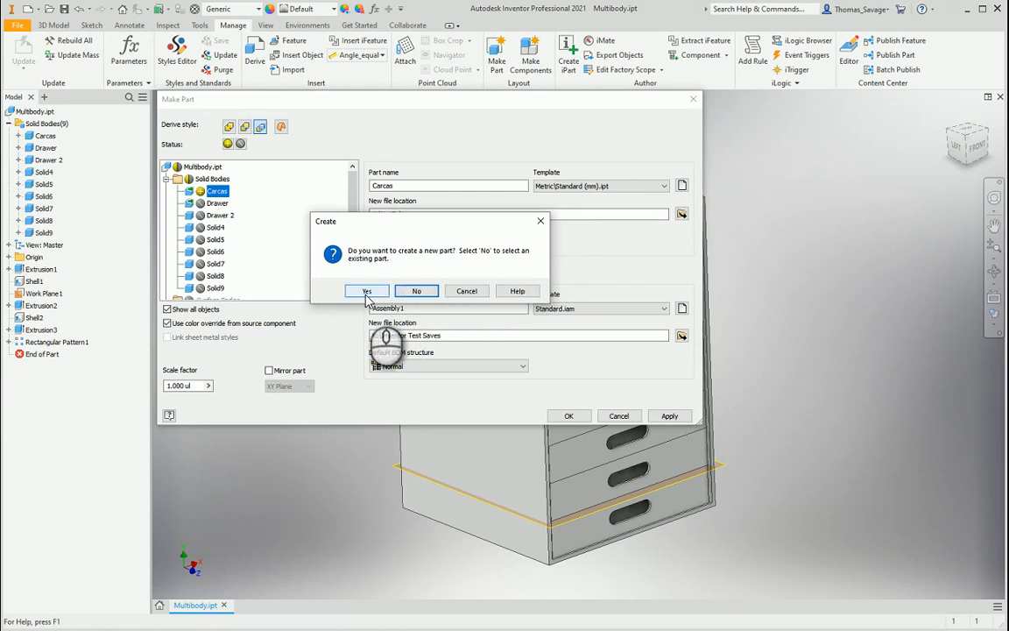
left_click(366, 292)
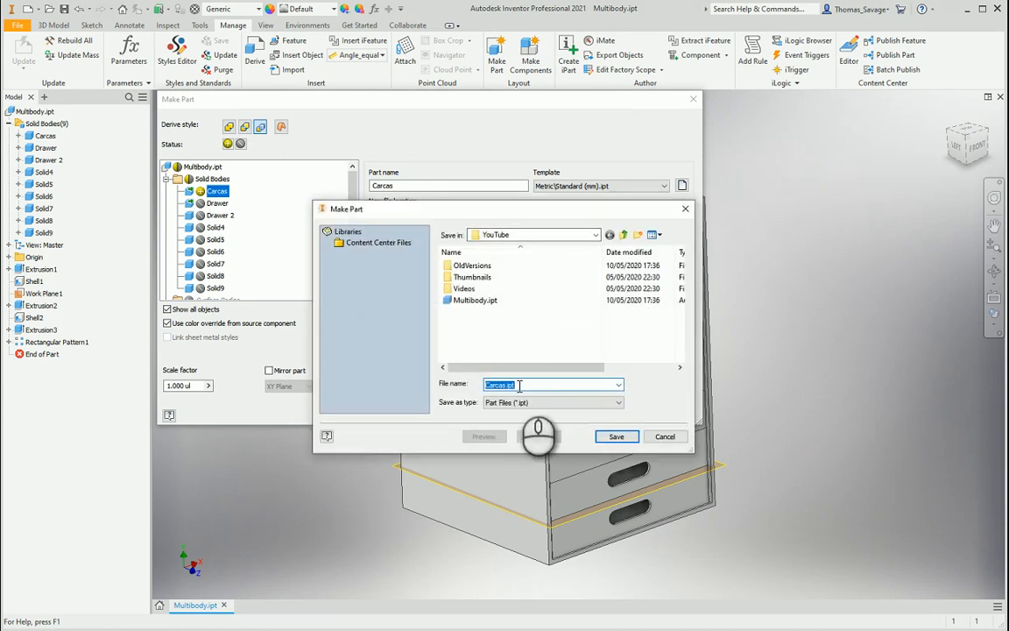
left_click(615, 437)
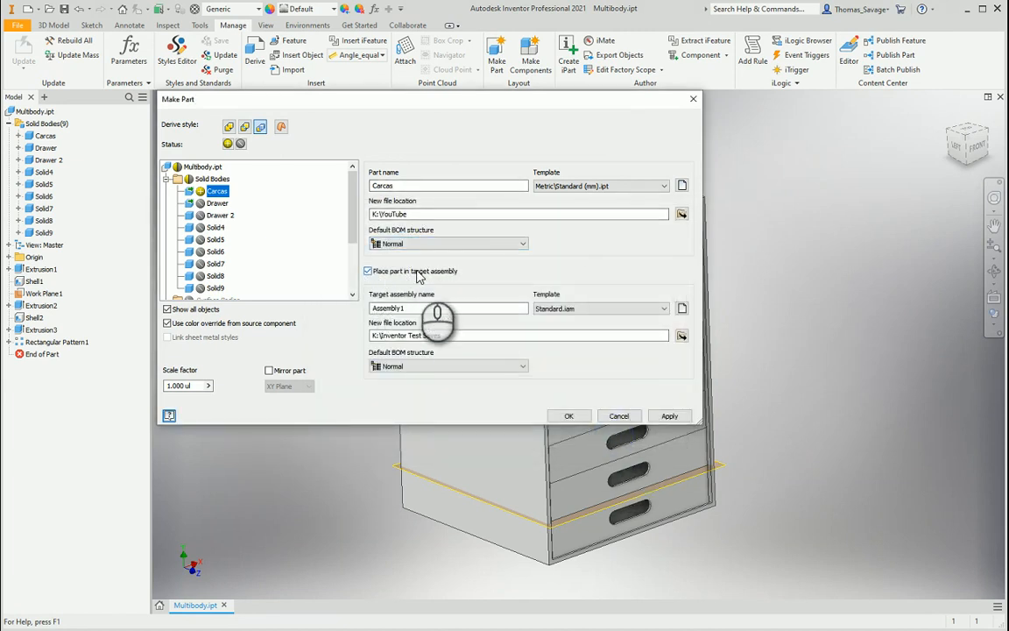
Name the target assembly Carcas and assign it the metric Standard (mm).iam template.
double_click(417, 307)
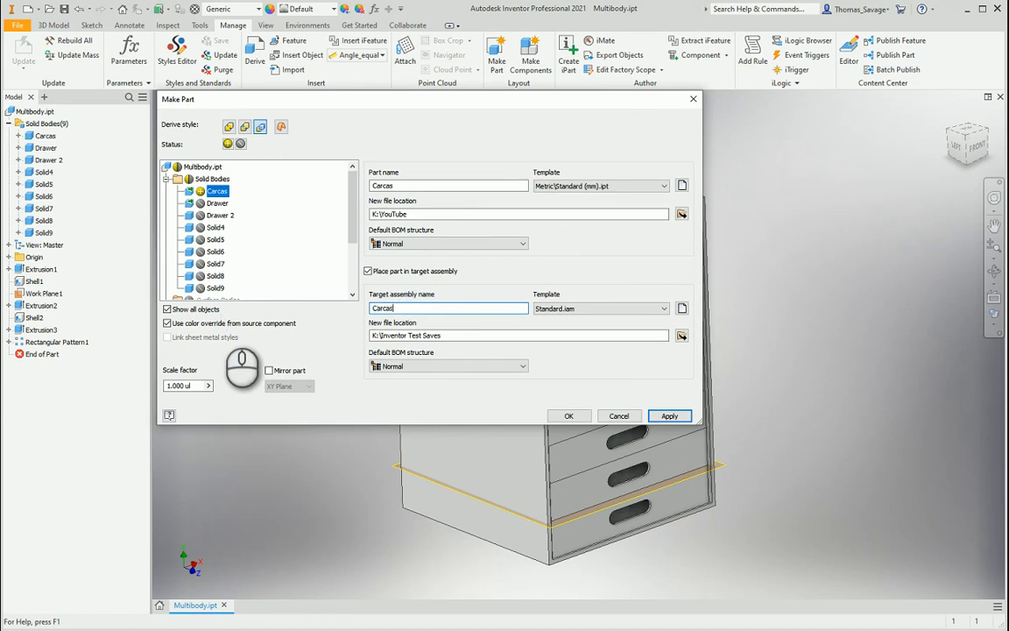
left_click(681, 309)
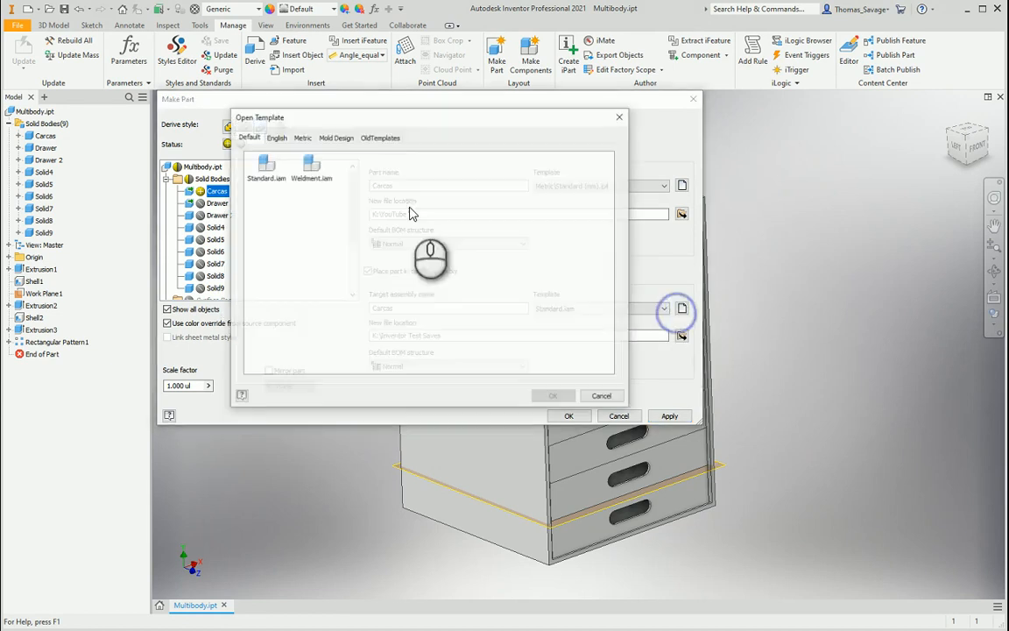
left_click(302, 137)
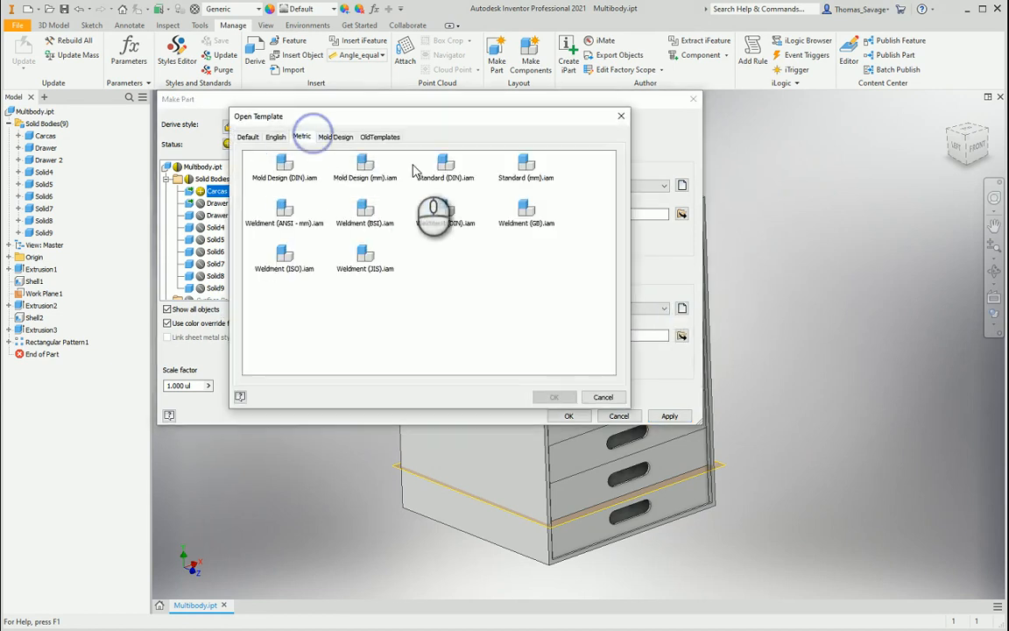
left_click(526, 168)
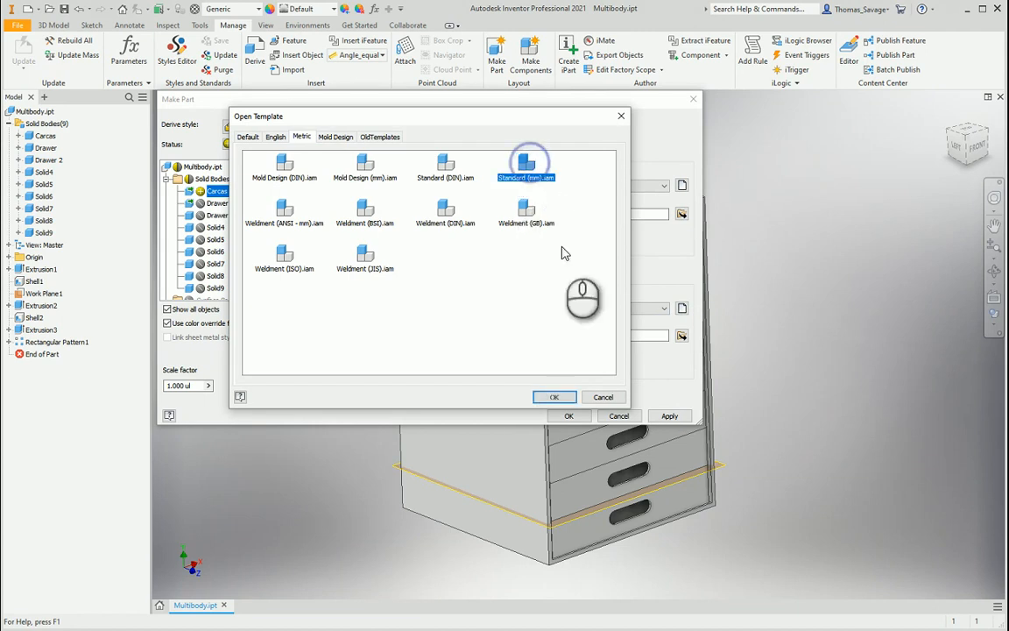
left_click(556, 398)
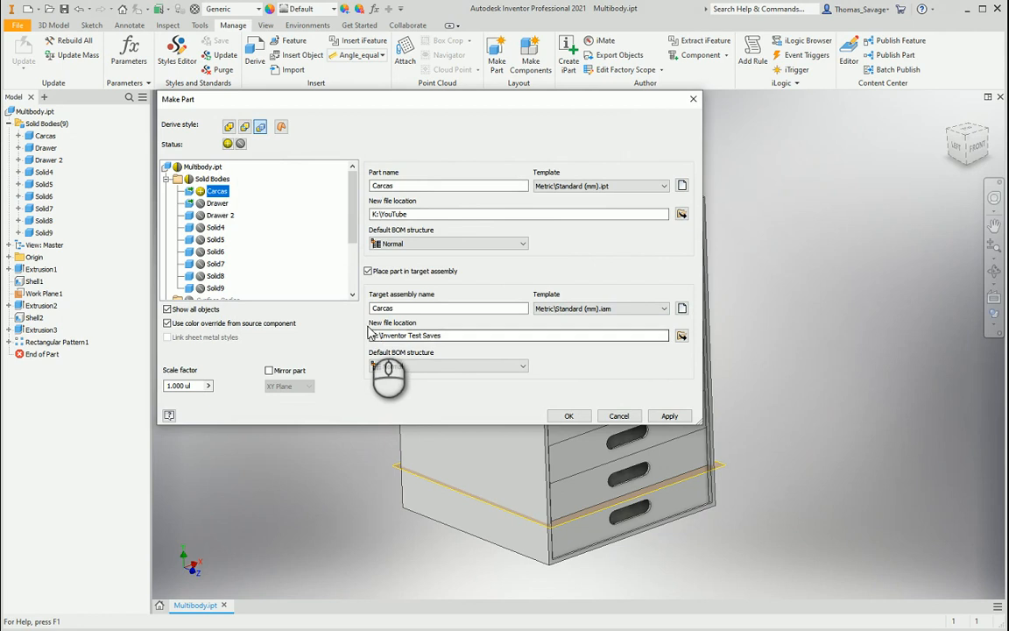
Set the new target assembly's location to K:\YouTube and generate the Carcas part and assembly.
left_click(421, 335)
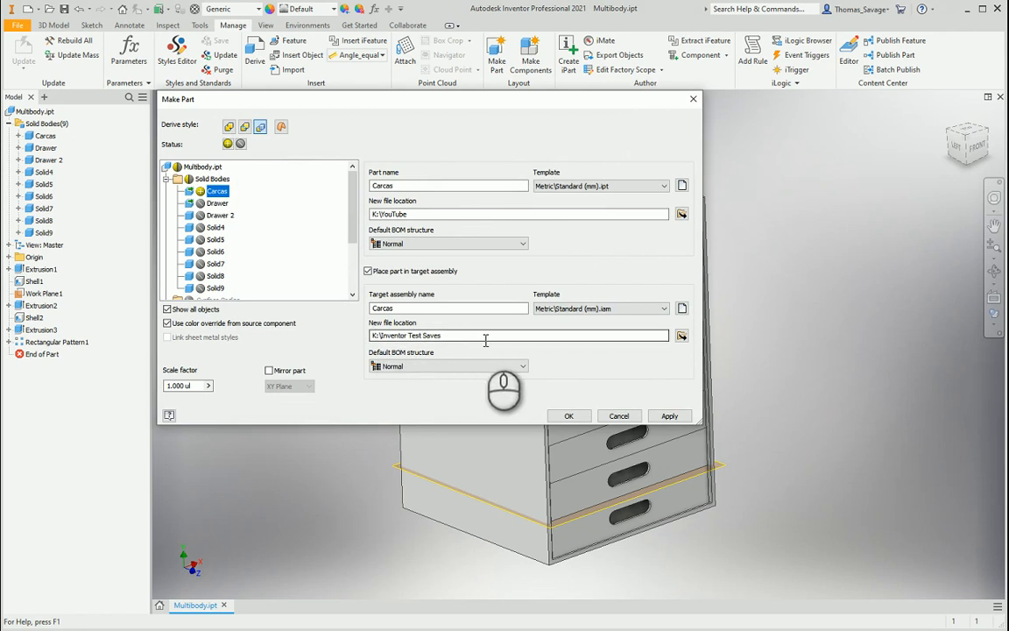
left_click(682, 338)
left_click(368, 291)
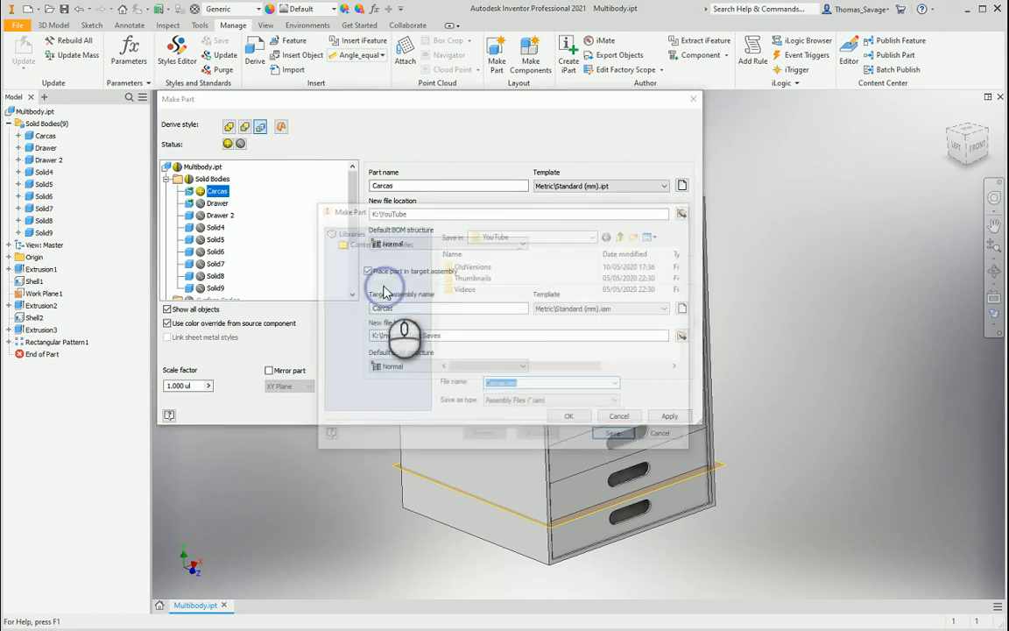
left_click(617, 436)
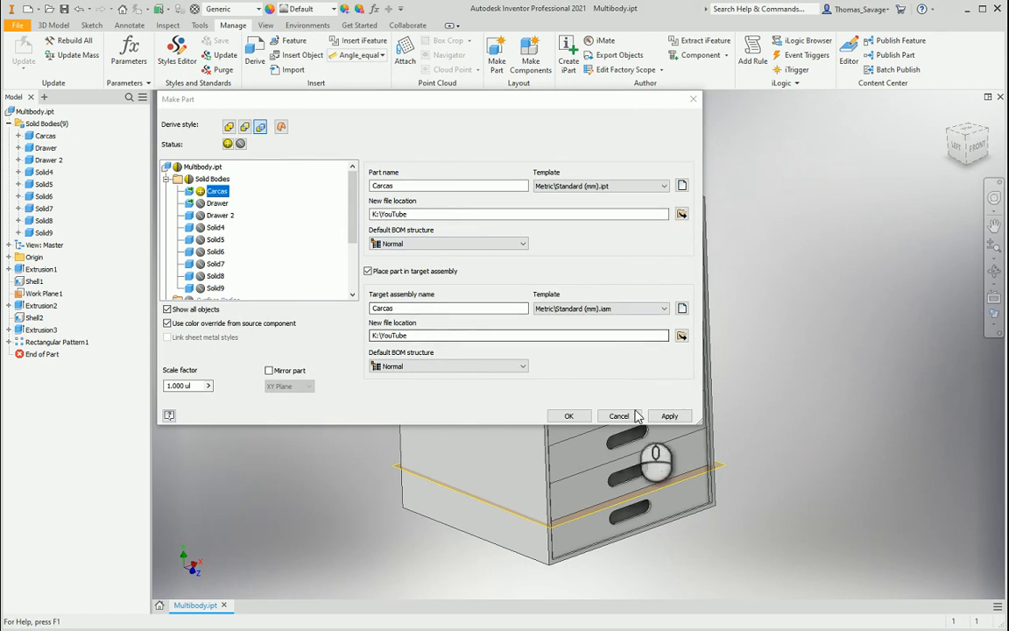
left_click(567, 416)
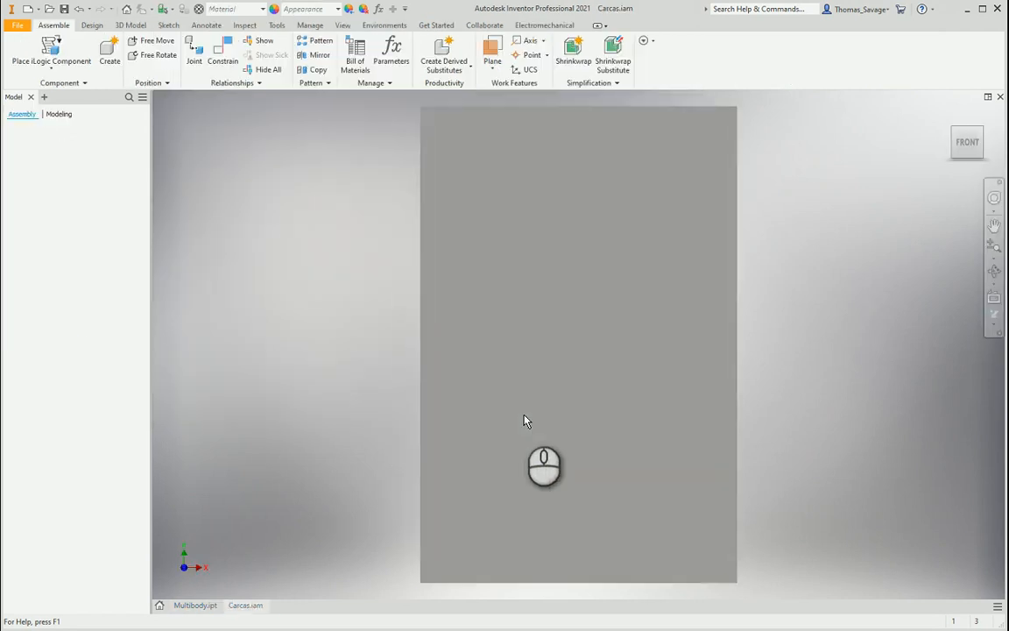
Set the Carcas assembly's visual style to Technical Illustration.
left_click(994, 327)
left_click(910, 472)
scroll(640, 324, "up", 5)
middle_click_drag(619, 306, 576, 341, "shift")
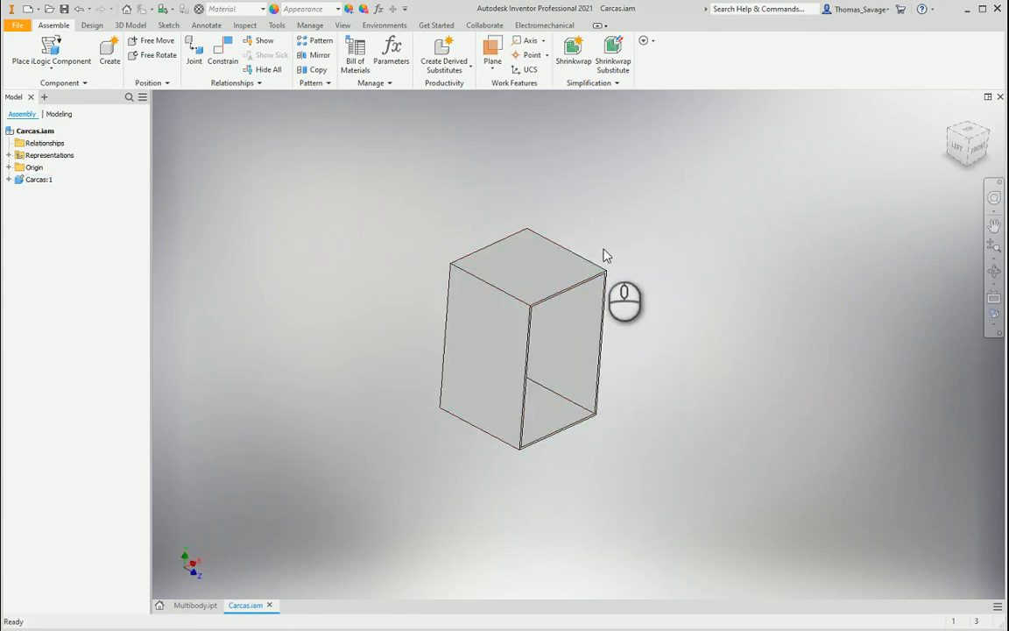
Open the Carcas component from the assembly as its own part and inspect the open carcass.
right_click(569, 256)
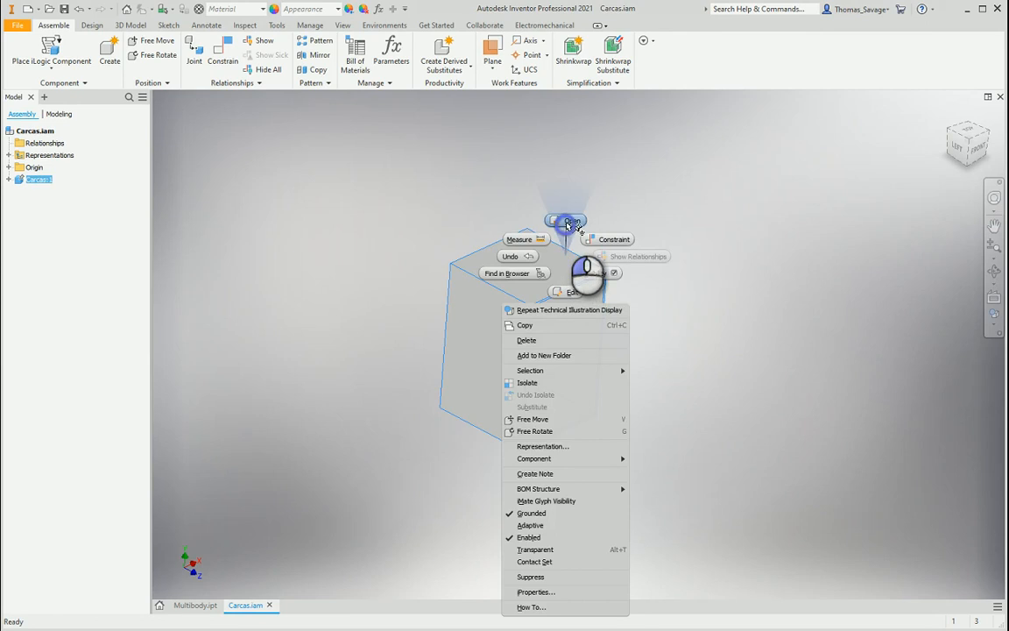
left_click(564, 217)
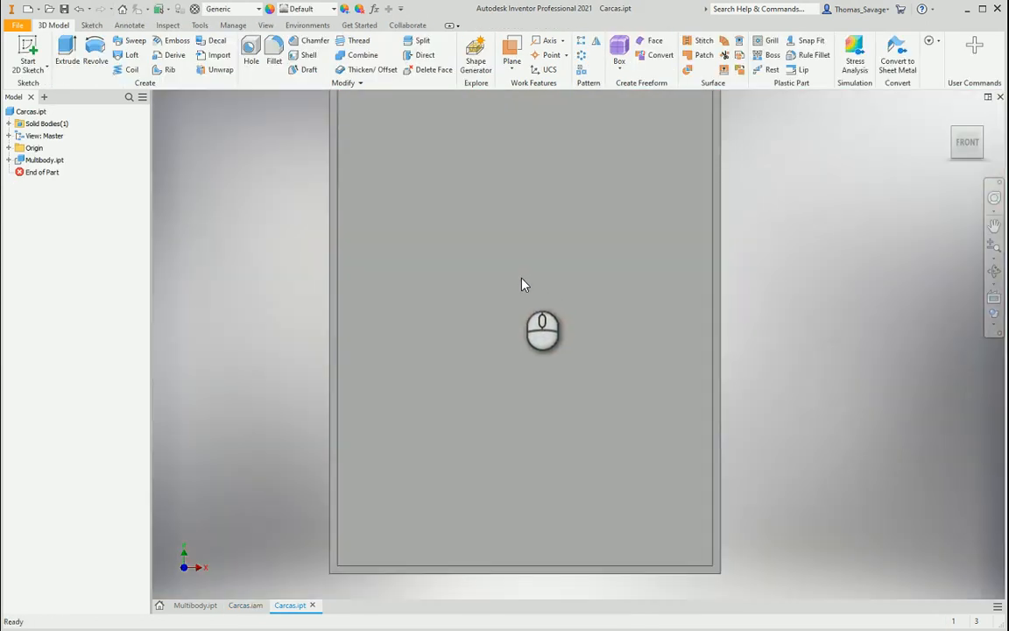
scroll(512, 287, "up", 5)
middle_click_drag(511, 286, 534, 309, "shift")
scroll(565, 300, "down", 5)
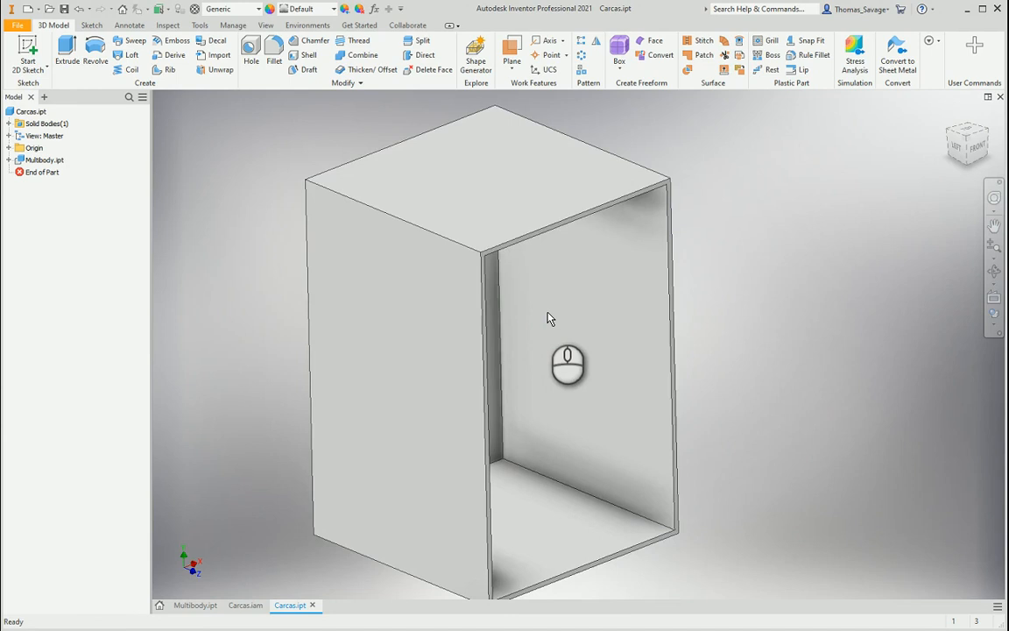
scroll(537, 315, "up", 4)
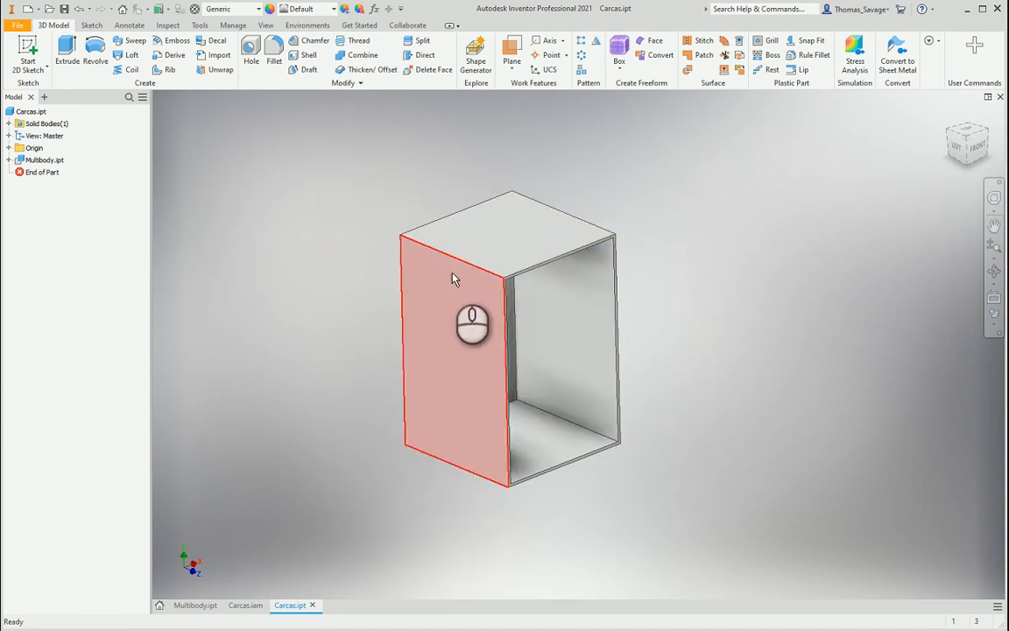
Expand the derived Multibody.ipt reference in the Carcas part and return to the Multibody part.
left_click(11, 162)
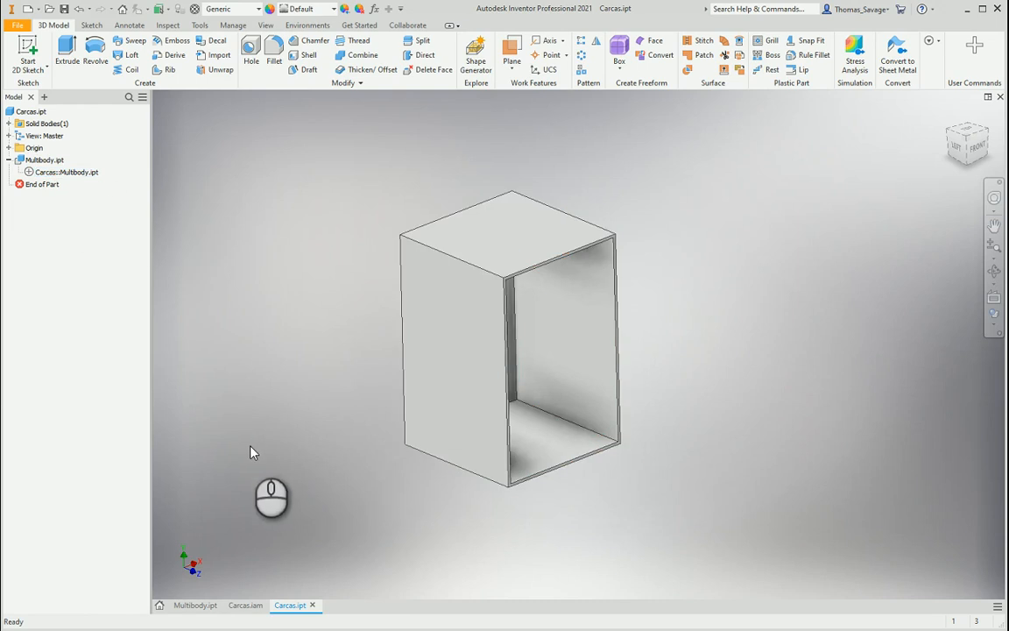
left_click(197, 605)
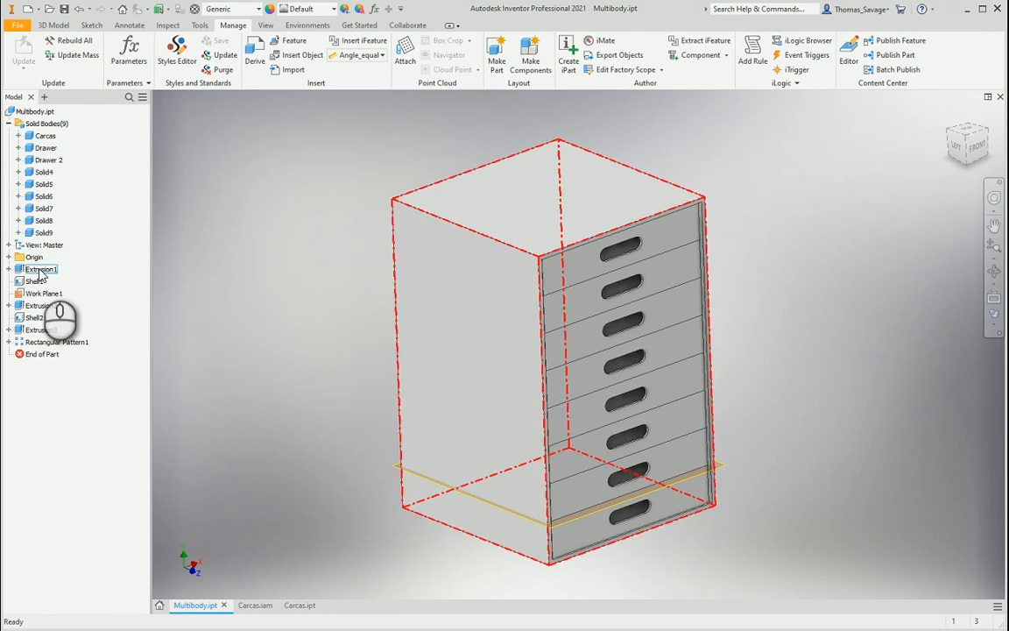
Inspect the sketch beneath Extrusion1 in the model tree.
left_click(9, 269)
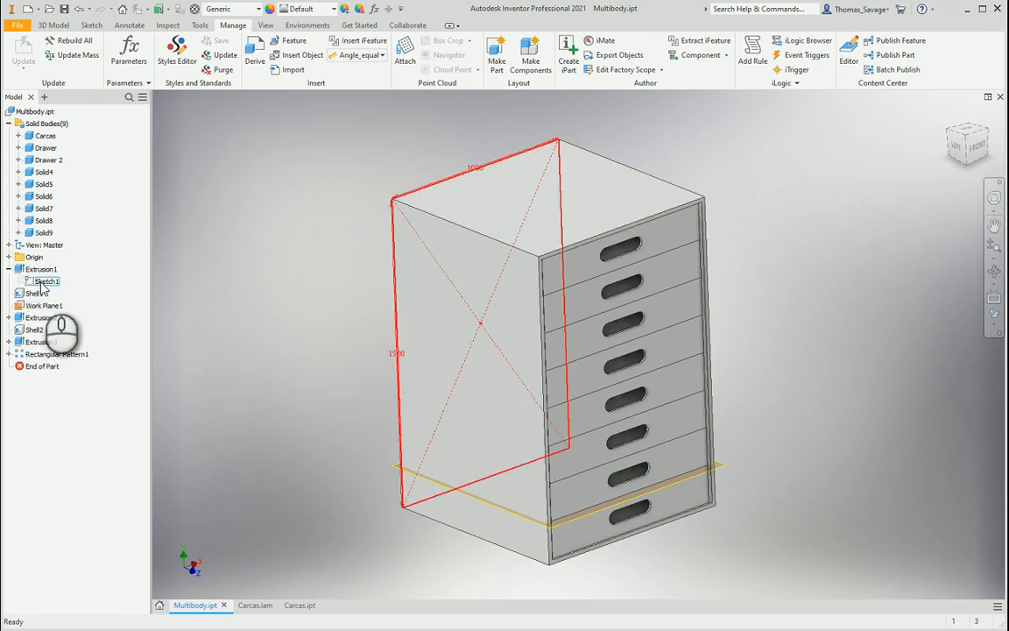
left_click(9, 269)
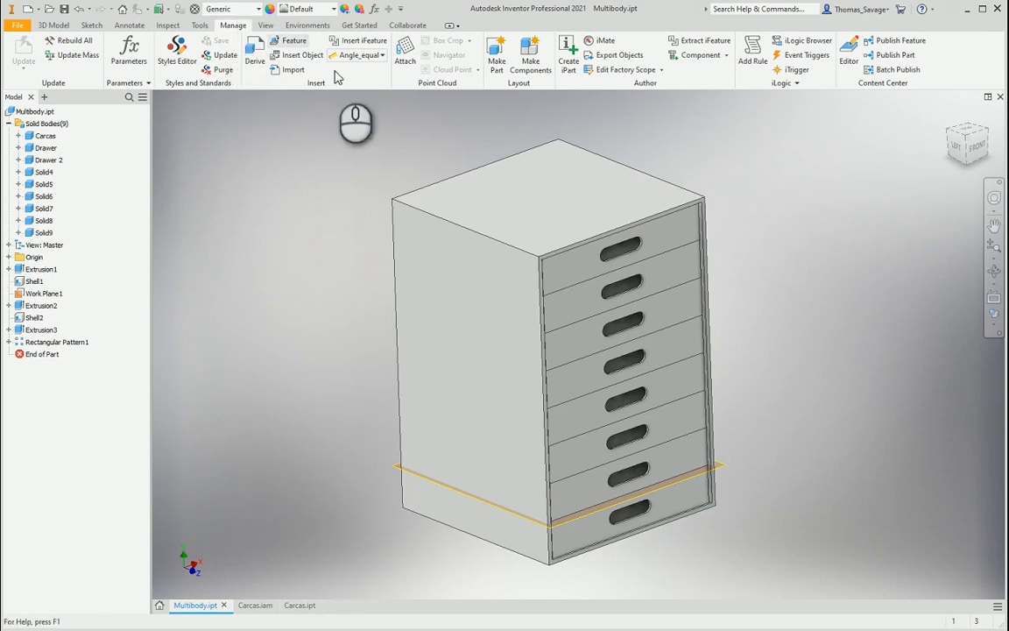
Start Make Components and select all nine cabinet bodies, from the Carcas through Solid9.
left_click(531, 55)
scroll(705, 398, "down", 3)
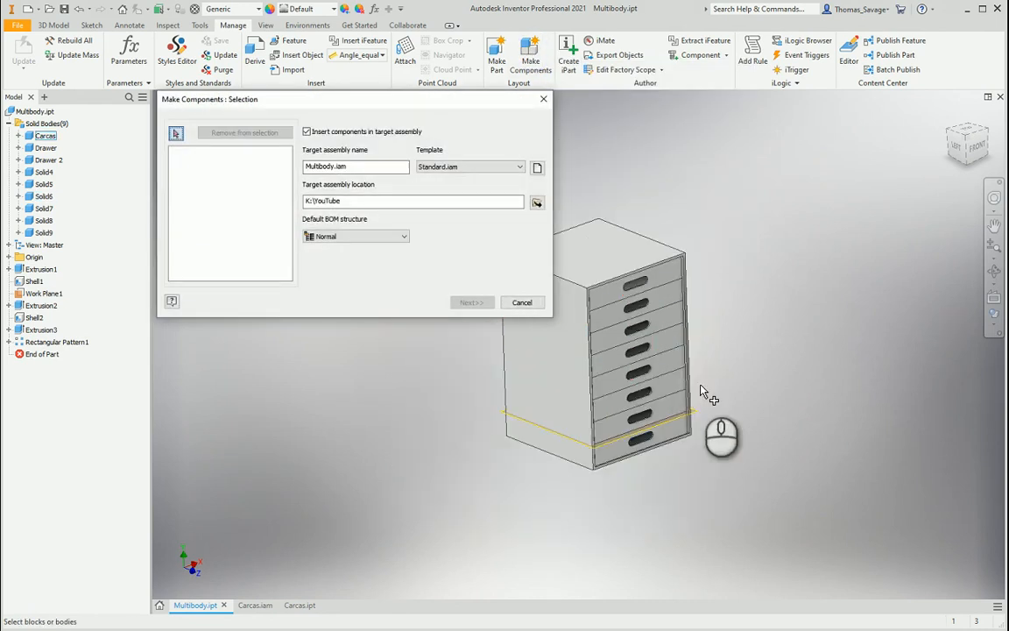
middle_click_drag(705, 399, 700, 383)
left_click(577, 275)
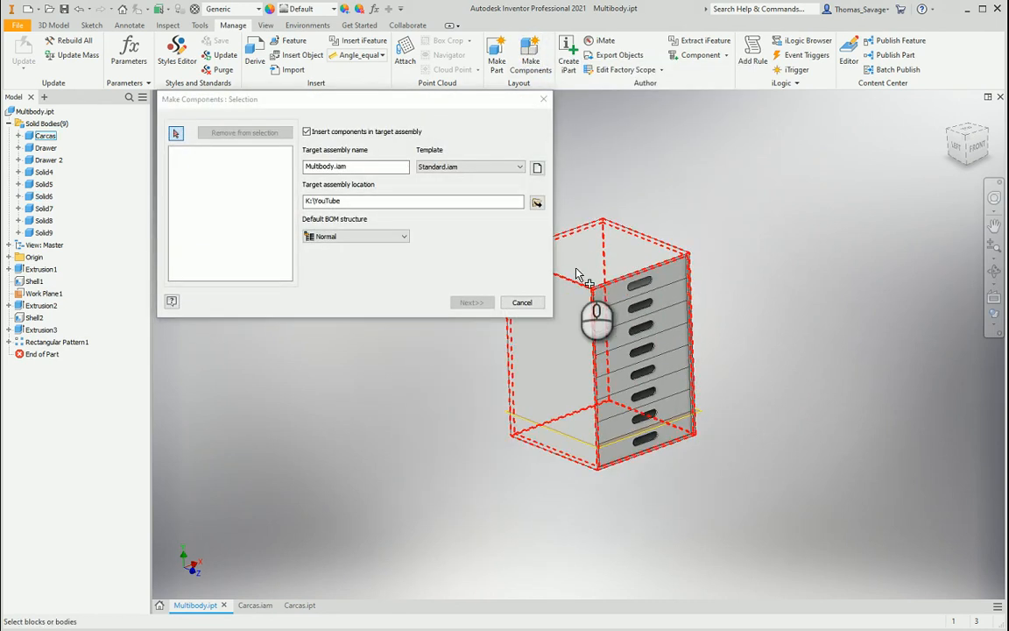
middle_click_drag(696, 350, 824, 391)
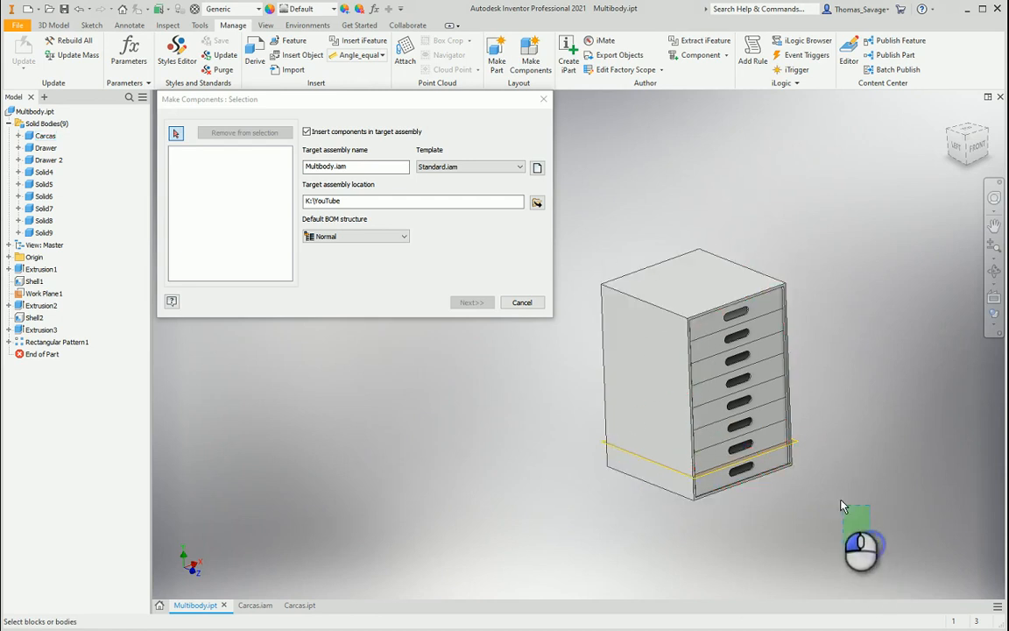
left_click_drag(841, 506, 587, 177)
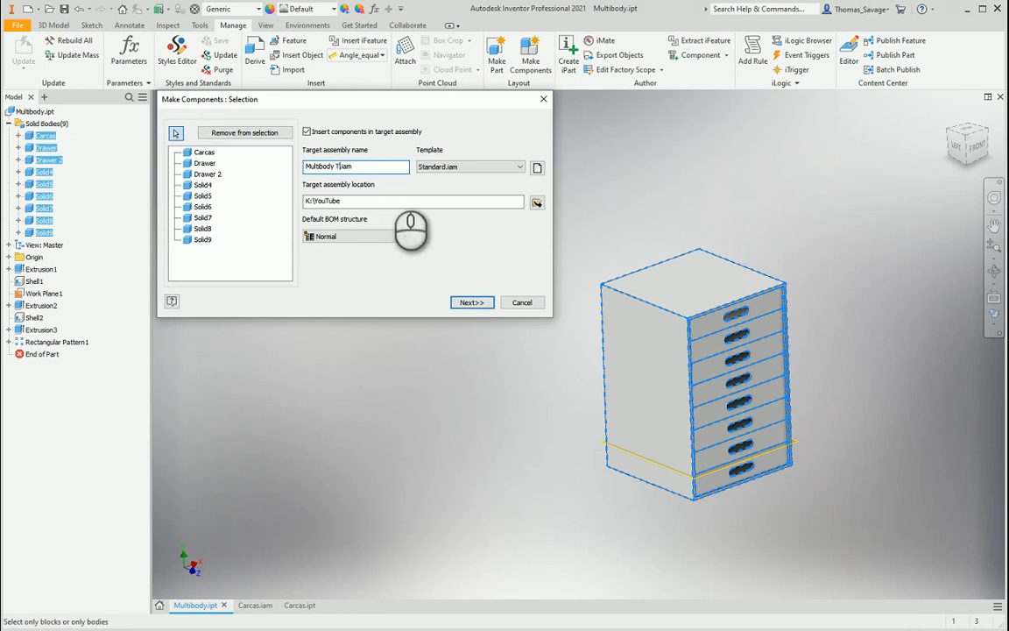
Name the target assembly Multibody Test.iam, assign the Metric Standard (mm).iam template, and continue to the body settings.
left_click(537, 166)
left_click(226, 82)
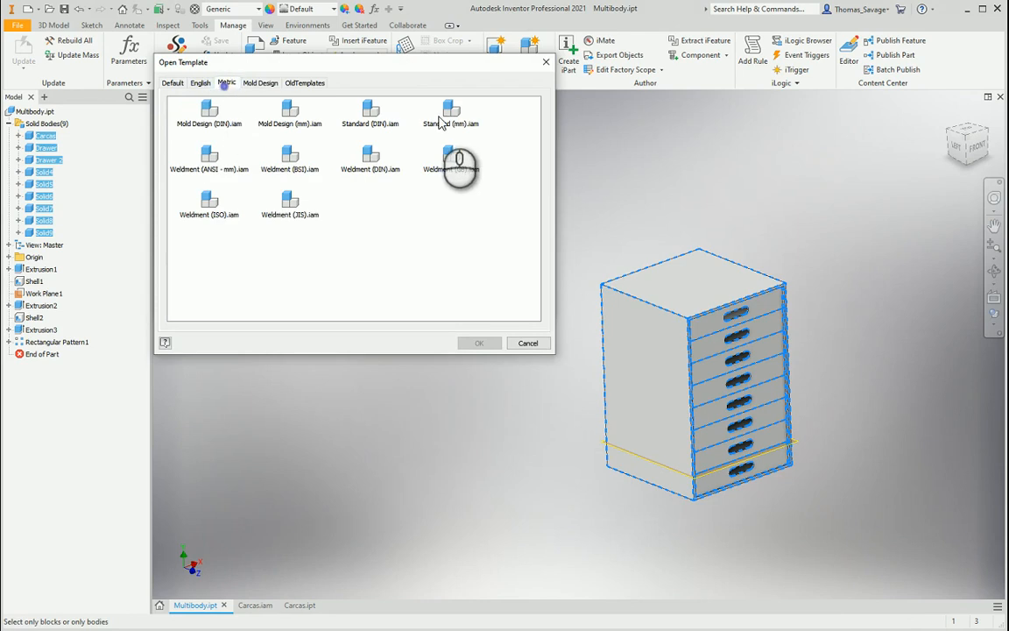
left_click(450, 109)
left_click(479, 344)
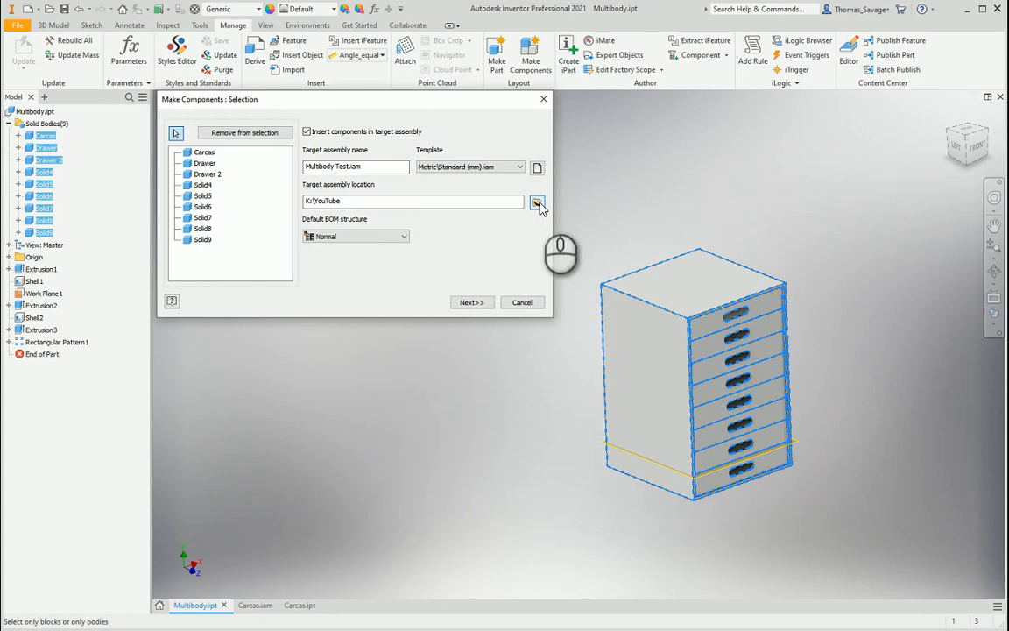
left_click(466, 302)
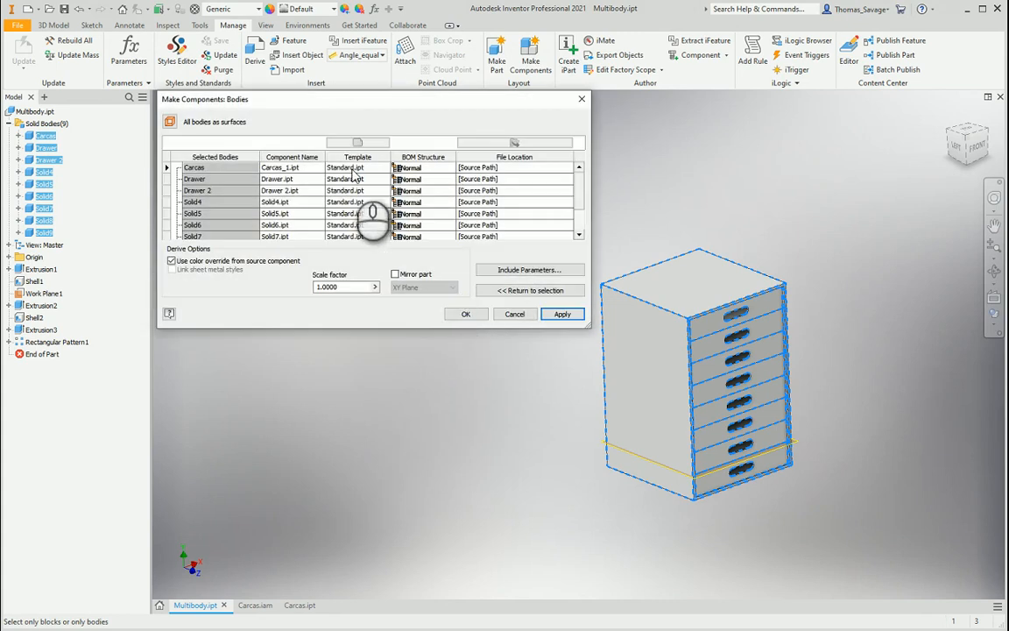
Assign the Metric Standard (mm).ipt template to the Carcas component in the Make Components body list.
scroll(359, 184, "down", 1)
scroll(355, 175, "up", 1)
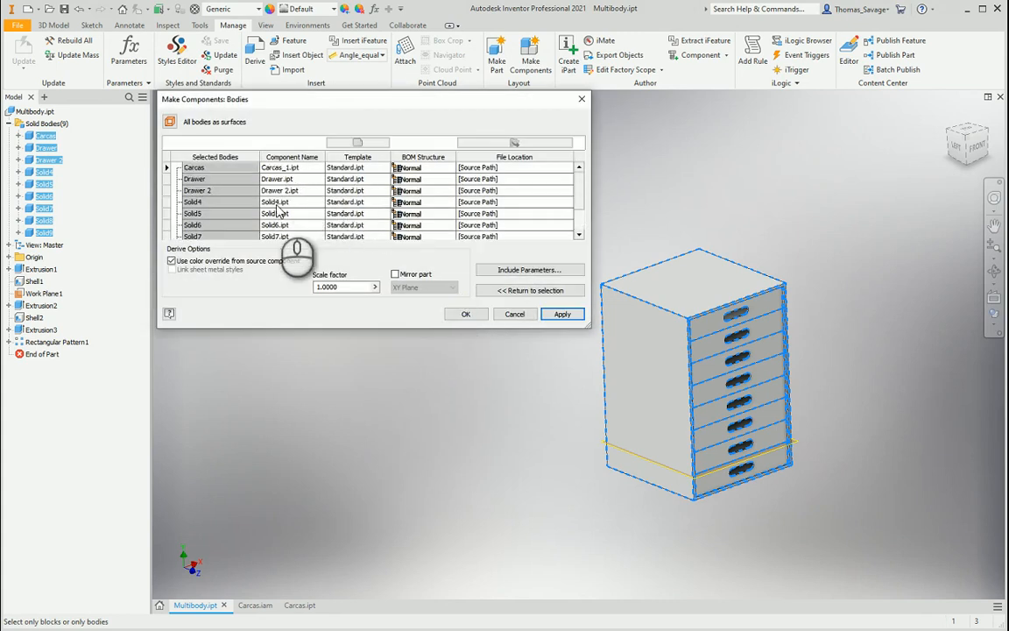
left_click(373, 168)
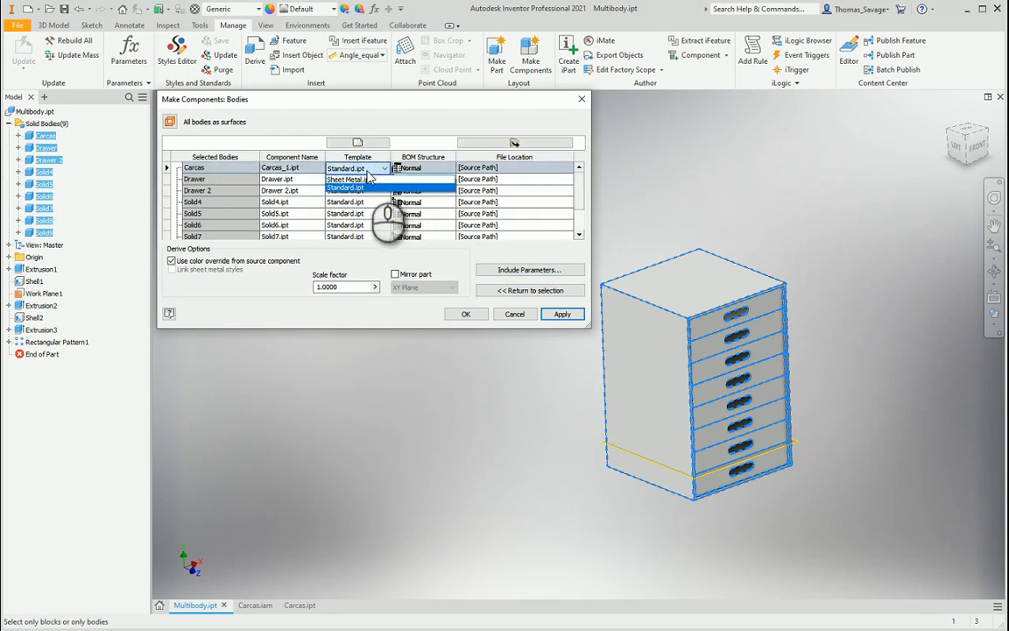
left_click(378, 128)
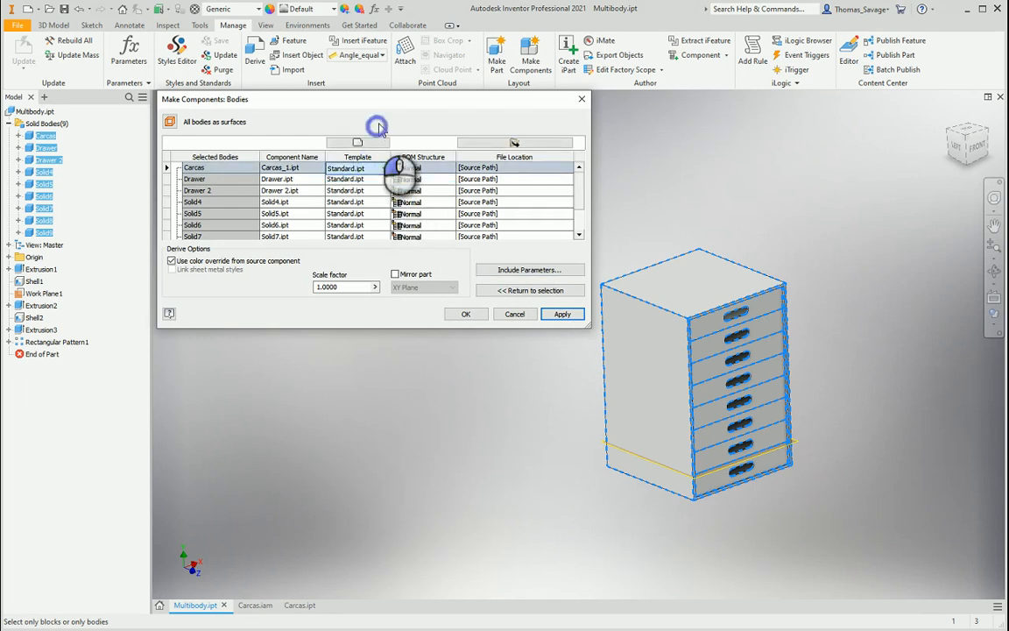
left_click(367, 171)
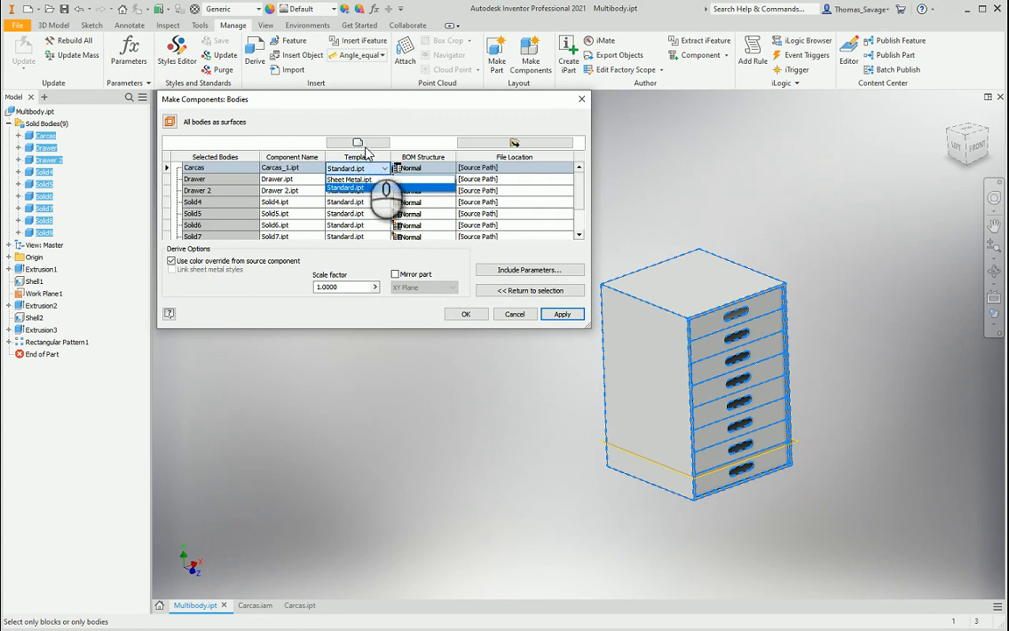
left_click(359, 143)
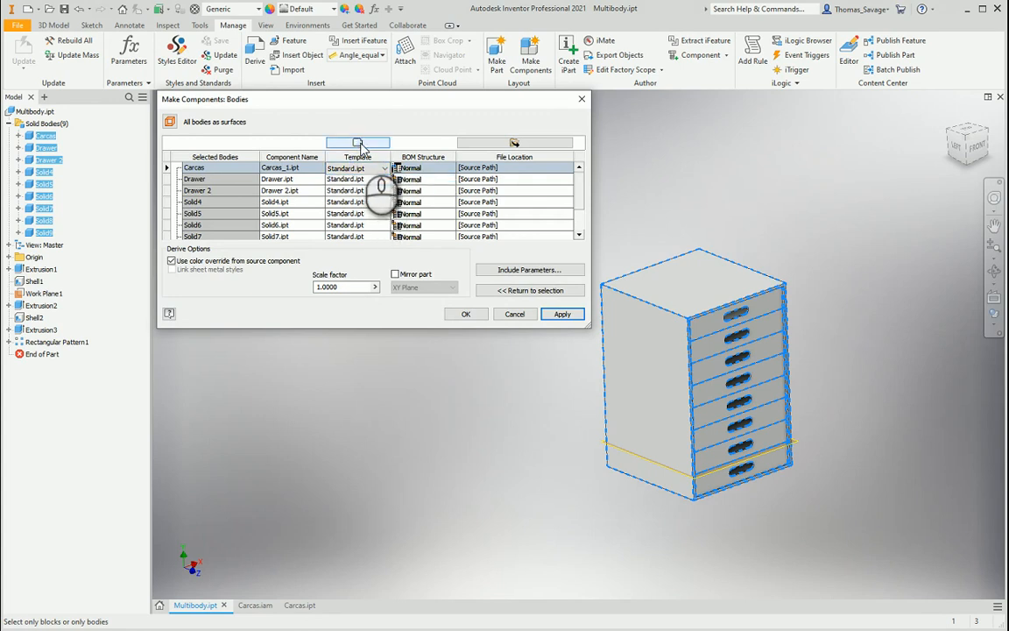
left_click(360, 143)
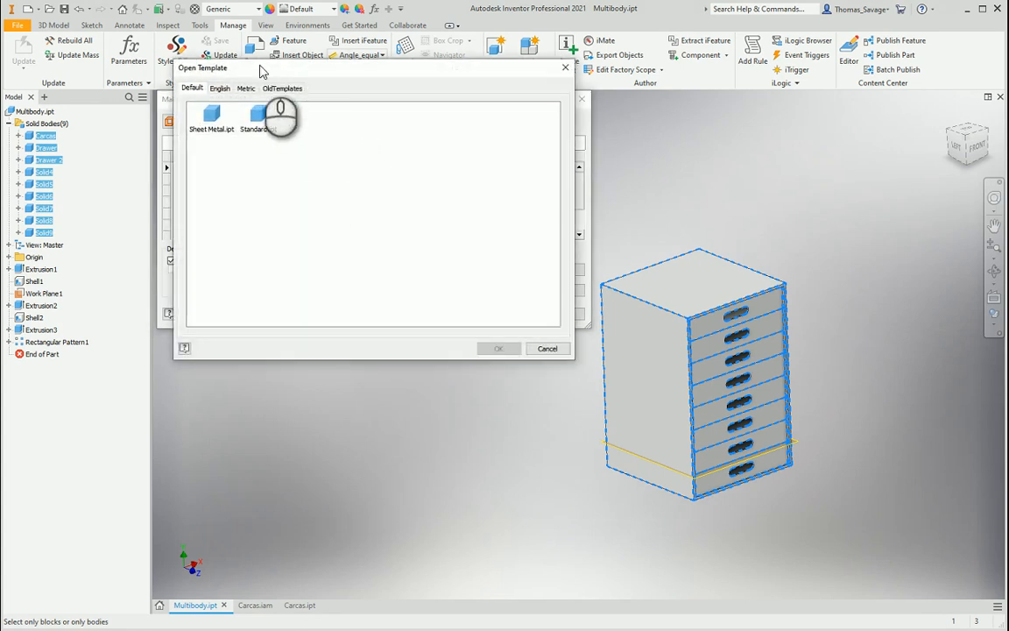
left_click(248, 89)
left_click(413, 115)
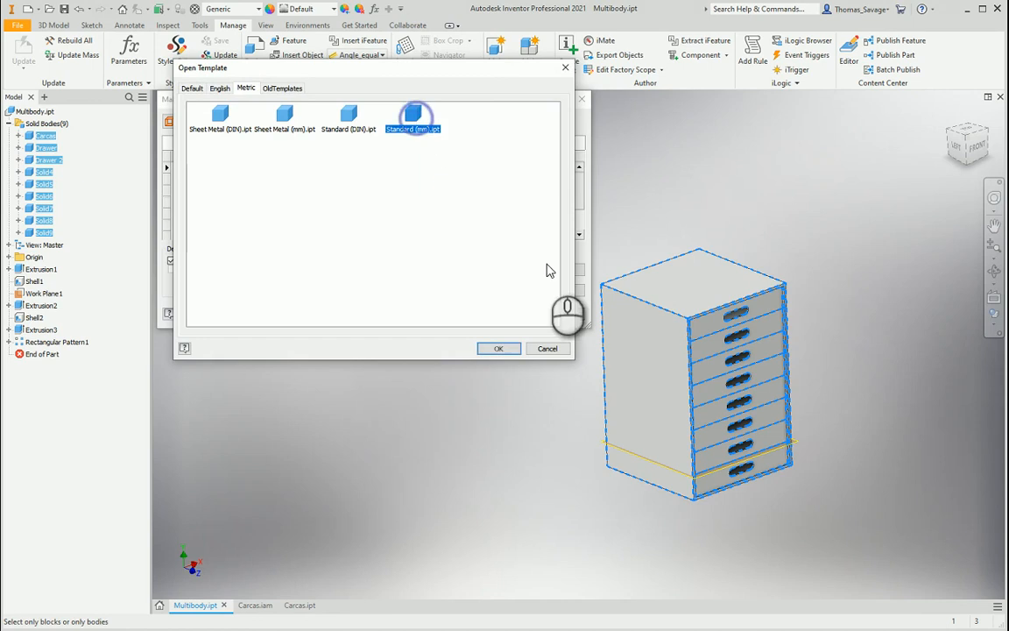
left_click(498, 349)
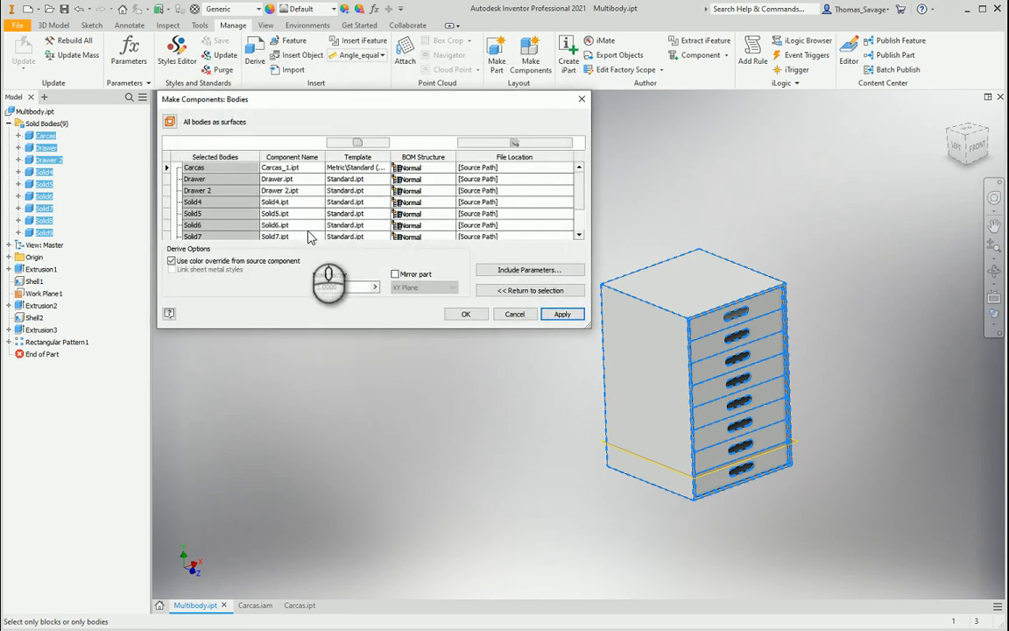
scroll(347, 184, "down", 2)
scroll(354, 190, "up", 2)
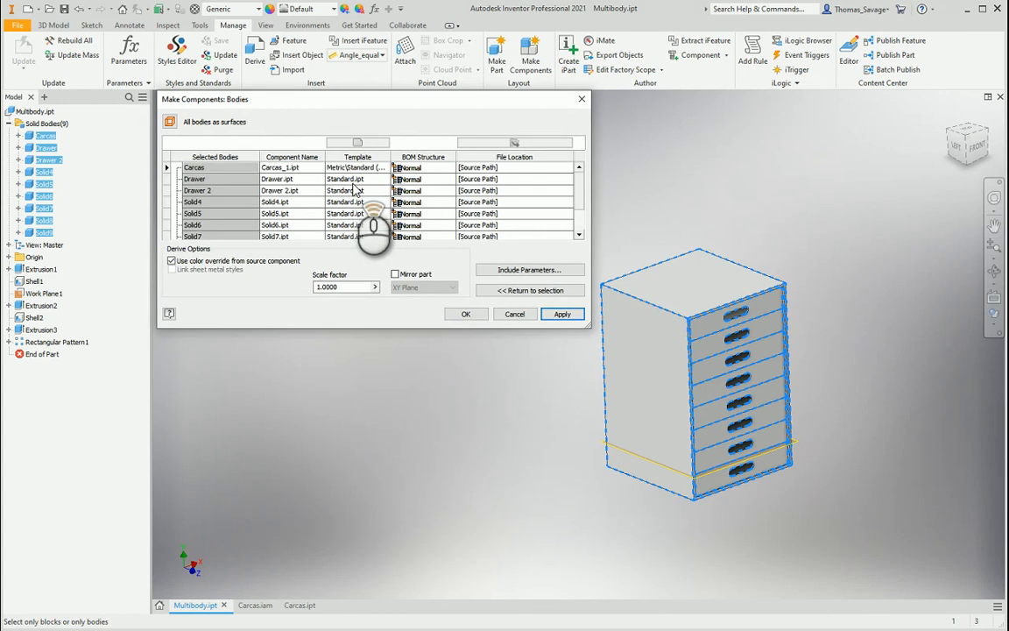
Include model parameters d0, d1 and d2 in the derived components and accept saving the base component.
left_click(509, 272)
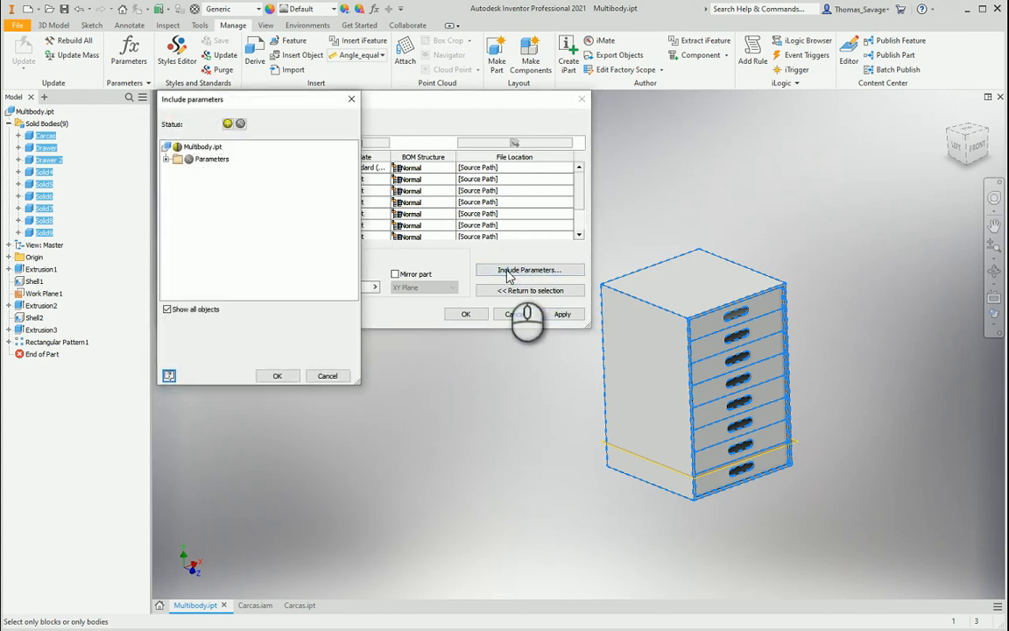
left_click(166, 159)
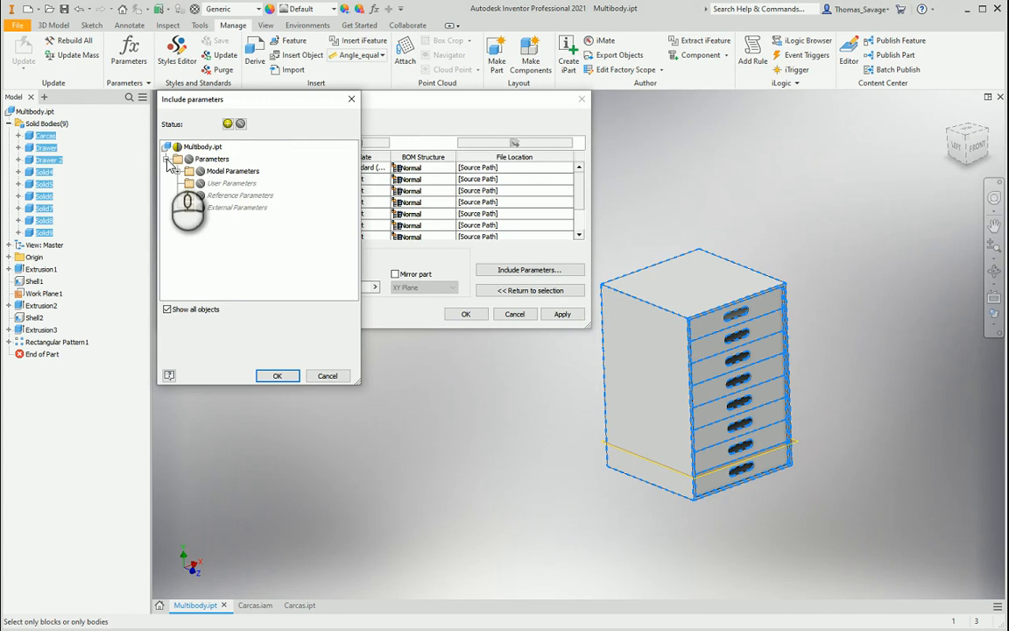
left_click(177, 172)
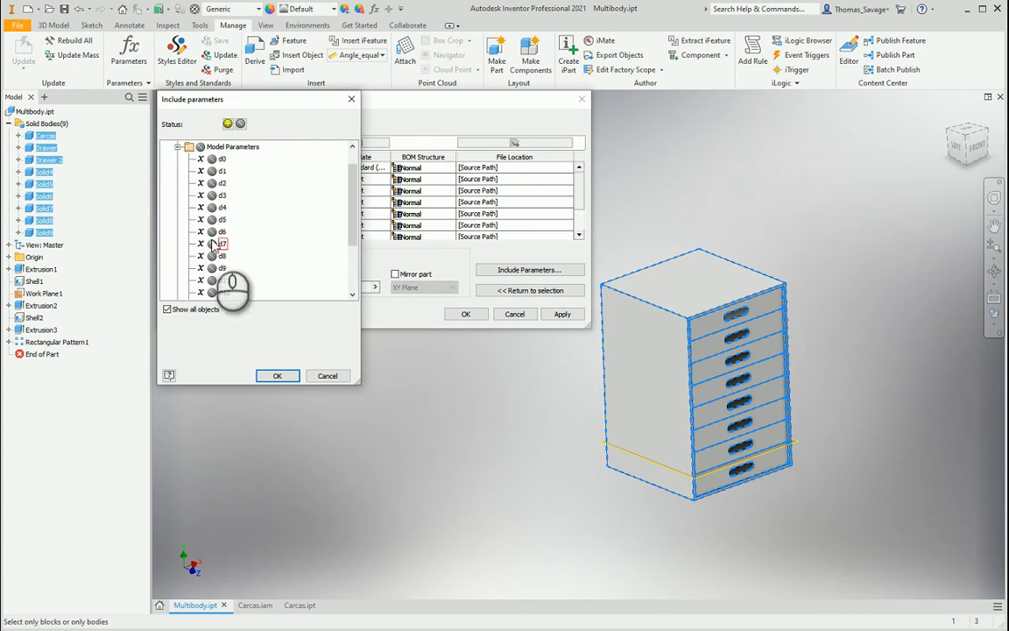
scroll(214, 263, "down", 3)
scroll(219, 272, "up", 4)
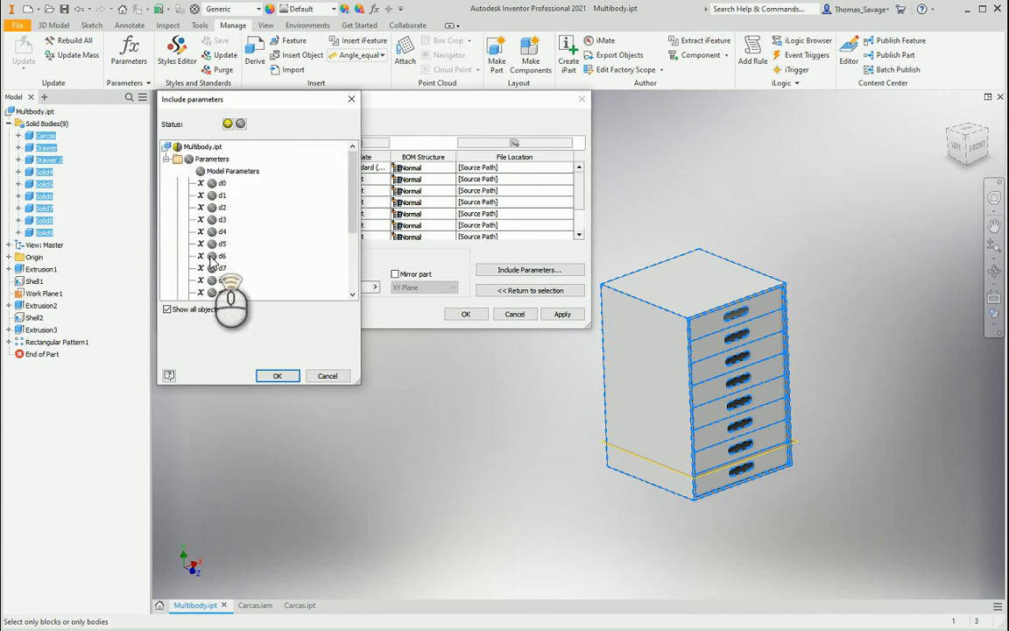
left_click(211, 183)
left_click(211, 208)
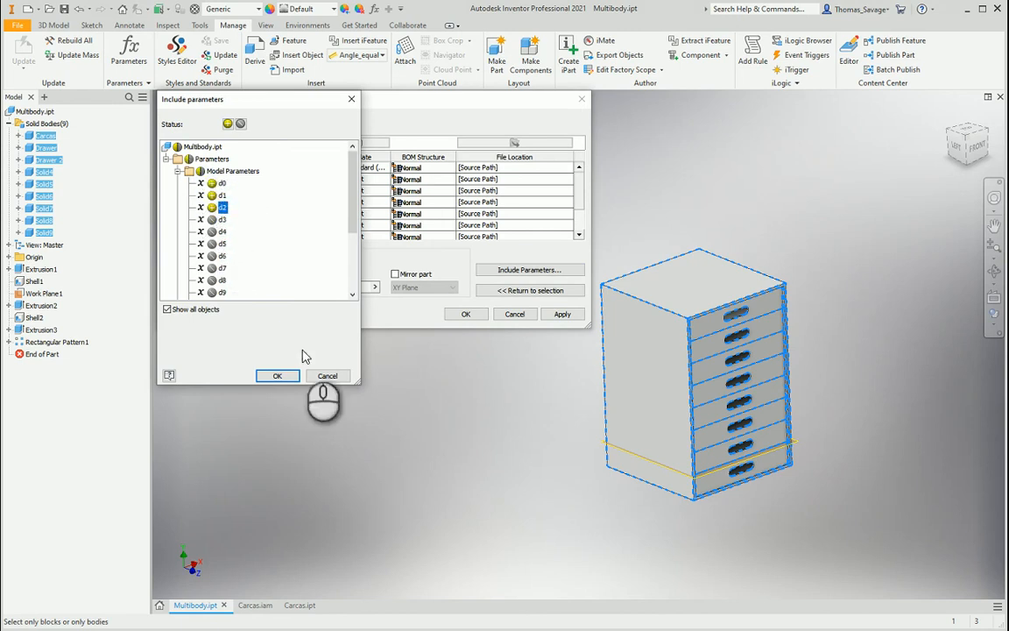
left_click(278, 377)
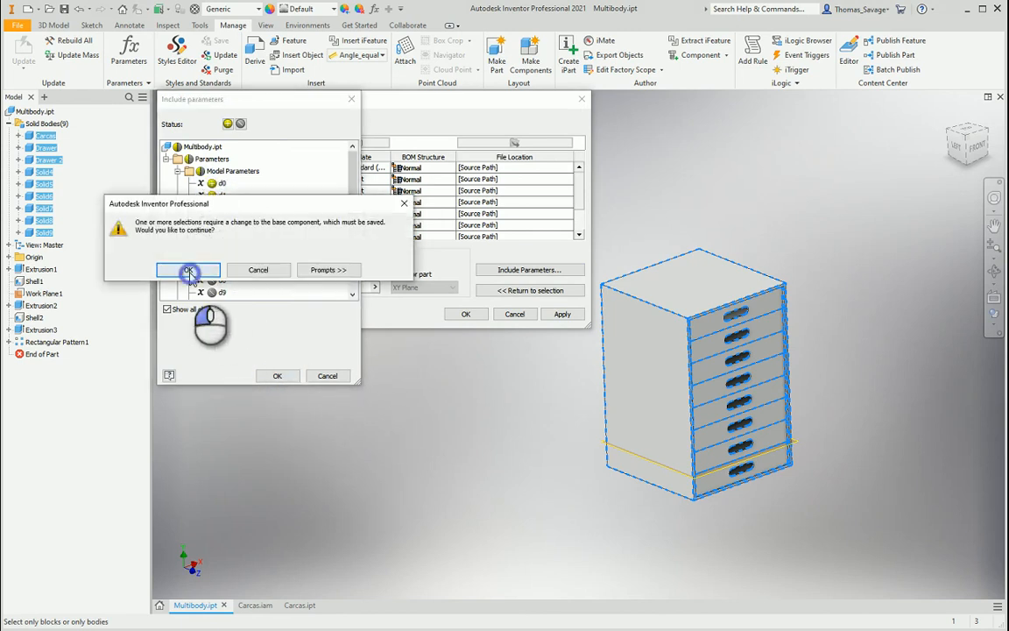
left_click(190, 270)
Generate the Multibody Test assembly with its components and set its visual style to Technical Illustration.
left_click(465, 314)
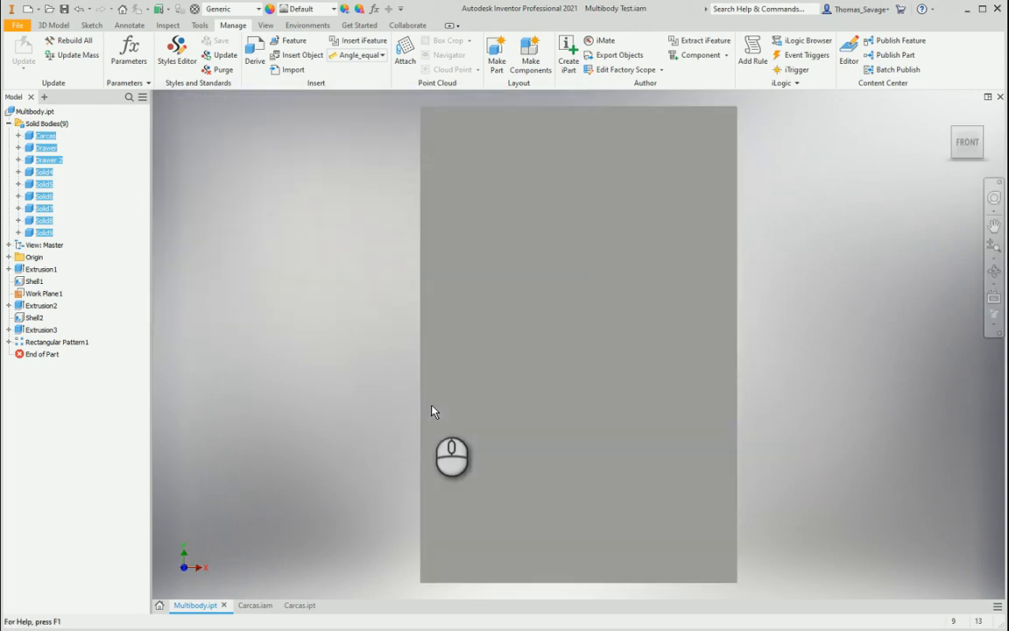
left_click(995, 324)
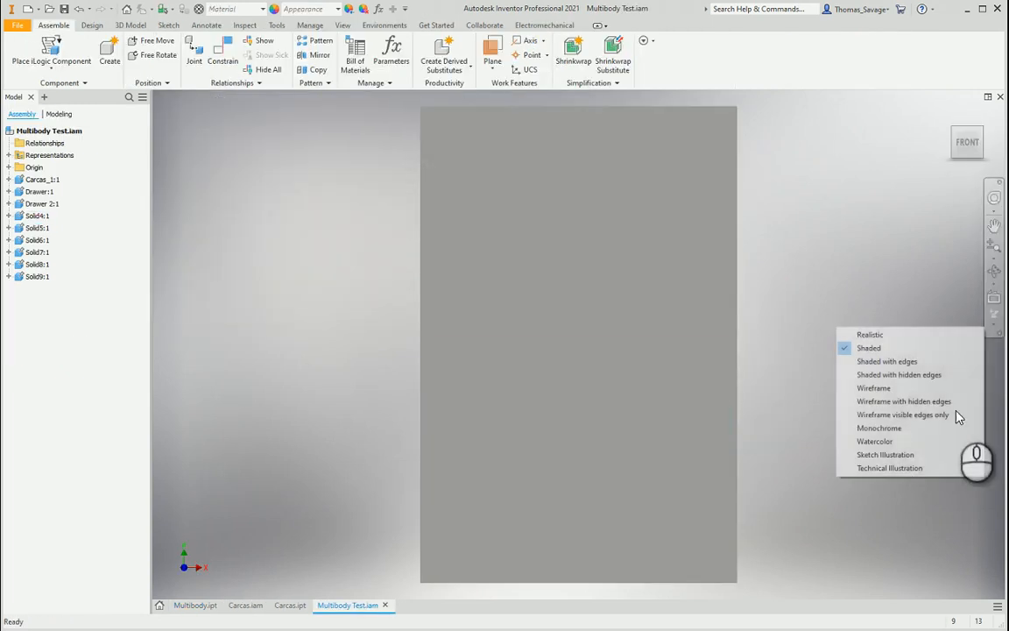
left_click(910, 473)
mouse_move(505, 286)
middle_mouse_down("shift")
mouse_move(536, 289)
mouse_move(552, 304)
mouse_move(499, 288)
middle_mouse_up("shift")
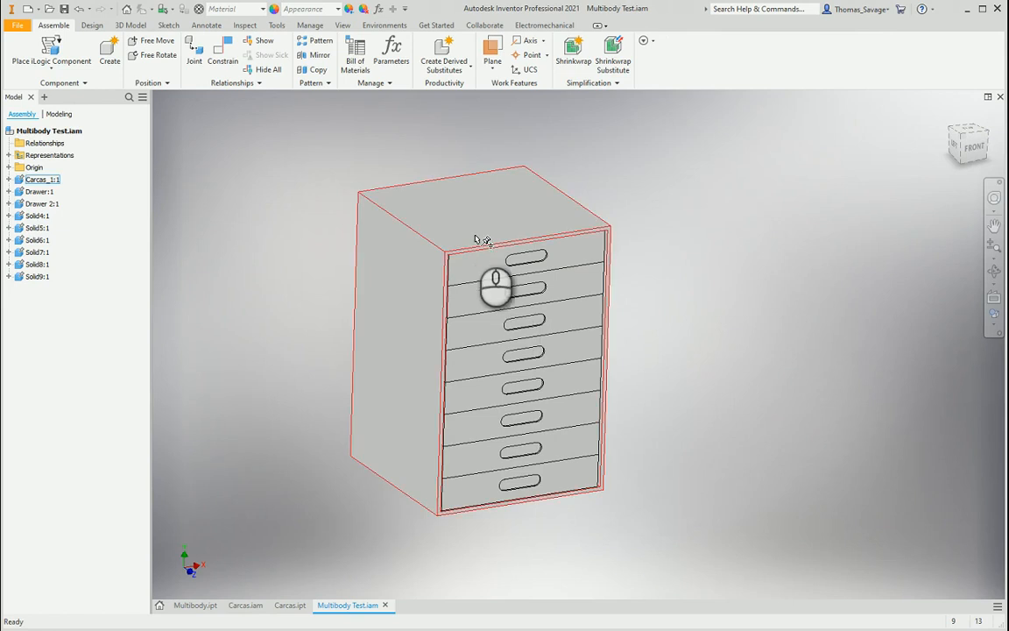
Open the bottom drawer component from the assembly as its own part and inspect it.
right_click(487, 496)
left_click(487, 461)
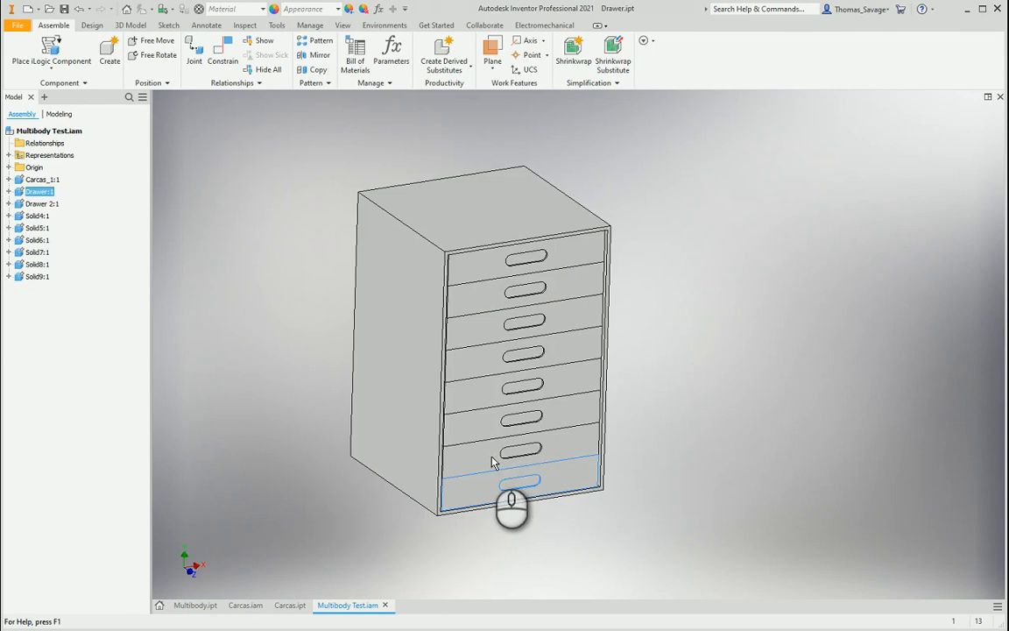
middle_click_drag(474, 462, 579, 385)
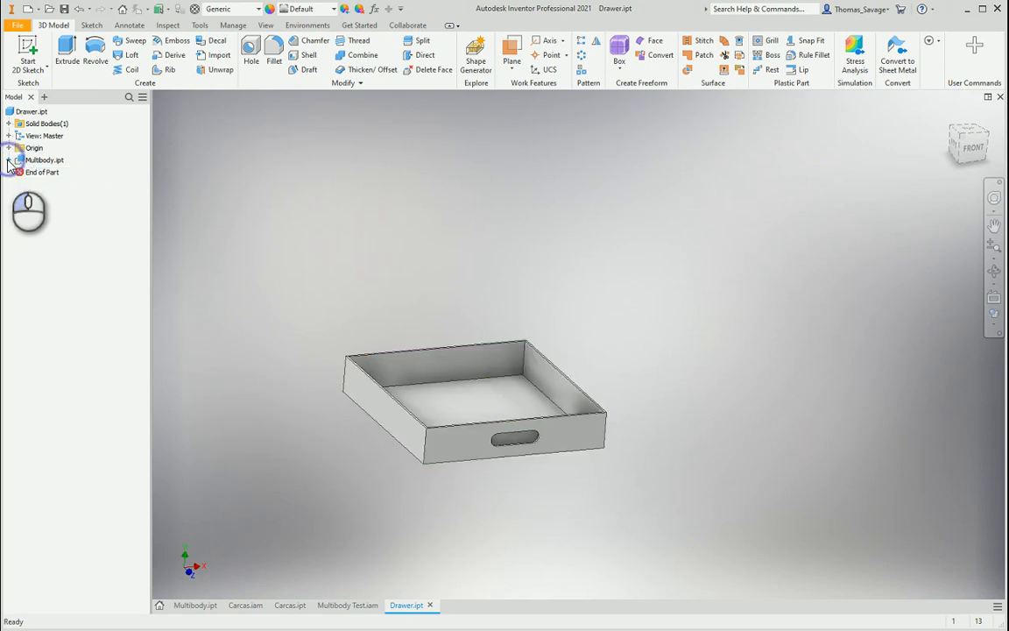
Return to the Multibody part, examine the exported model parameters in Make Part, and close it without creating a part.
left_click(197, 605)
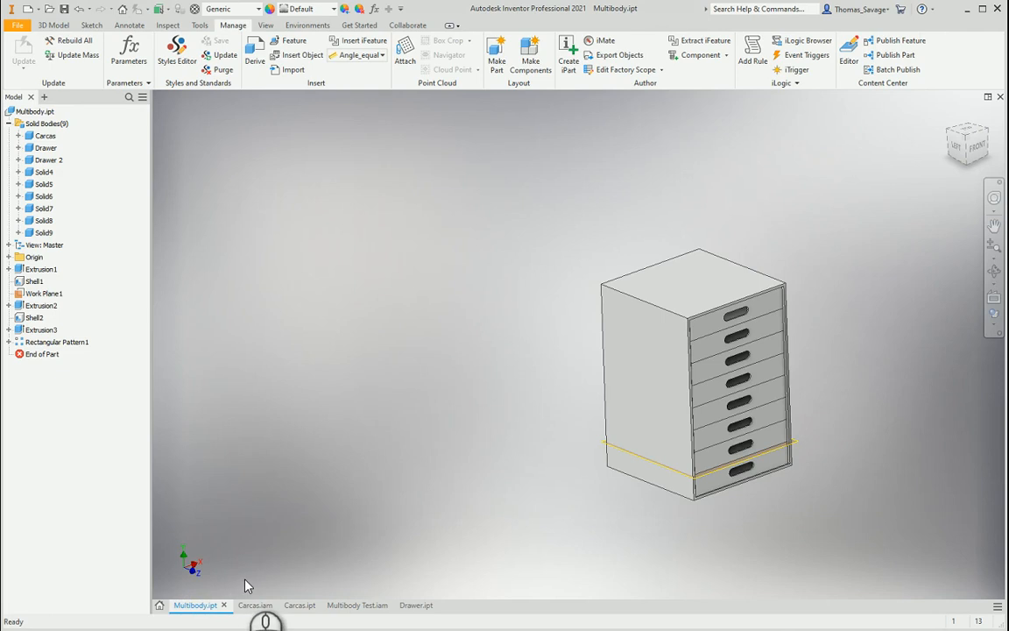
left_click(14, 272)
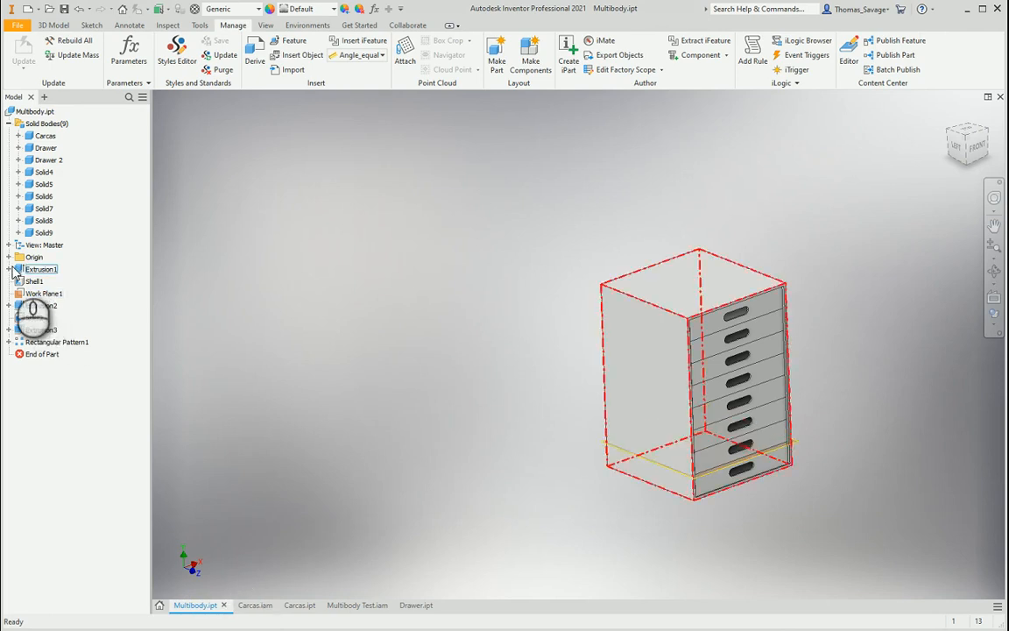
left_click(545, 158)
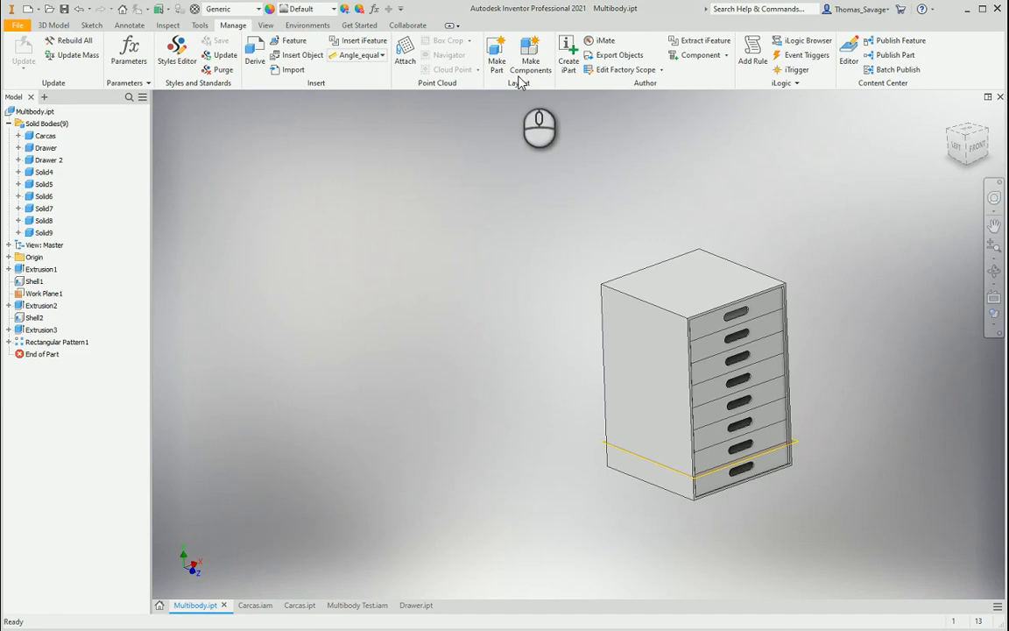
left_click(496, 55)
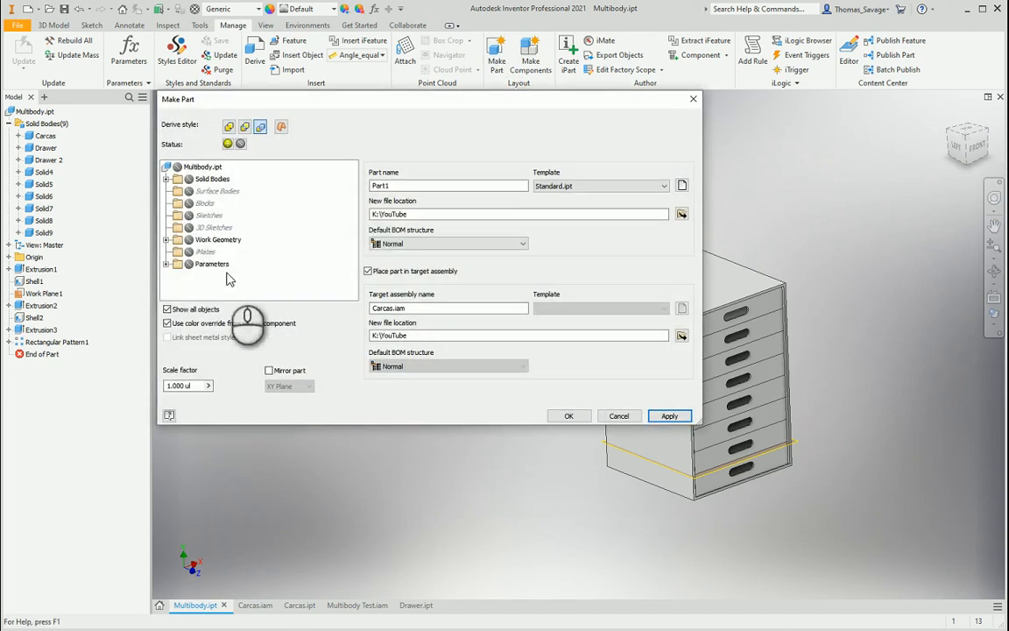
left_click(165, 264)
left_click(178, 252)
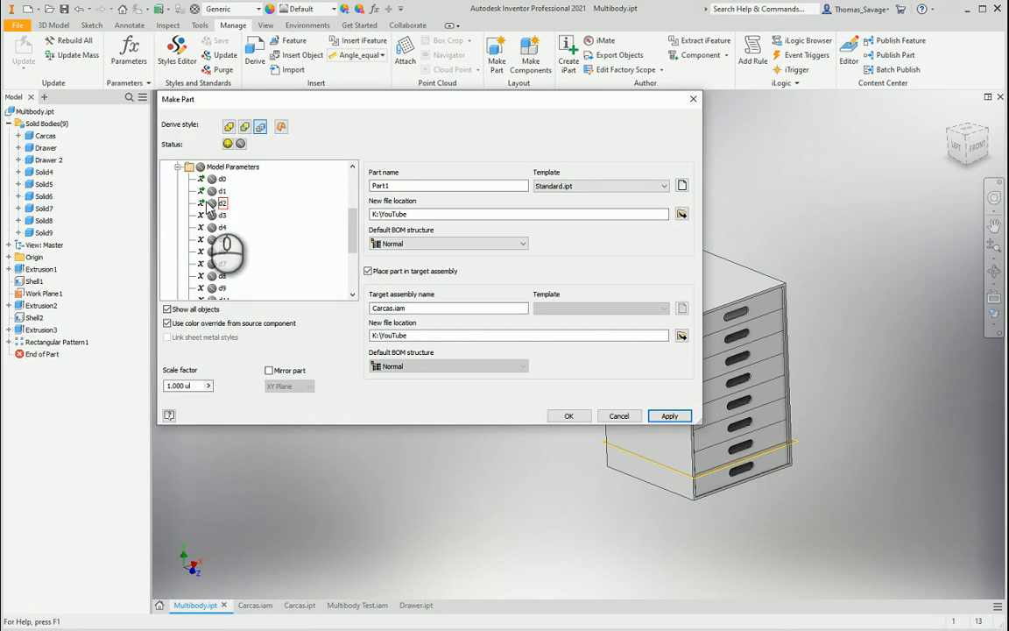
left_click(692, 100)
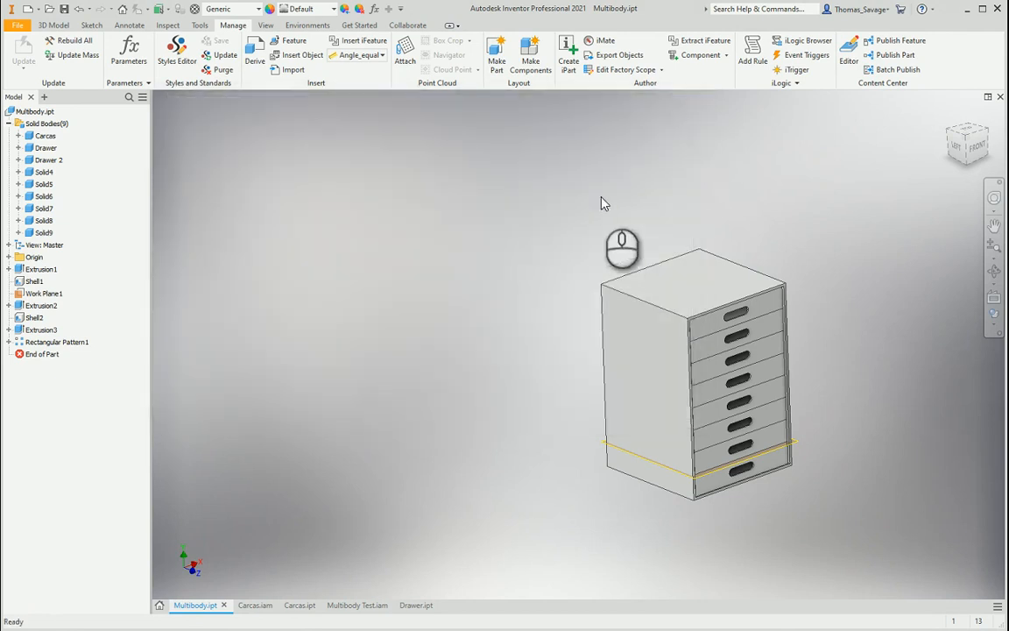
Edit the base sketch of Extrusion1 in the Multibody part, setting the cabinet's height dimension to 1500 mm + 182.5, and finish the sketch.
left_click(8, 269)
double_click(36, 281)
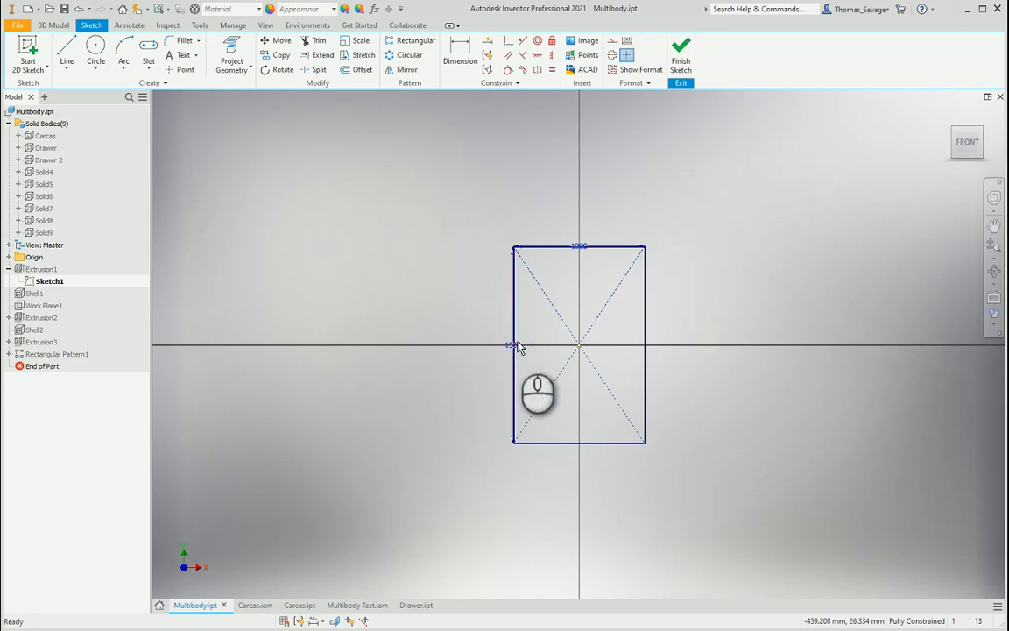
left_click_drag(514, 345, 473, 351)
double_click(473, 352)
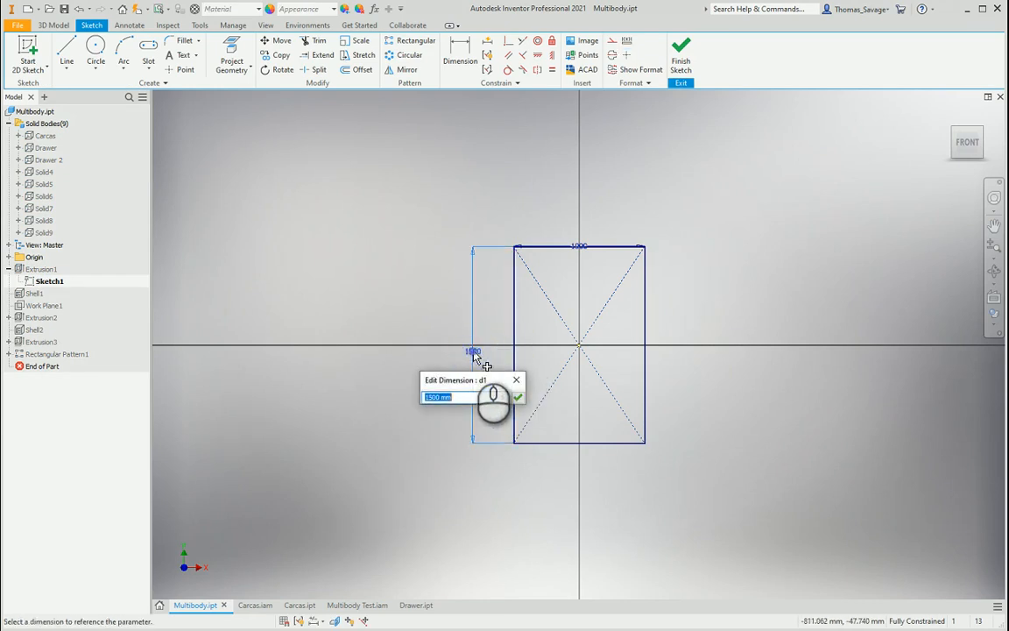
left_click(462, 397)
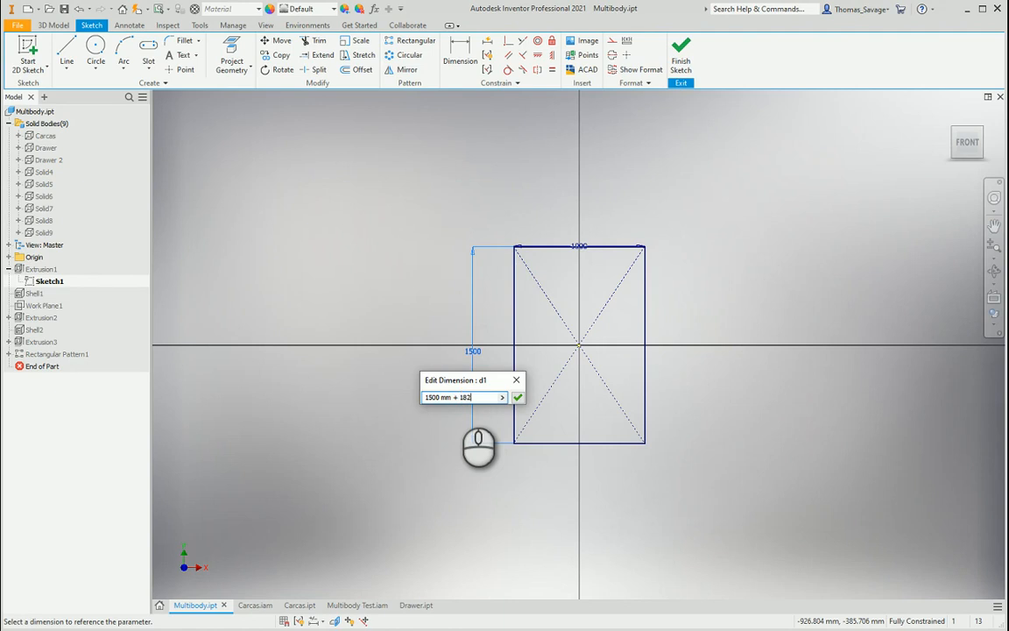
type("+ 182.5")
key("Return")
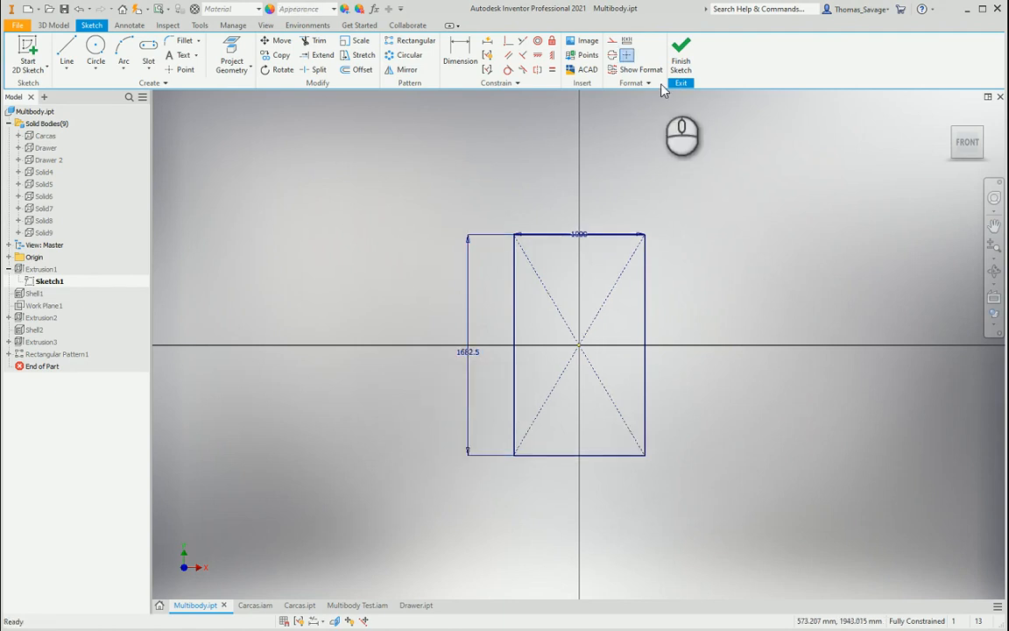
left_click(681, 56)
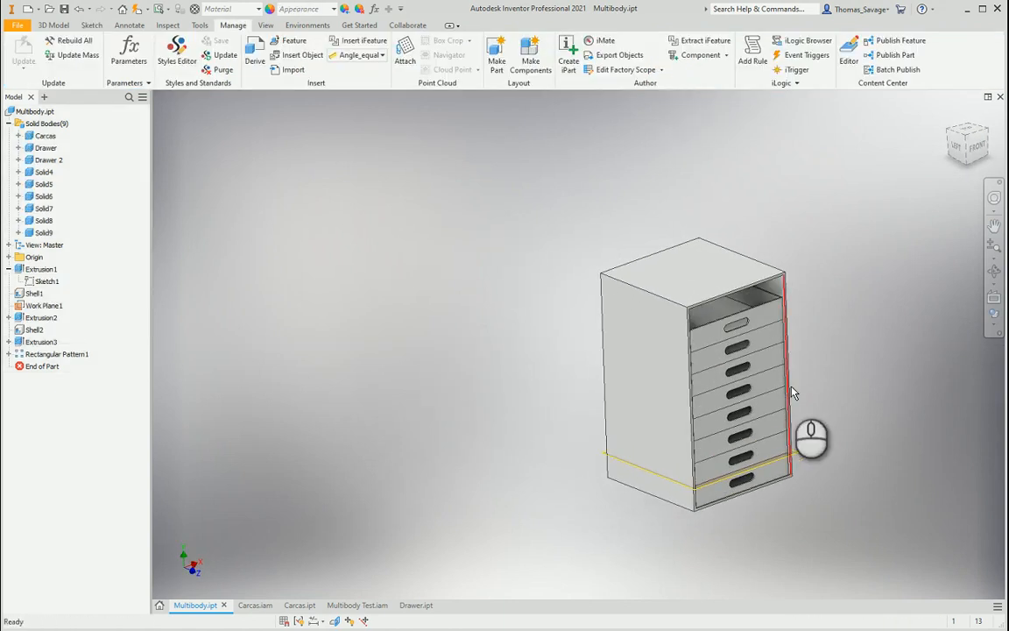
middle_click_drag(788, 388, 662, 350)
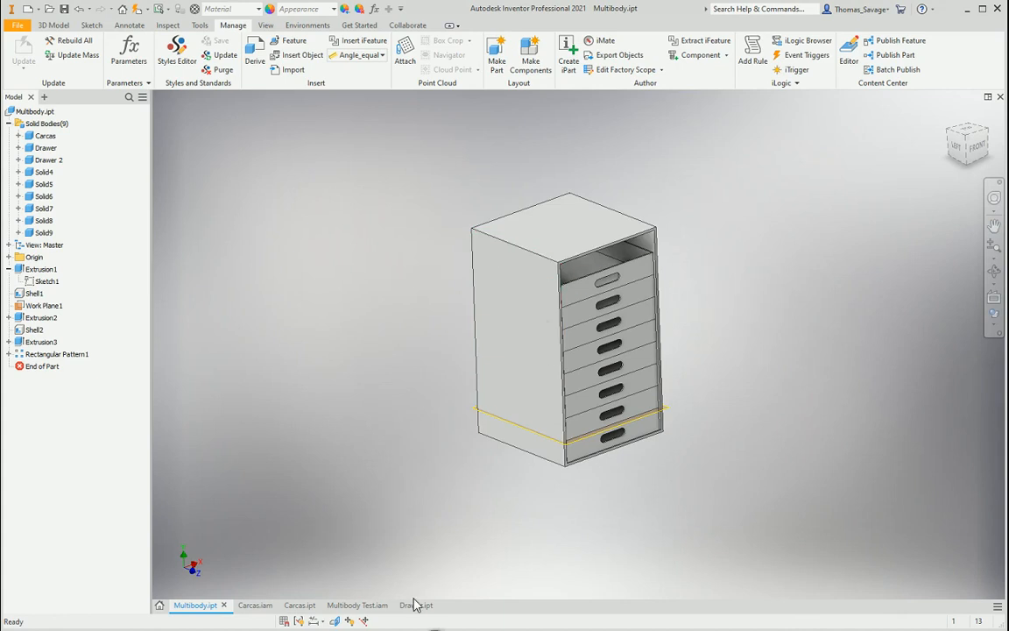
Update the Multibody Test assembly to the changed cabinet height and view it from the front.
left_click(254, 605)
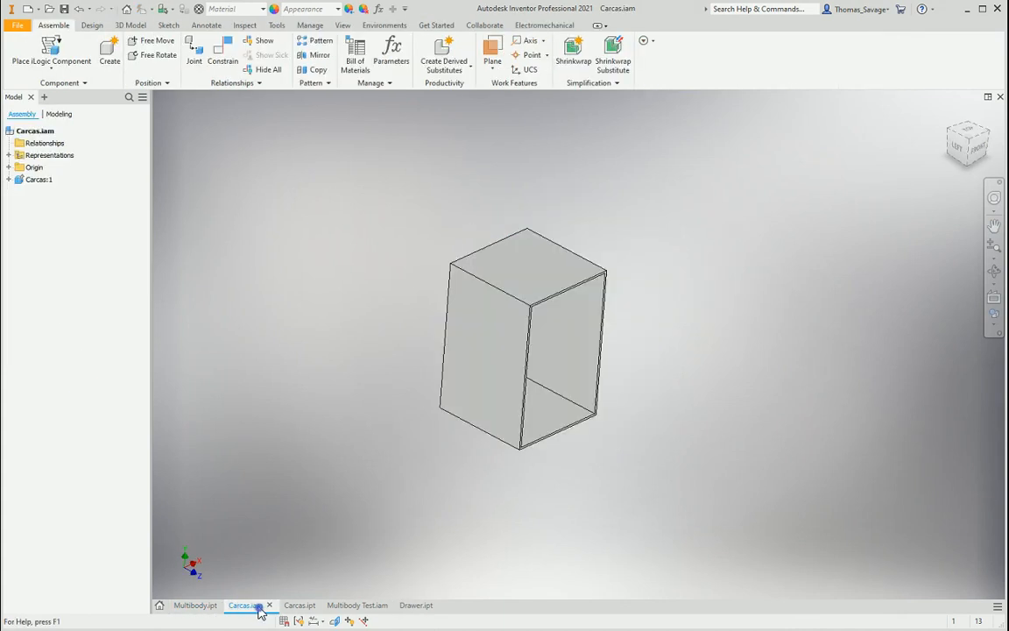
left_click(346, 607)
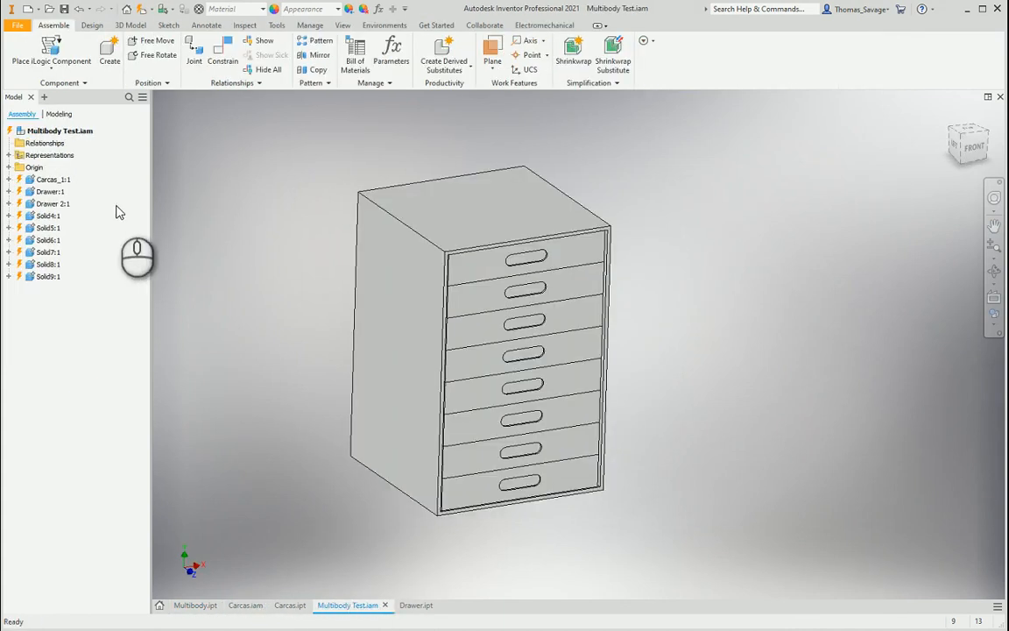
left_click(140, 9)
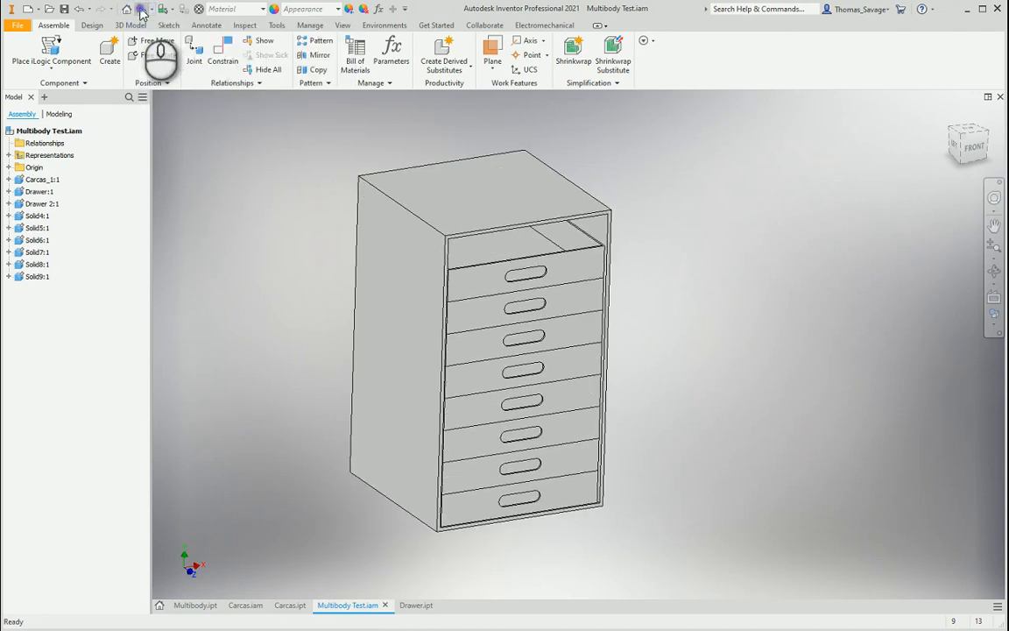
left_click(995, 147)
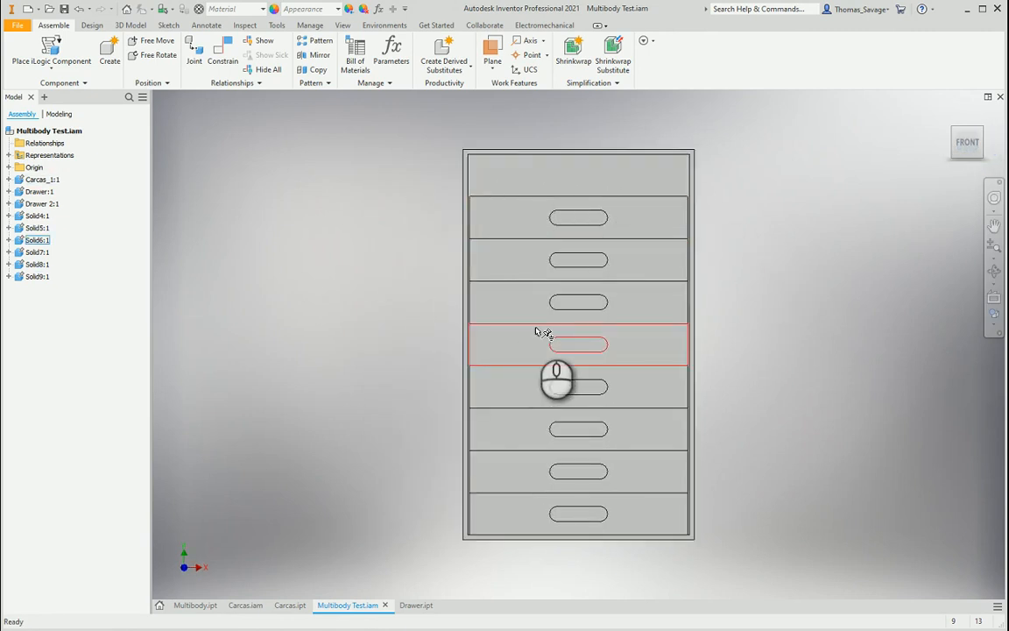
Set the drawer pattern's count to 9 in the Multibody part and save the part.
left_click(188, 606)
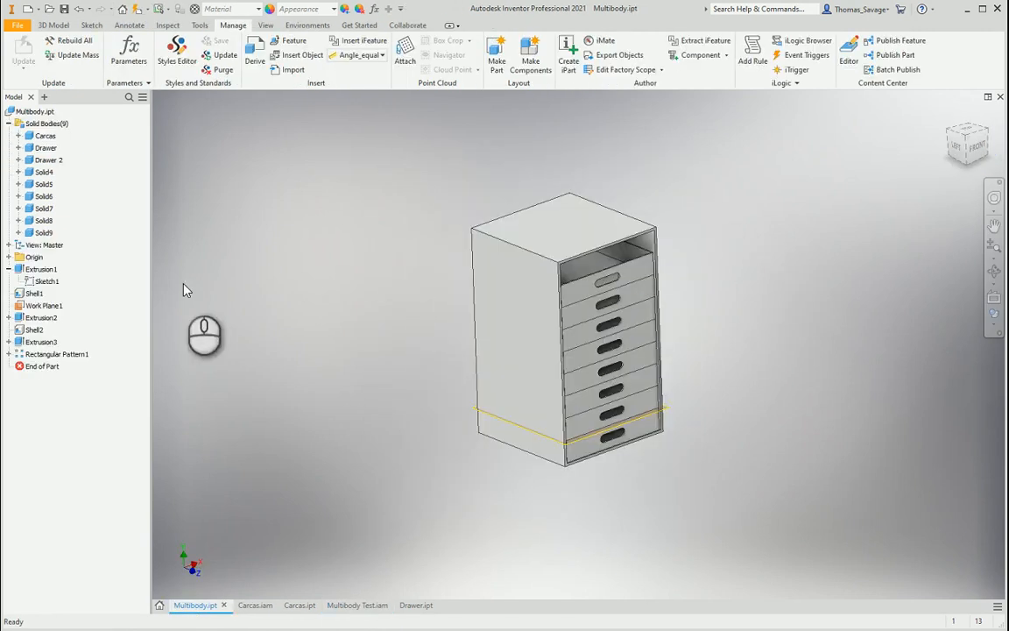
double_click(57, 354)
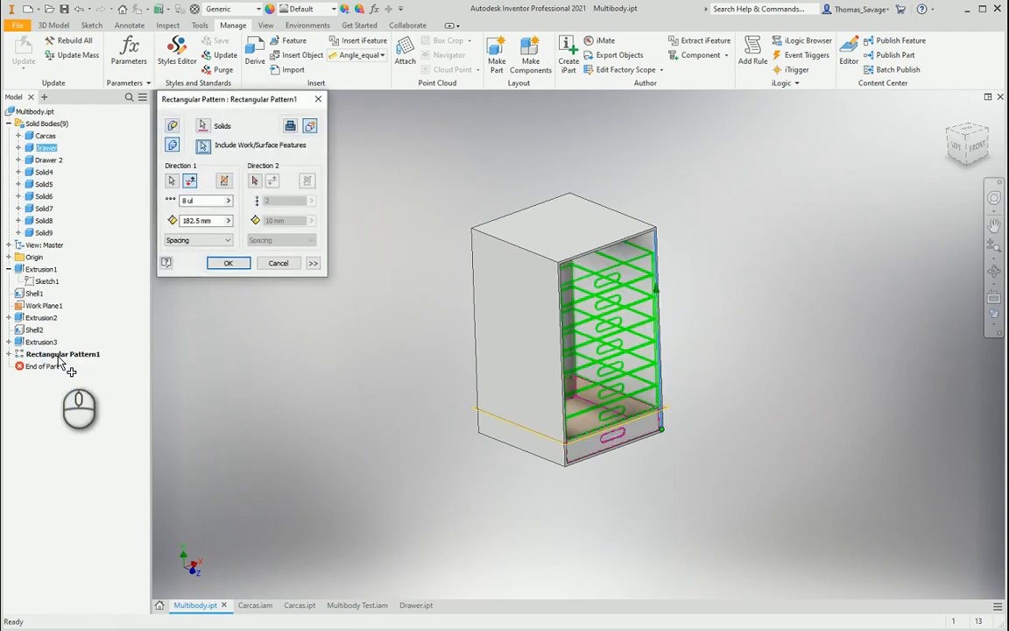
left_click(196, 201)
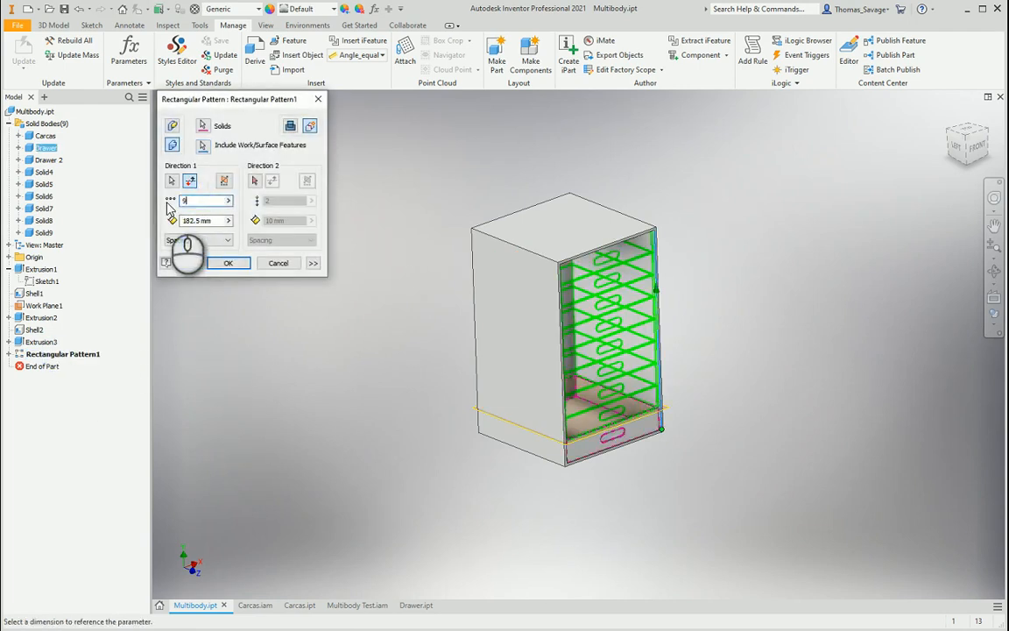
key("Return")
left_click(67, 9)
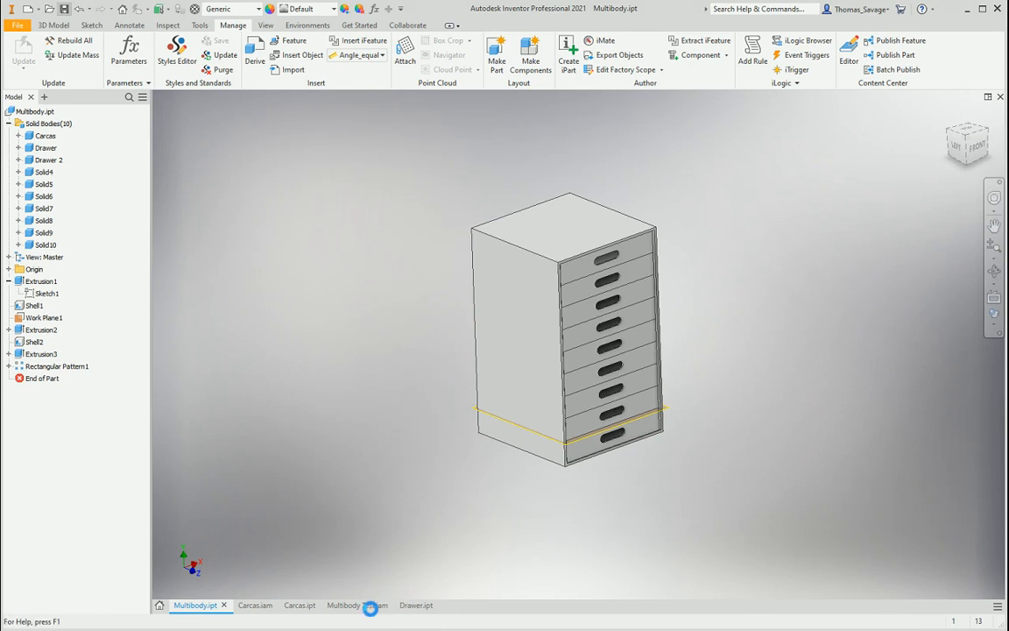
Switch to the Multibody Test assembly and inspect its drawers and the space above them.
left_click(369, 607)
middle_click_drag(453, 462, 519, 454, "shift")
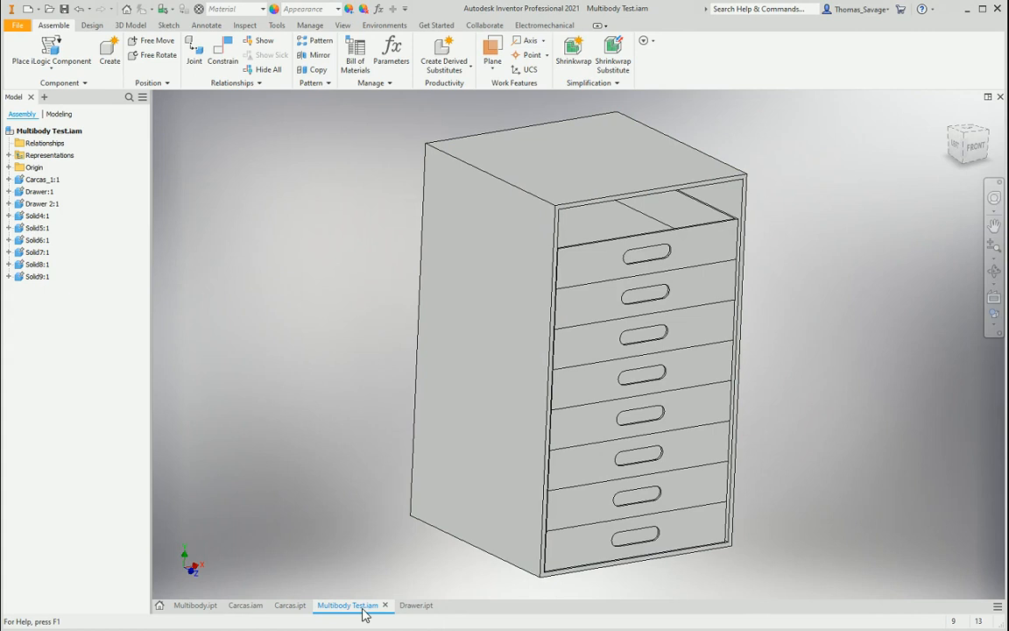
middle_click_drag(742, 202, 723, 212)
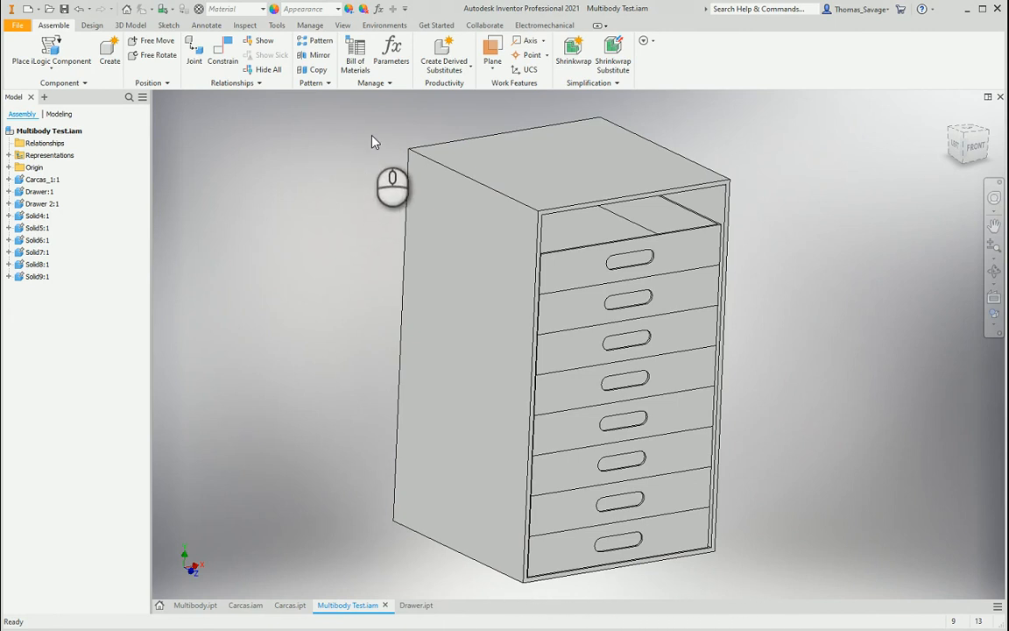
middle_click_drag(638, 285, 610, 273)
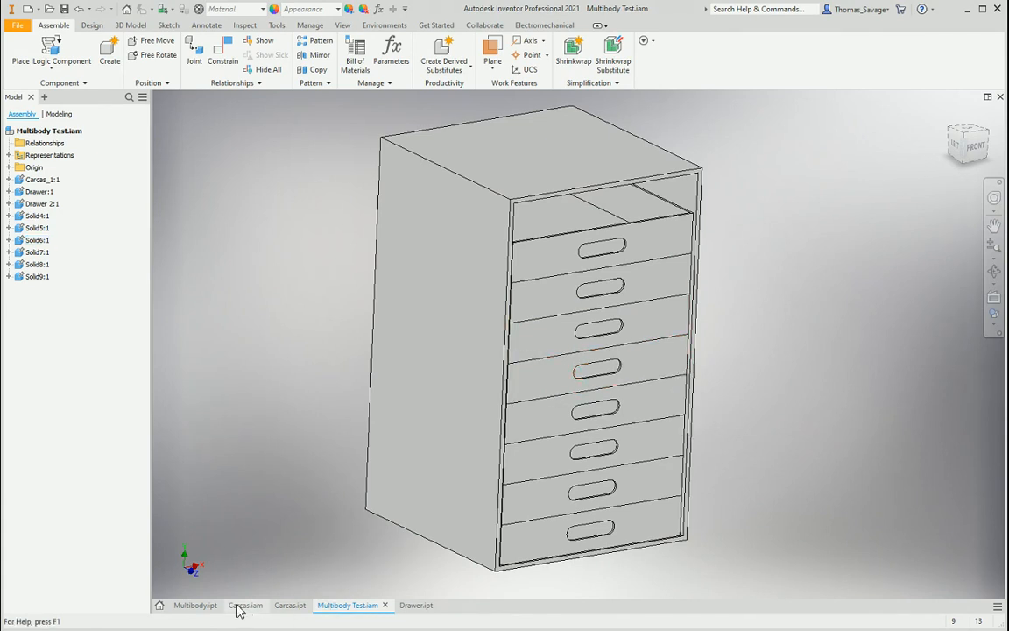
Start Make Part from the Multibody part and include the Drawer 2 solid body.
left_click(194, 606)
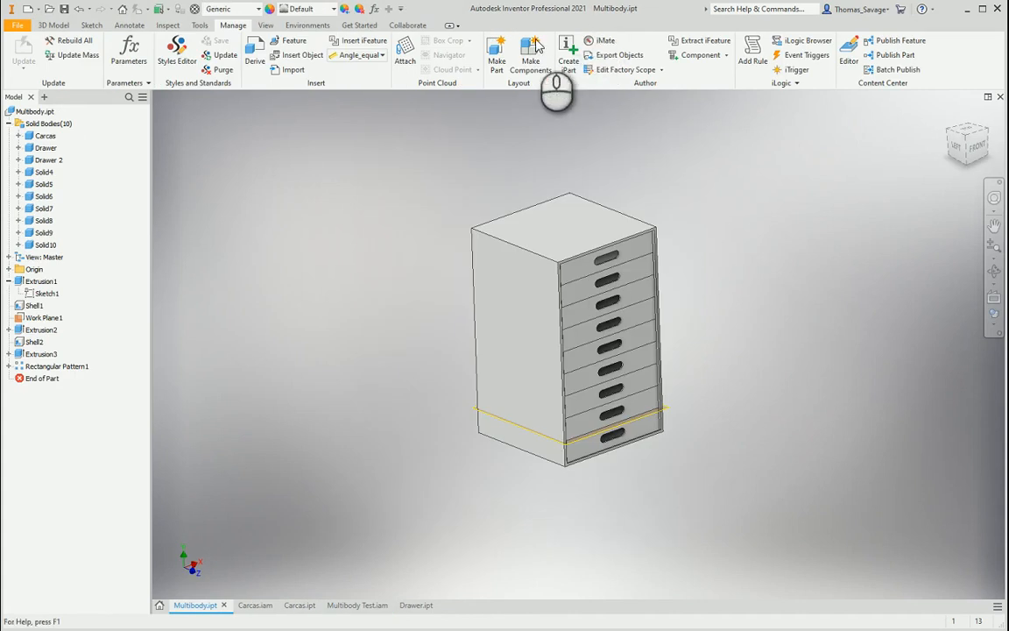
left_click(499, 58)
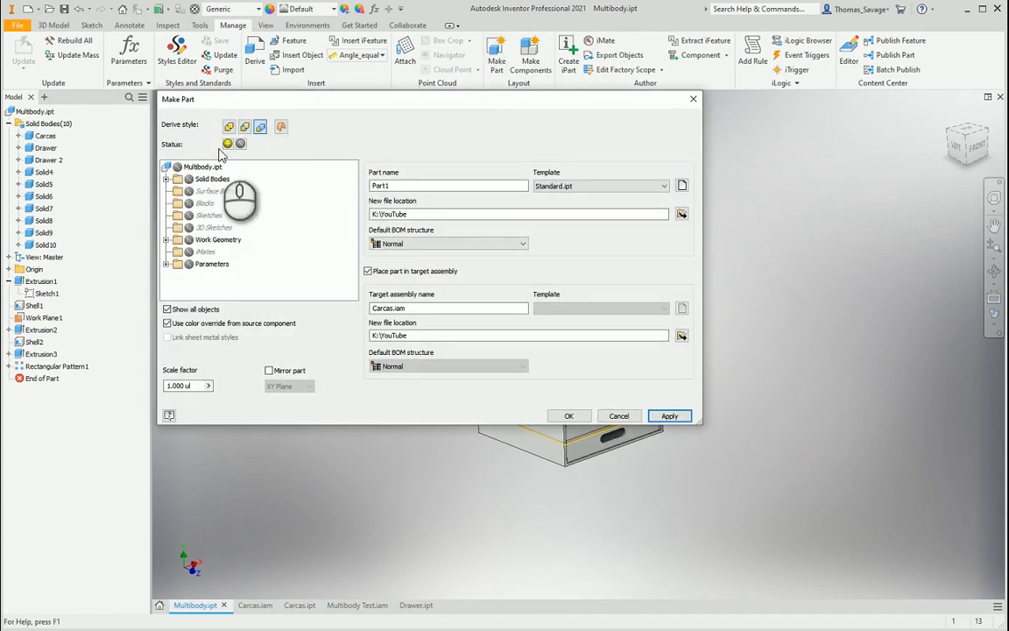
left_click(170, 184)
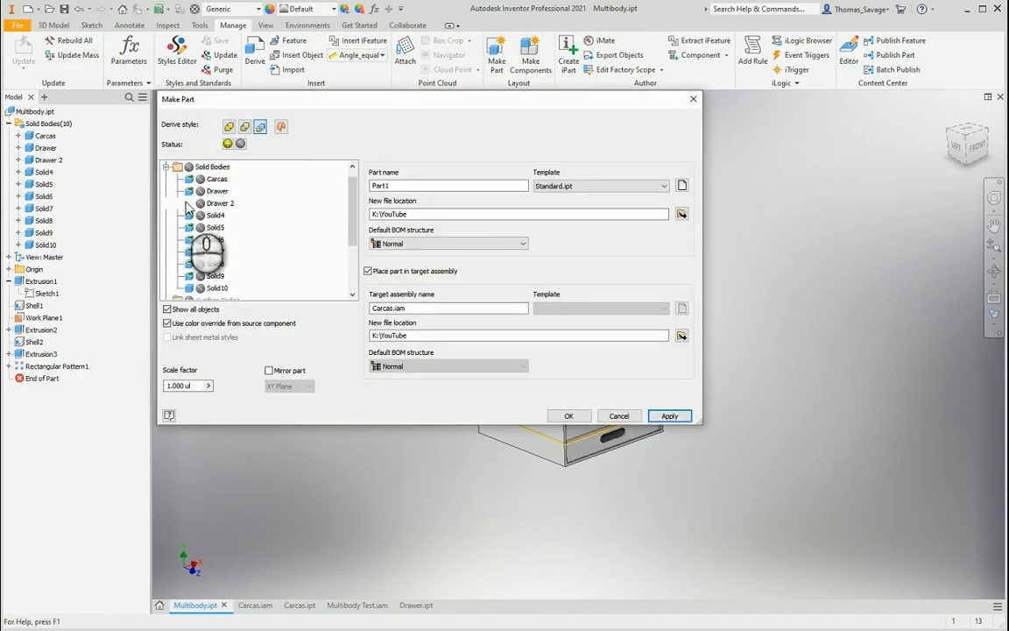
left_click(201, 202)
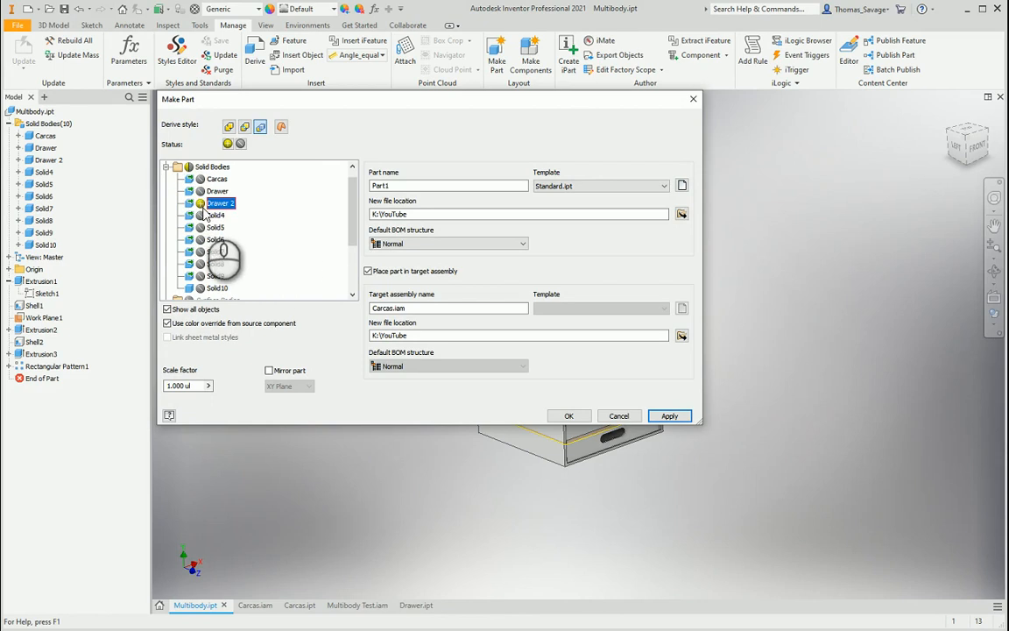
Include model parameters d0, d1 and d2 in the derived part.
scroll(202, 214, "down", 3)
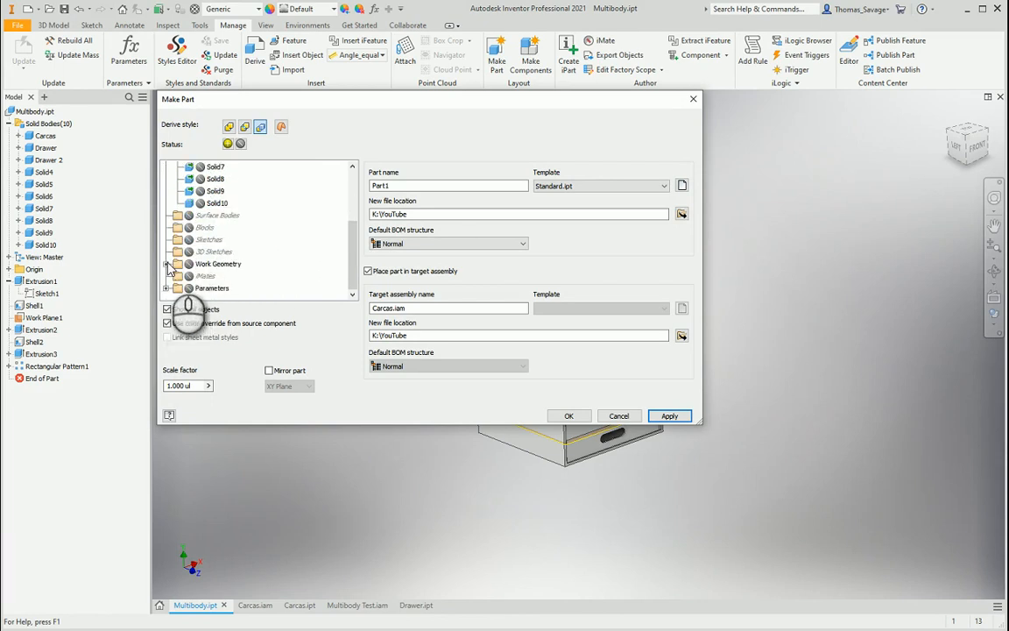
left_click(166, 288)
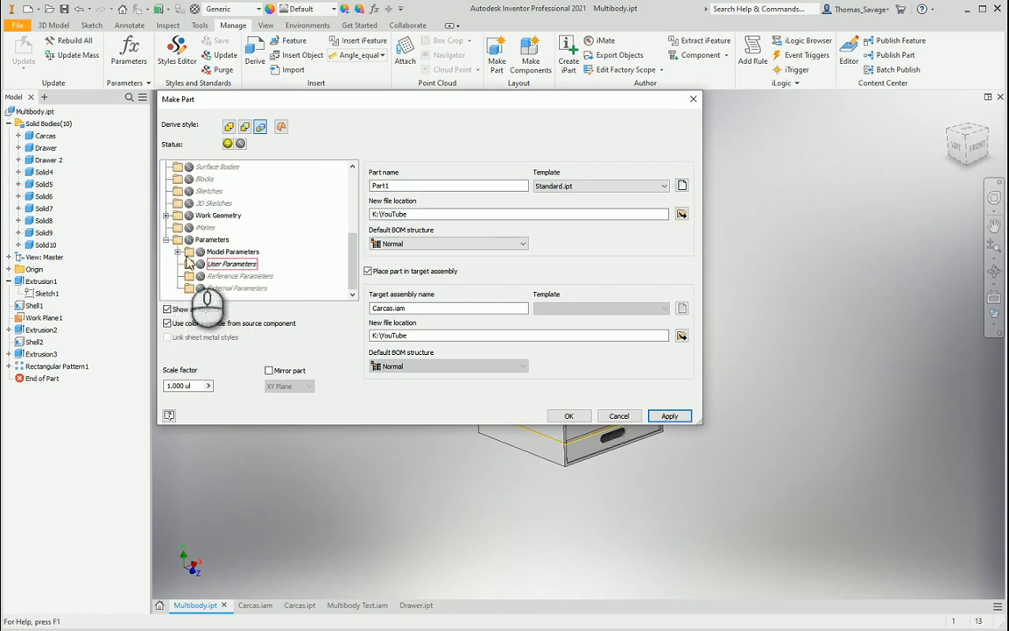
left_click(178, 252)
left_click(212, 180)
left_click(212, 193)
left_click(213, 205)
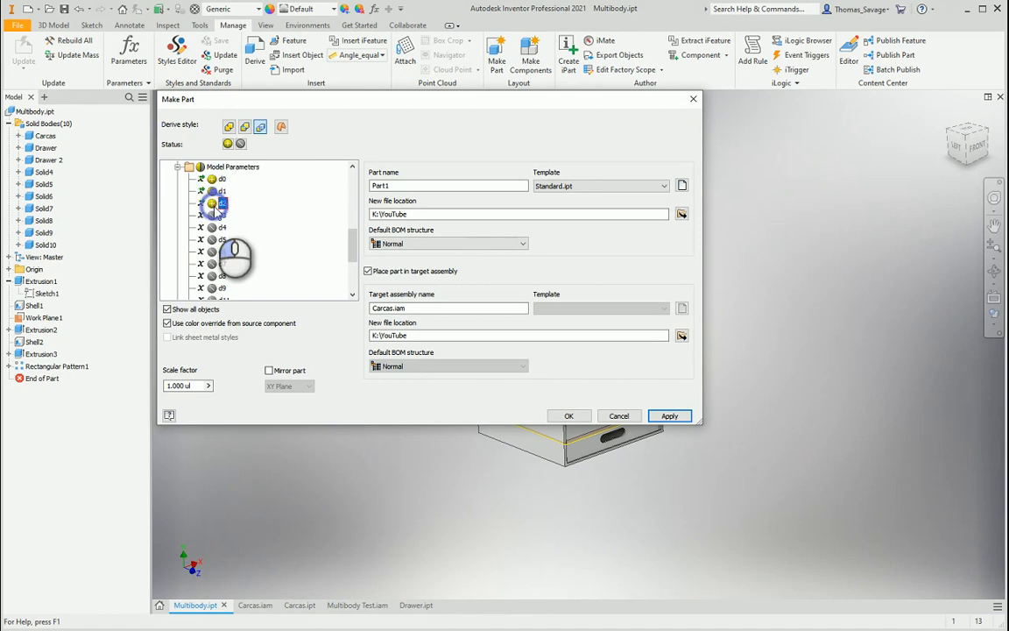
Name the derived part Drawer2.
double_click(400, 185)
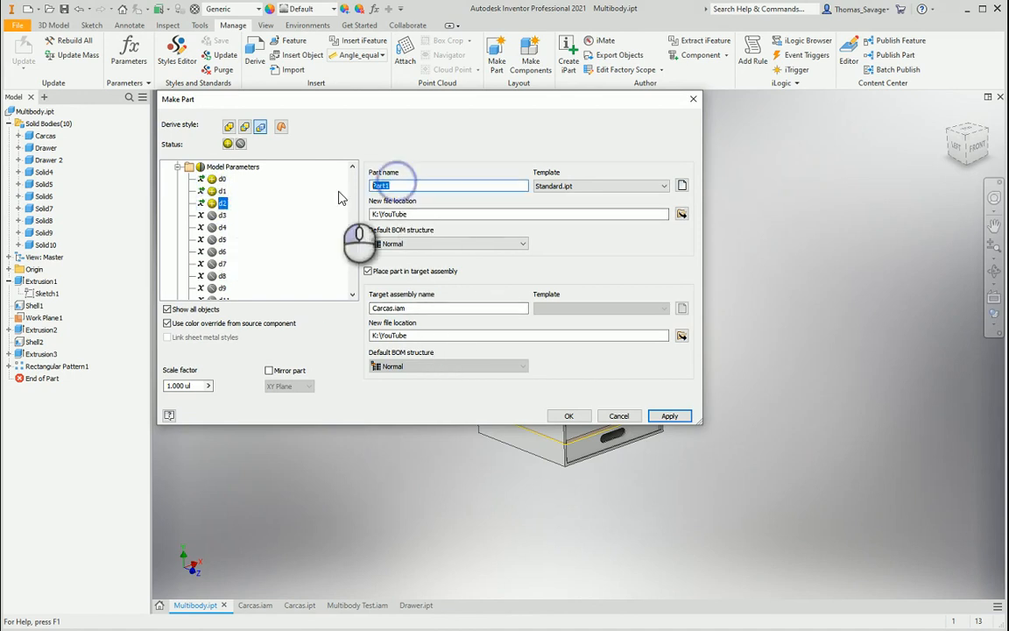
type("Drawe")
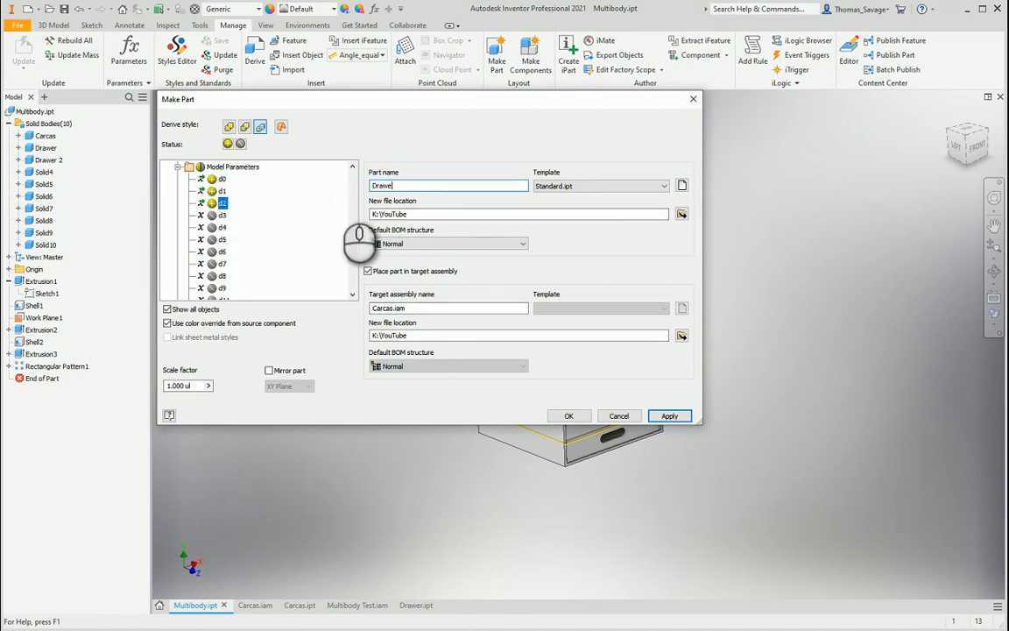
type("r 2")
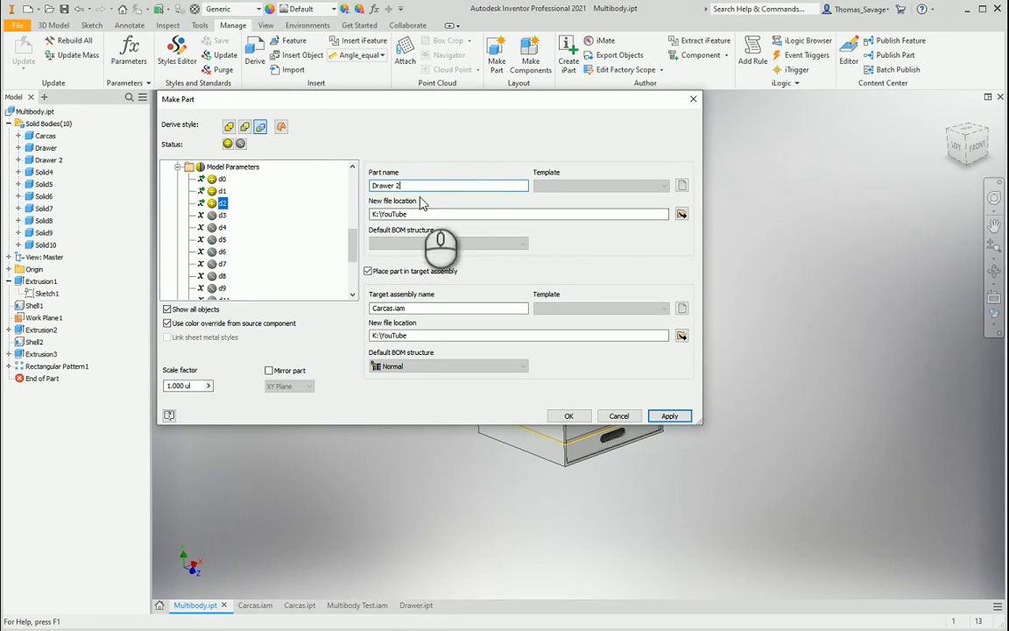
left_click(411, 186)
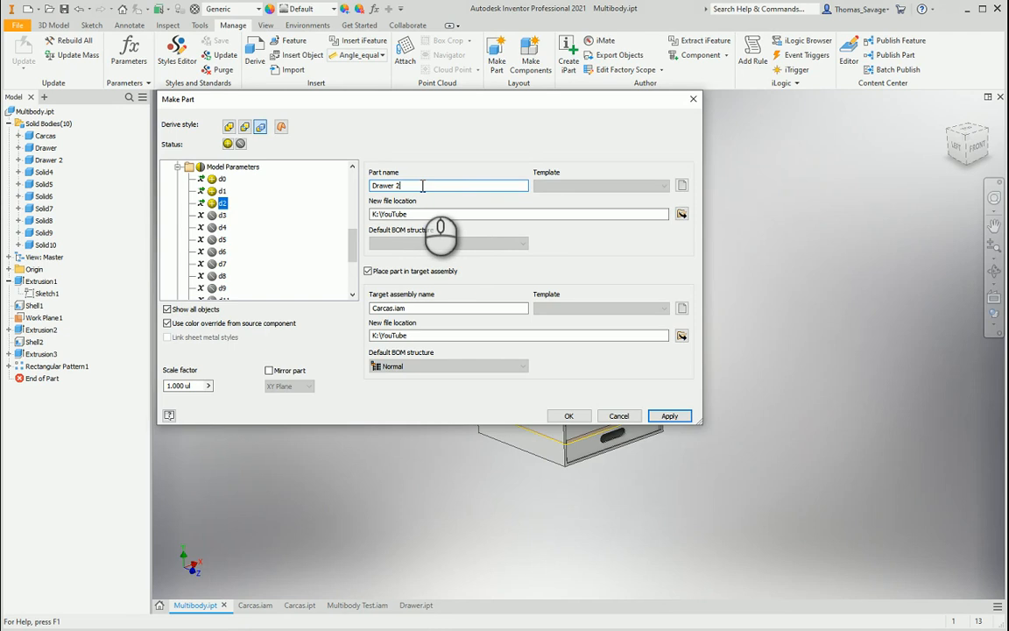
type("2")
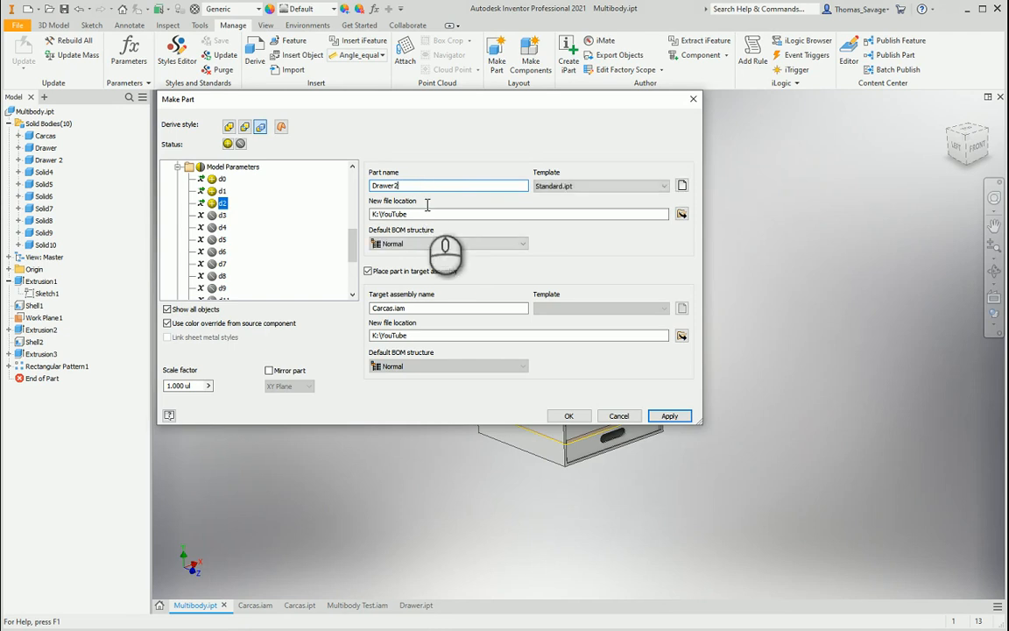
Set the target assembly name to Drawer2 and create the derived part with its assembly.
double_click(448, 309)
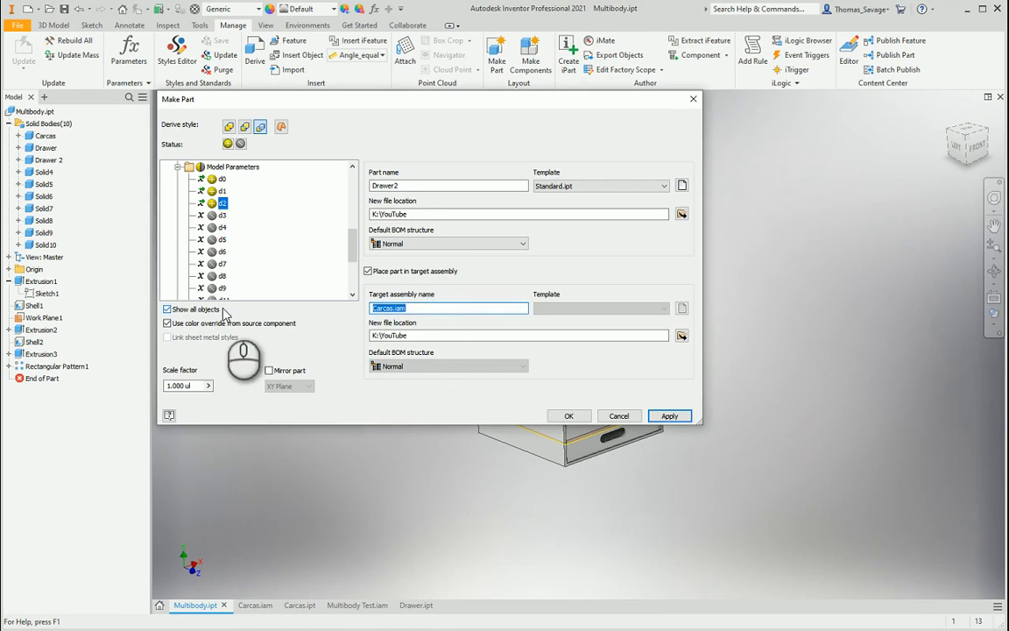
type("Drawer2")
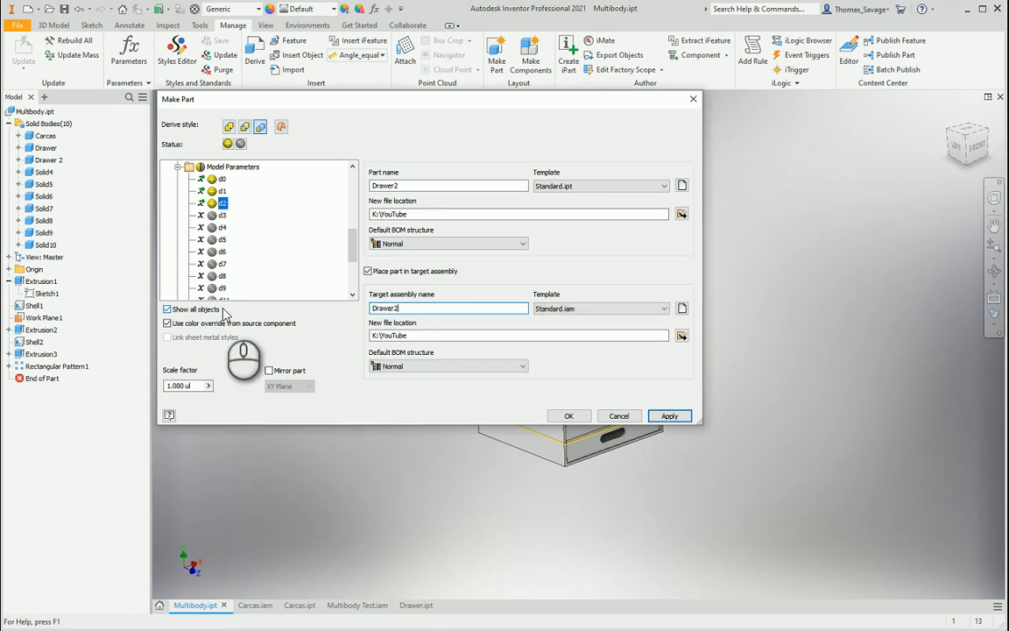
left_click(569, 416)
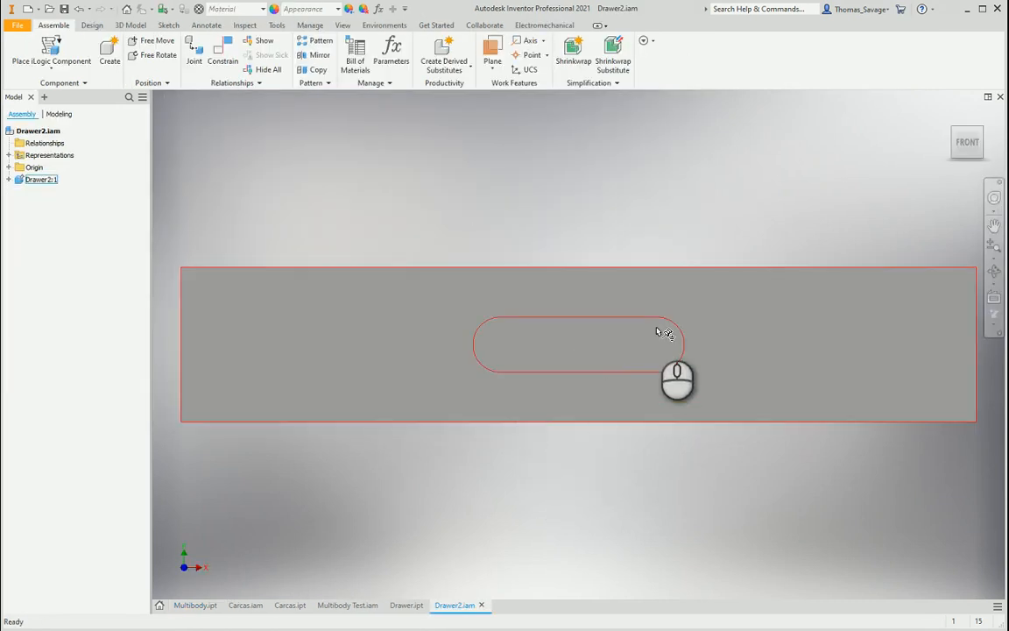
Display the Drawer2 assembly in the Technical Illustration visual style.
left_click(994, 313)
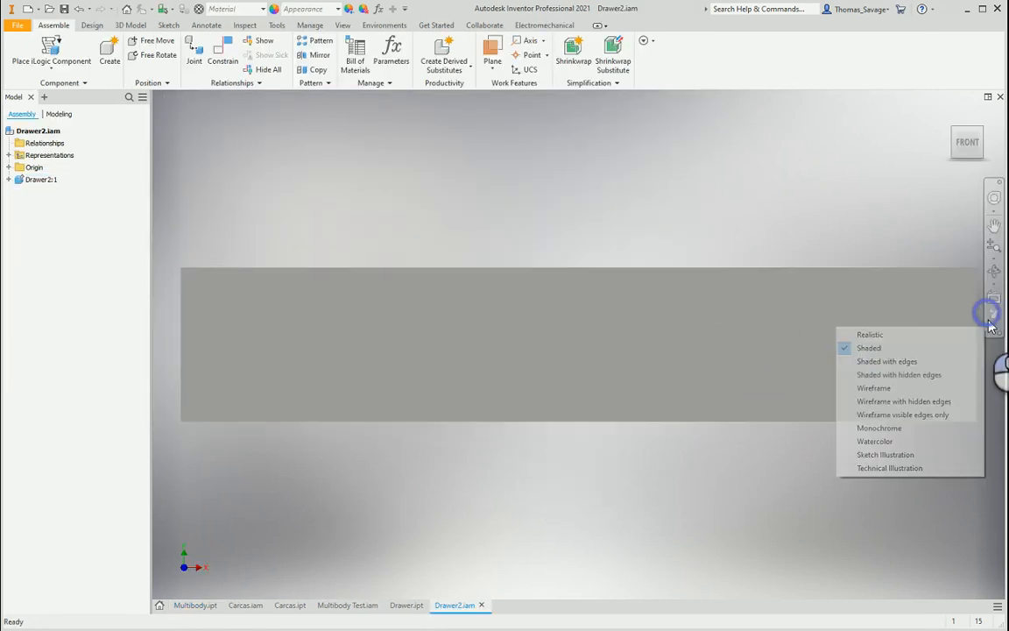
left_click(902, 469)
middle_click_drag(623, 382, 682, 401, "shift")
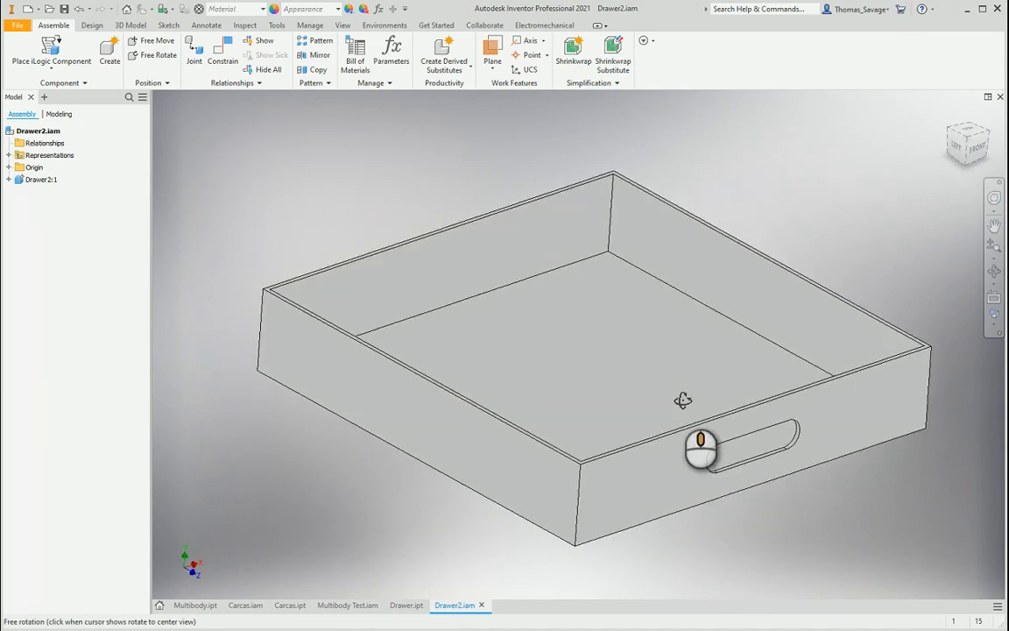
Save the Drawer2 assembly together with all of its dependent files.
left_click(65, 9)
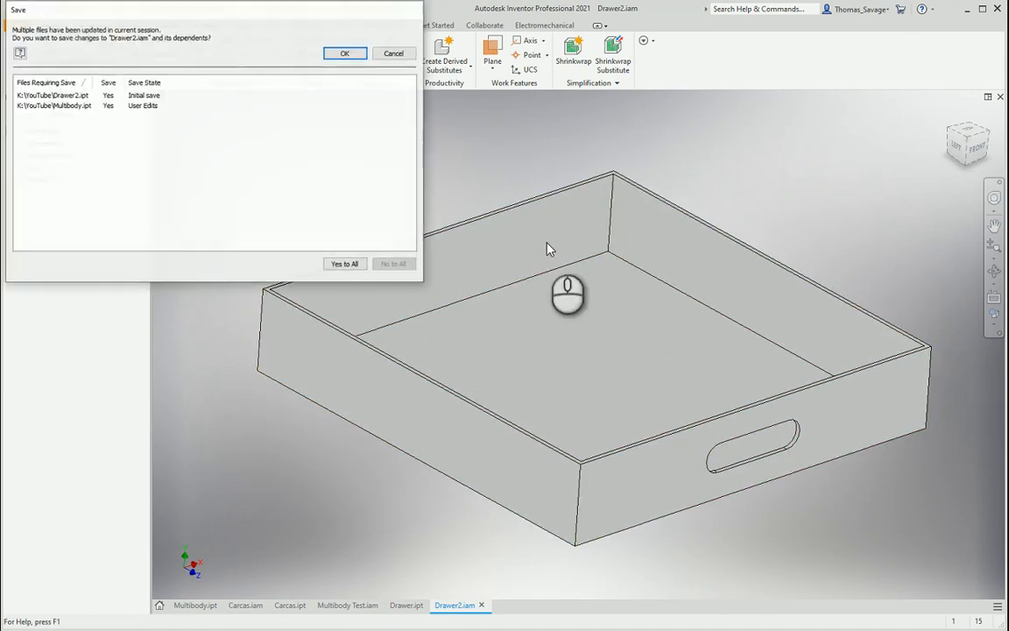
left_click(344, 264)
left_click(345, 53)
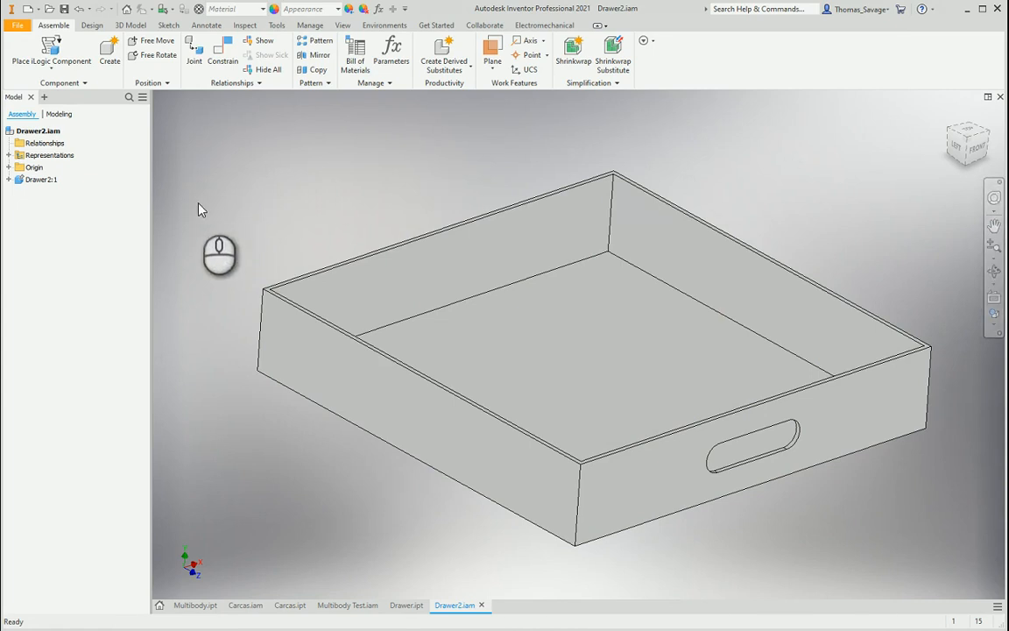
Start placing a component in the Multibody Test assembly and browse to the YouTube folder on drive K.
left_click(342, 604)
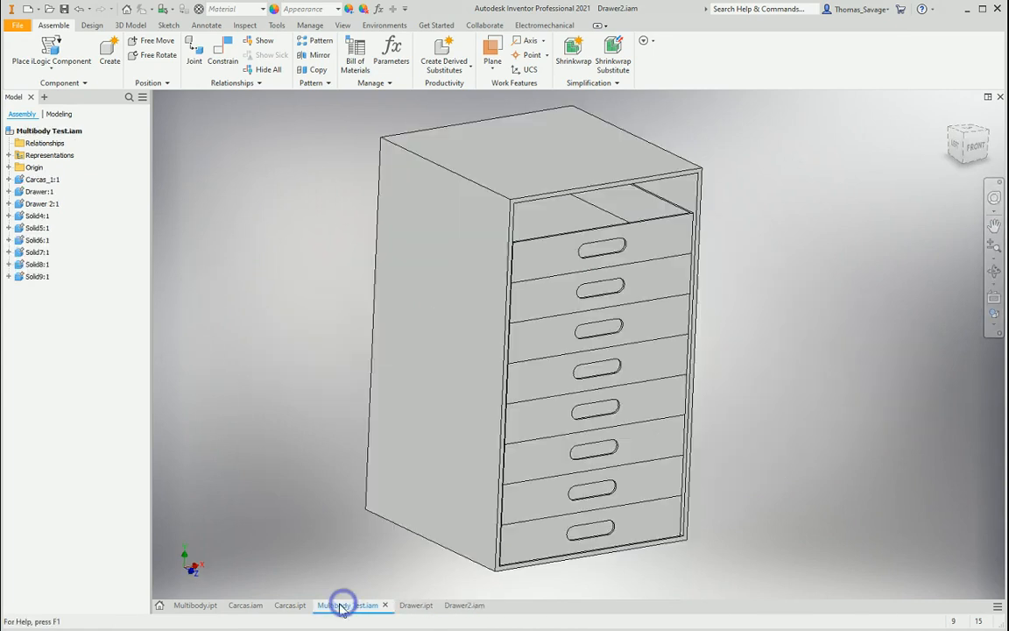
left_click(51, 66)
left_click(51, 90)
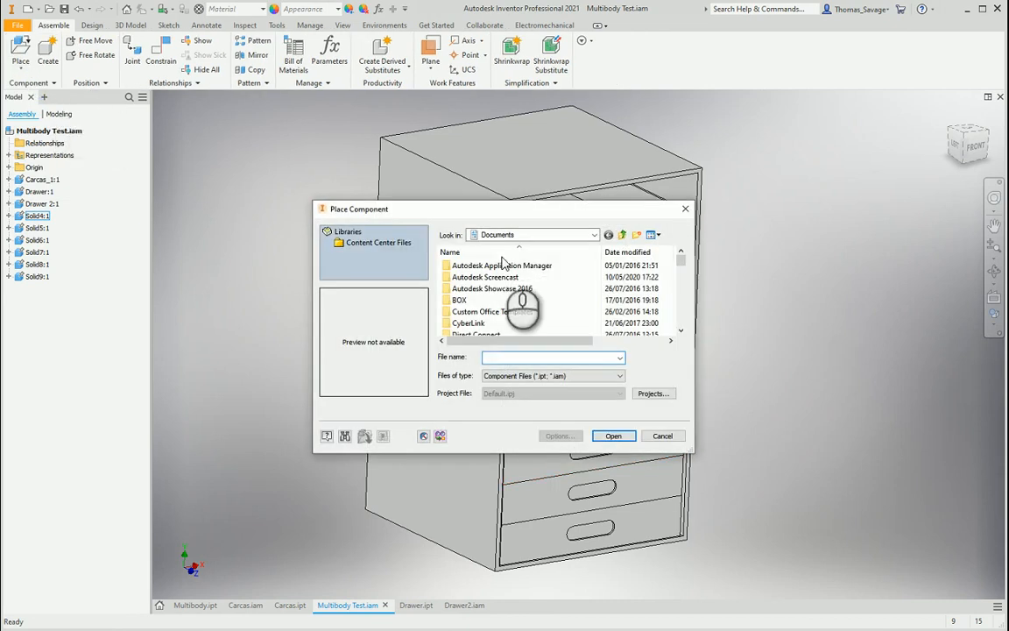
left_click(504, 235)
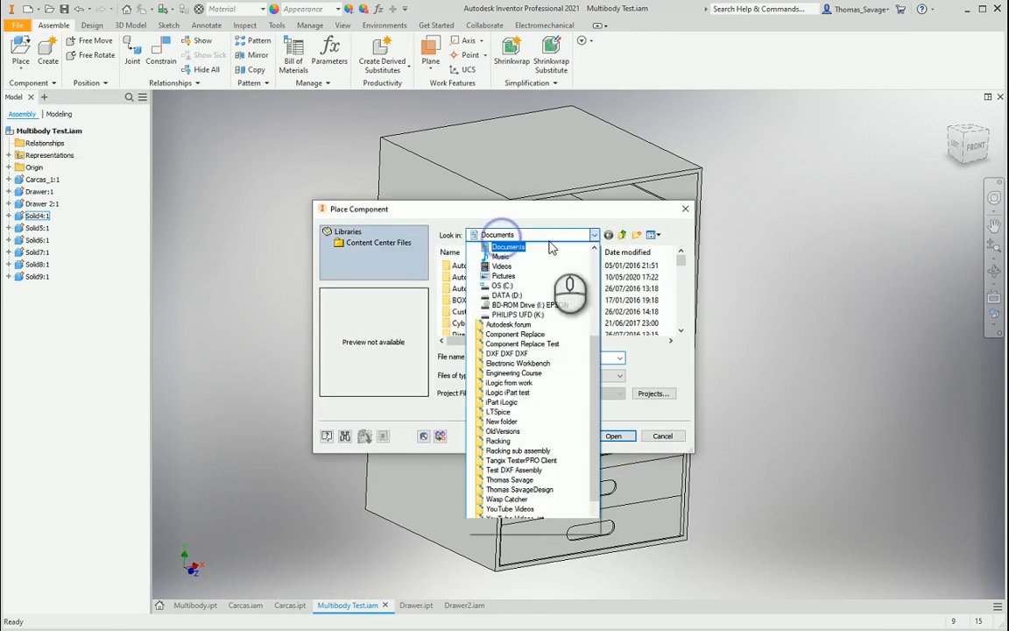
left_click(539, 289)
scroll(537, 322, "down", 5)
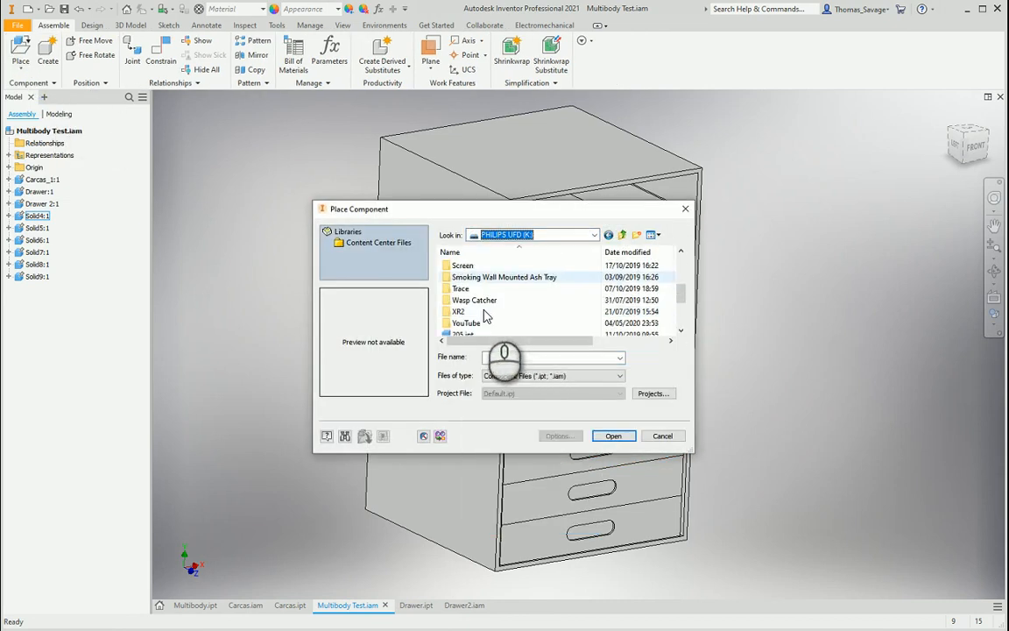
left_click(473, 325)
double_click(473, 324)
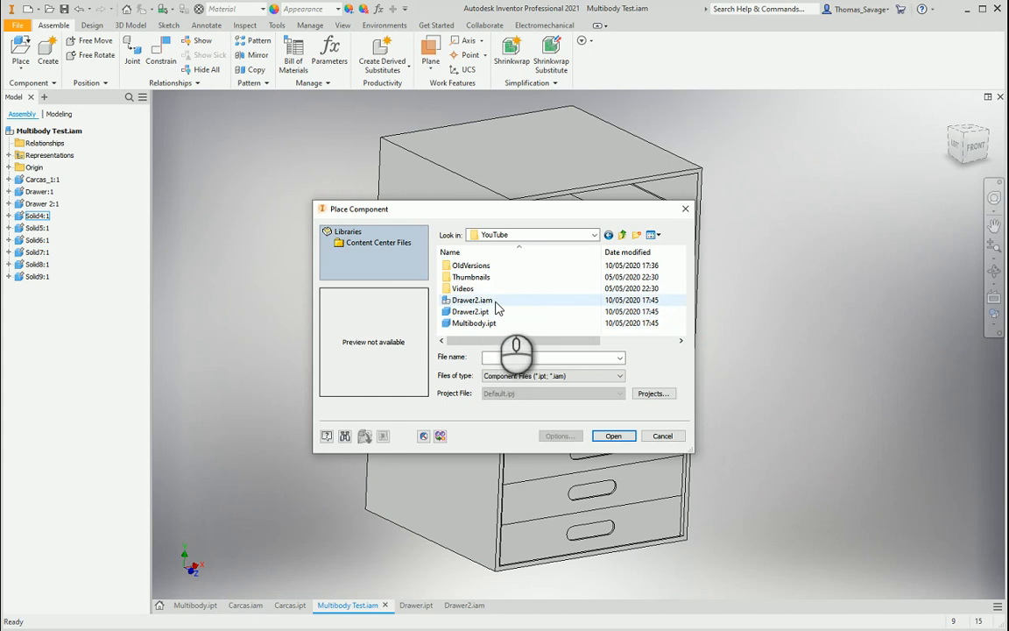
Place one instance of Drawer2.iam beside the cabinet.
left_click(495, 301)
left_click(493, 312)
left_click(492, 301)
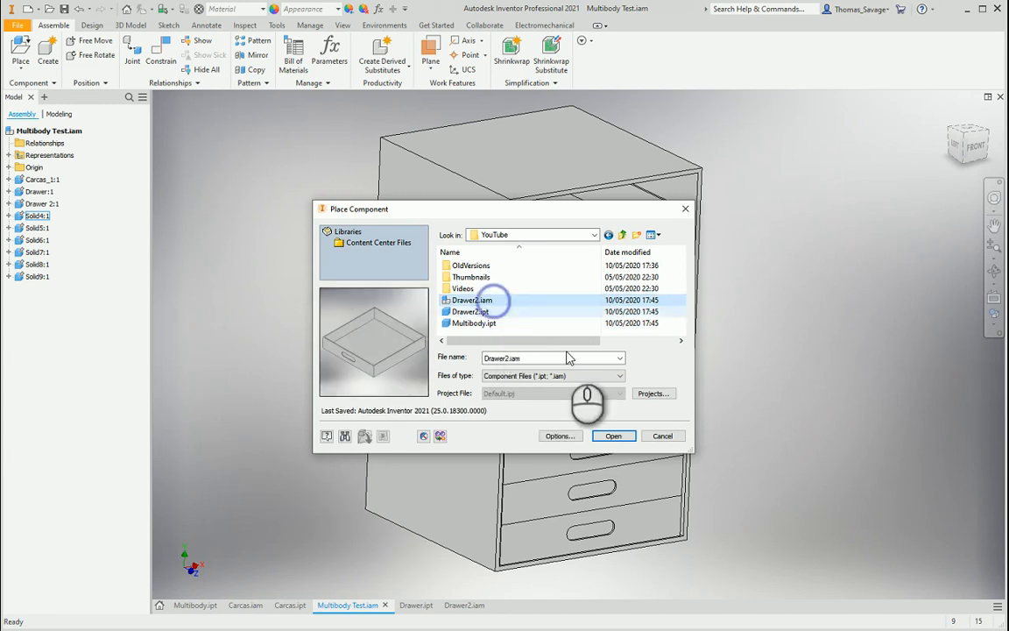
left_click(500, 312)
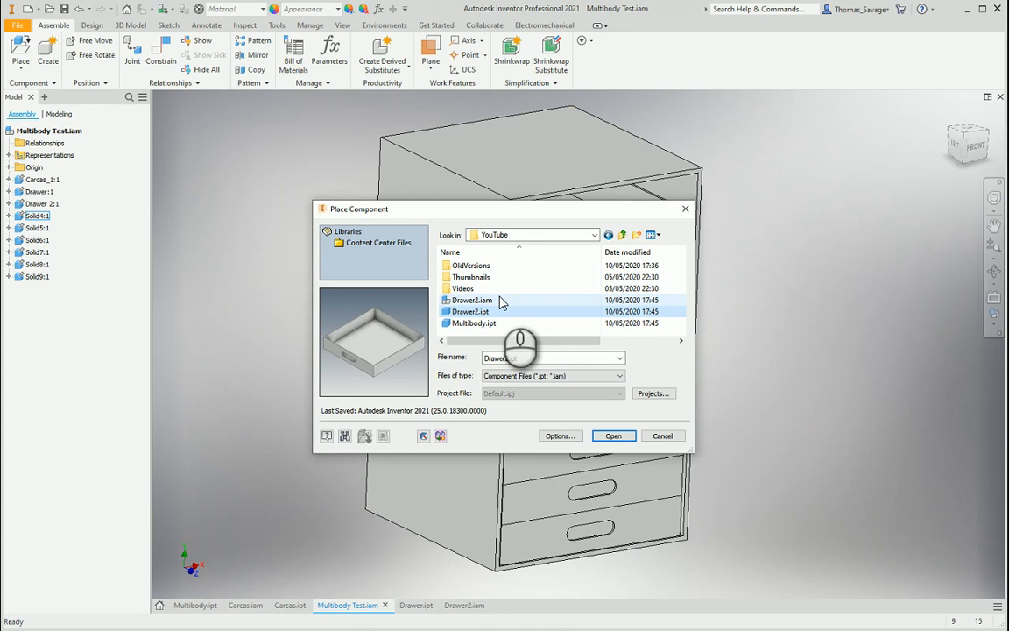
left_click(486, 301)
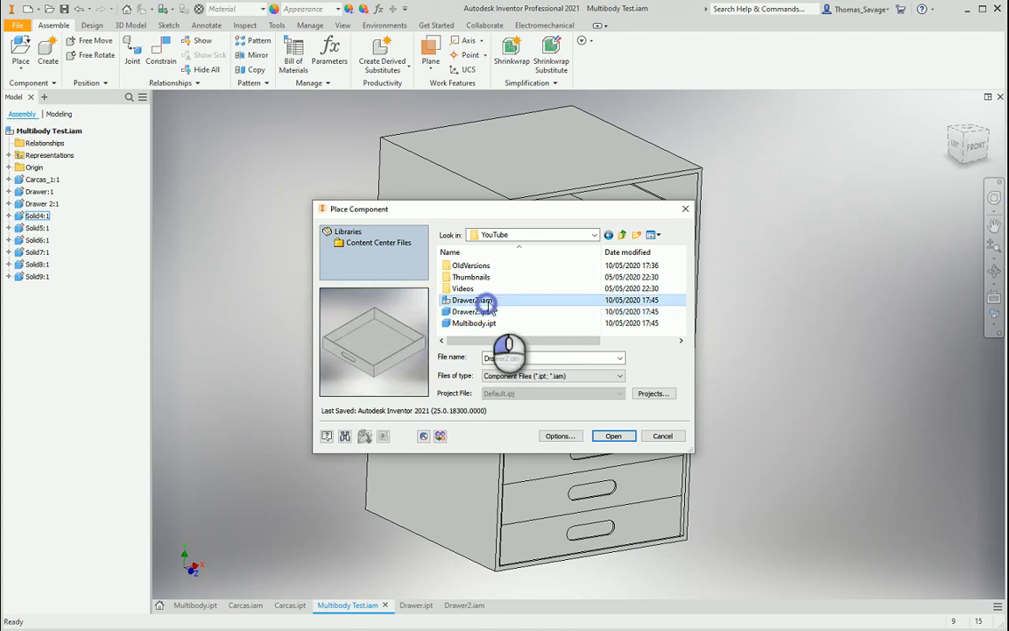
left_click(613, 437)
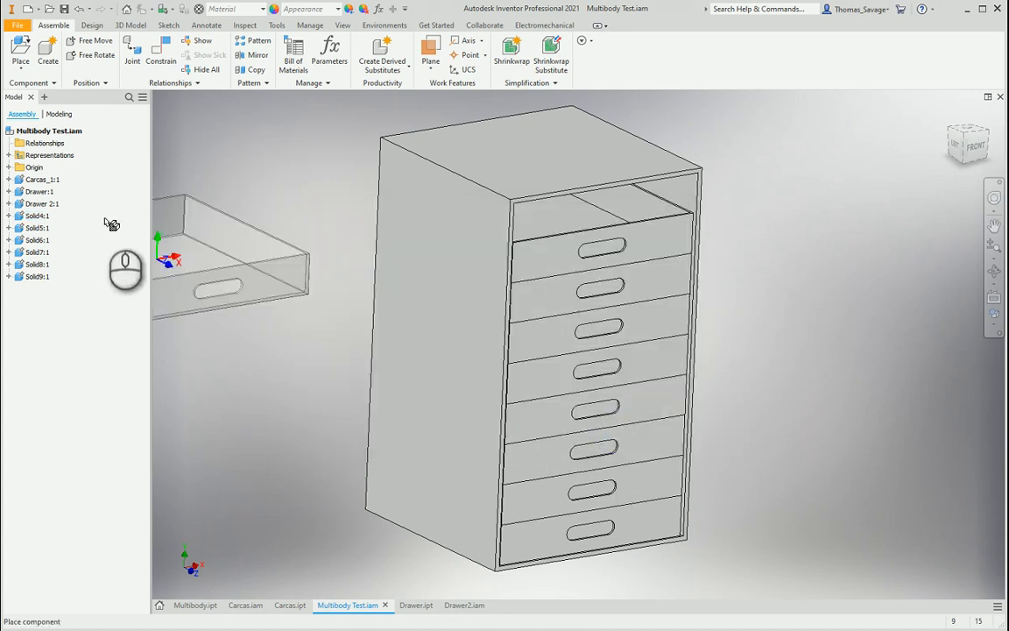
scroll(317, 289, "down", 3)
left_click(312, 283)
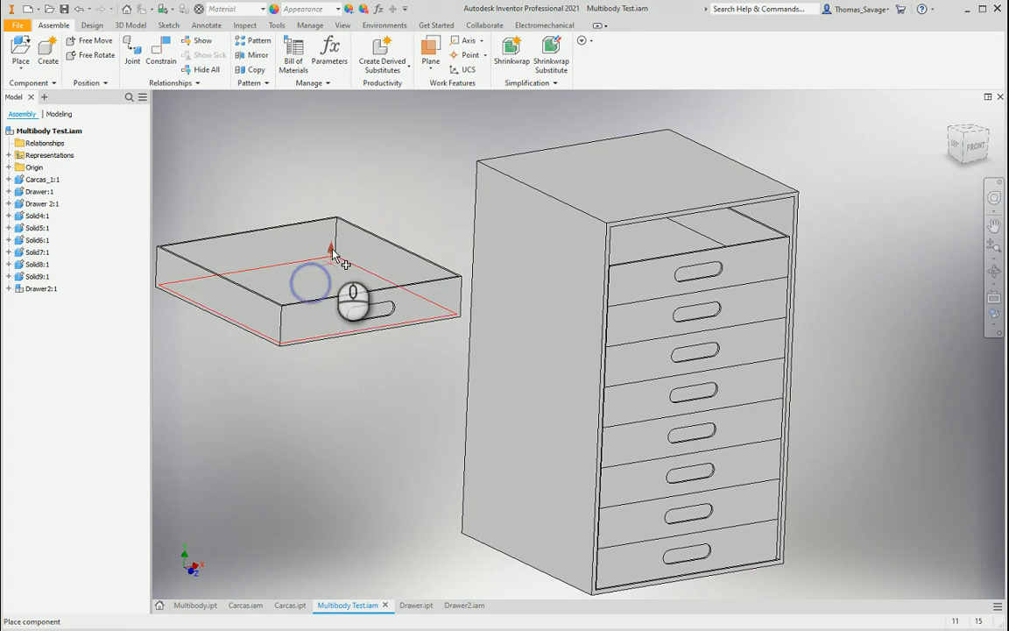
Constrain the placed drawer's front face flush with the front of the cabinet's uppermost existing drawer at 0 mm offset.
left_click(154, 47)
left_click(324, 315)
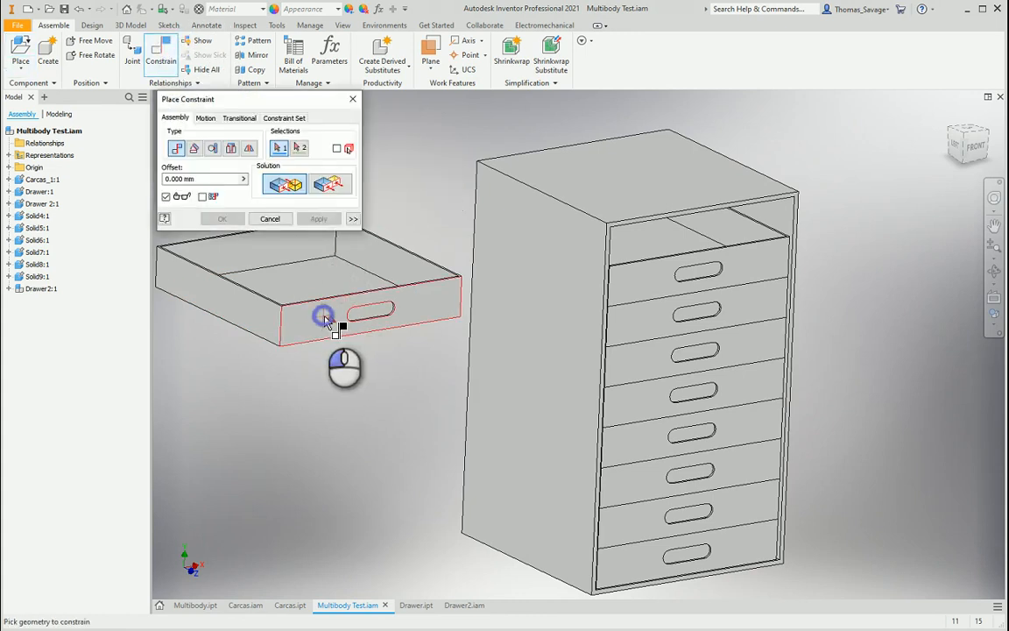
left_click(637, 284)
left_click(329, 184)
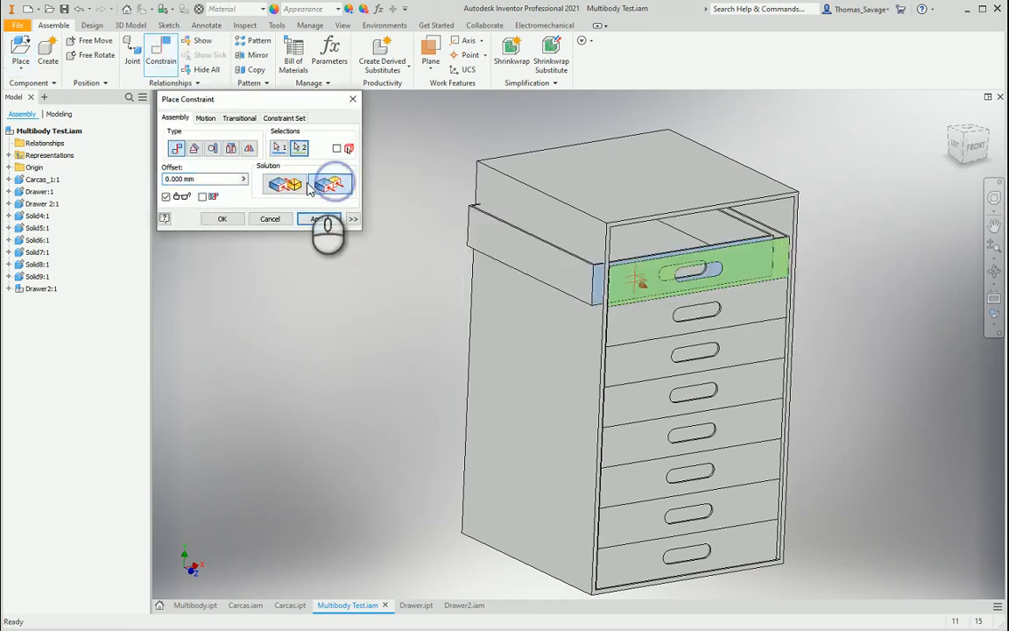
left_click(319, 219)
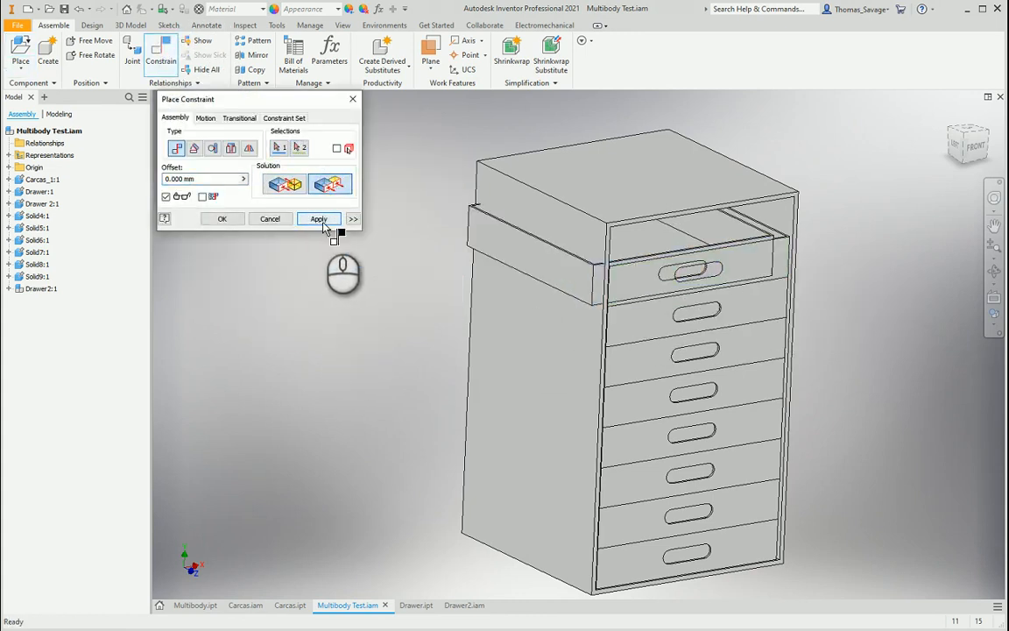
Mate the placed drawer's side face to the carcass's inner side face at 0 mm offset.
left_click(550, 272)
middle_click_drag(638, 282, 561, 282, "shift")
middle_click_drag(502, 241, 483, 246, "shift")
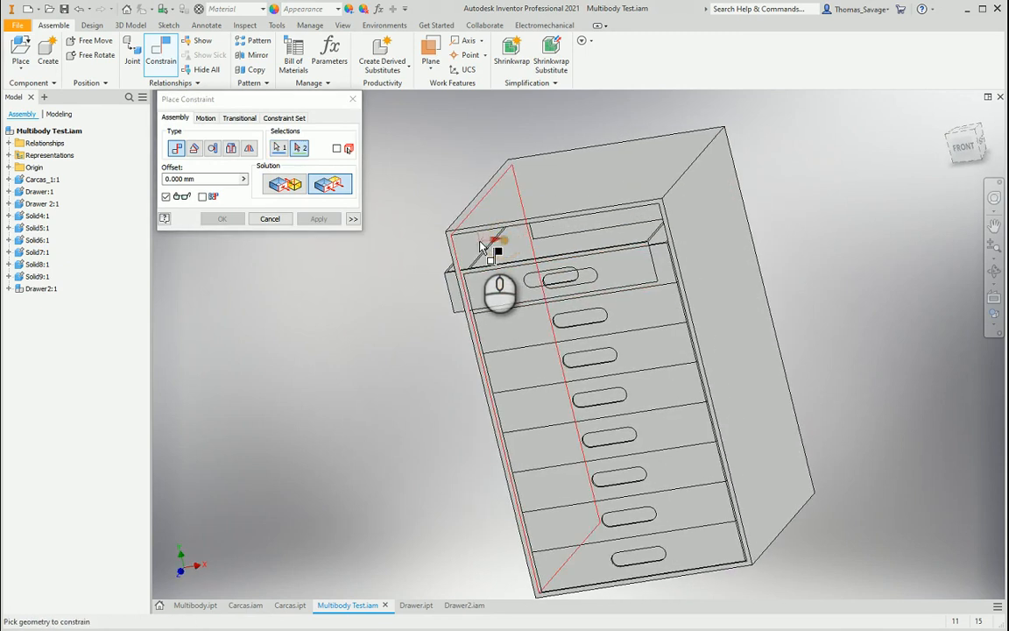
left_click(469, 242)
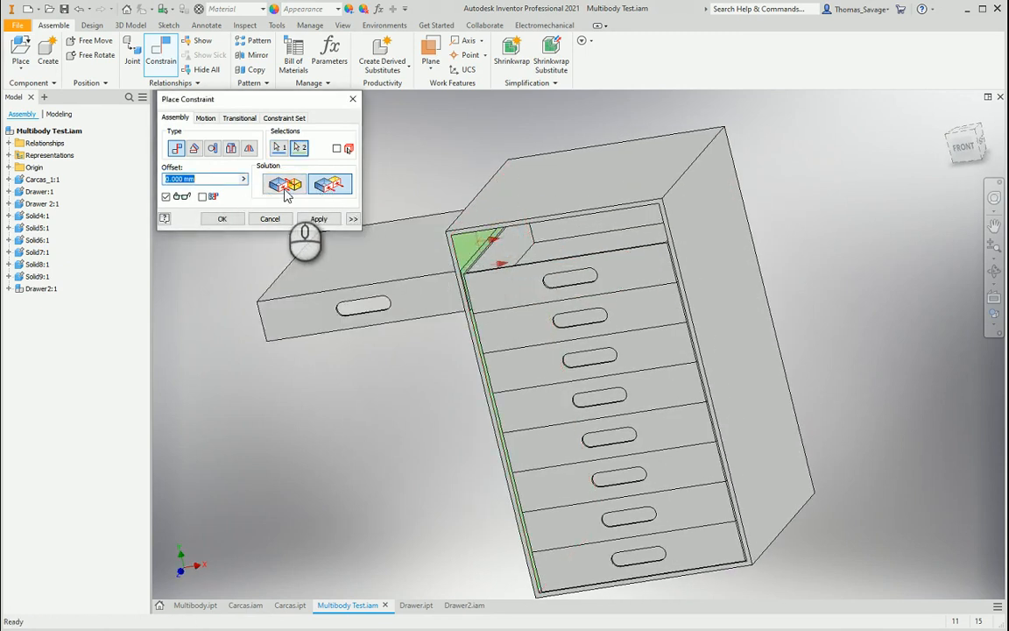
left_click(315, 186)
left_click(227, 218)
Mate the placed drawer's top rim to the underside of the carcass's top panel at 0 mm offset.
scroll(473, 262, "up", 5)
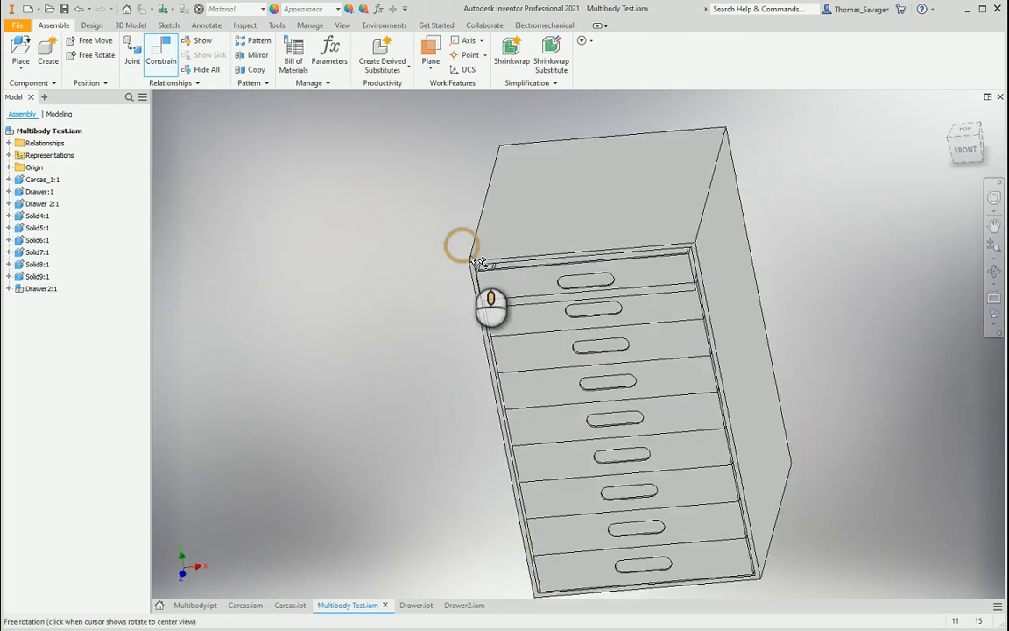
left_click(161, 55)
scroll(477, 268, "up", 5)
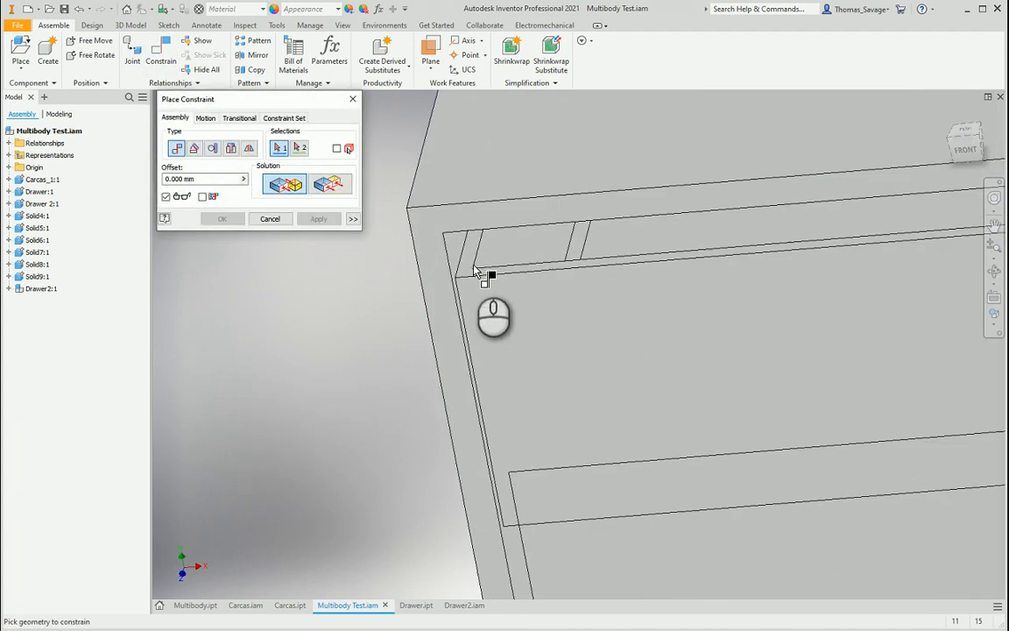
left_click(469, 268)
scroll(469, 268, "down", 4)
middle_click_drag(494, 268, 466, 178, "shift")
left_click(473, 184)
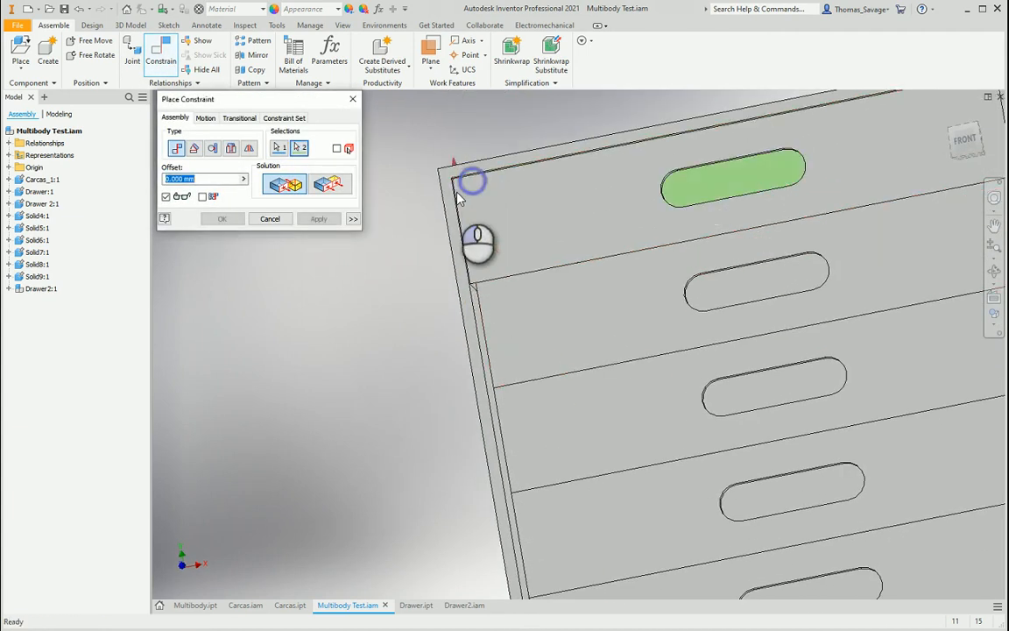
left_click(319, 218)
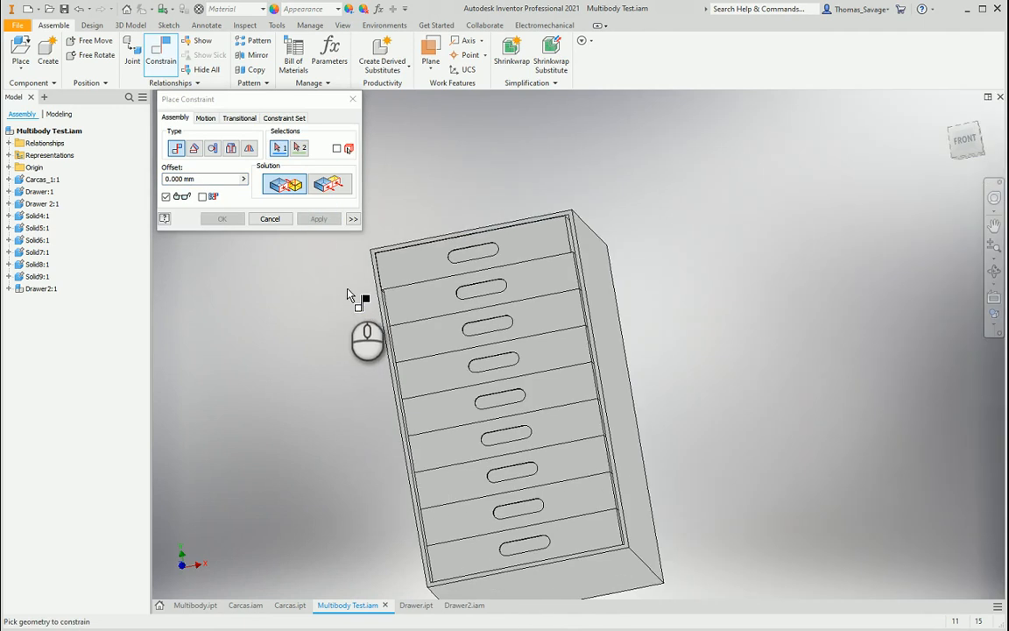
key("Escape")
Review the constraints of the Drawer2 component and delete Mate:1, which ties it to the carcass's side.
left_click(406, 266)
left_click(8, 288)
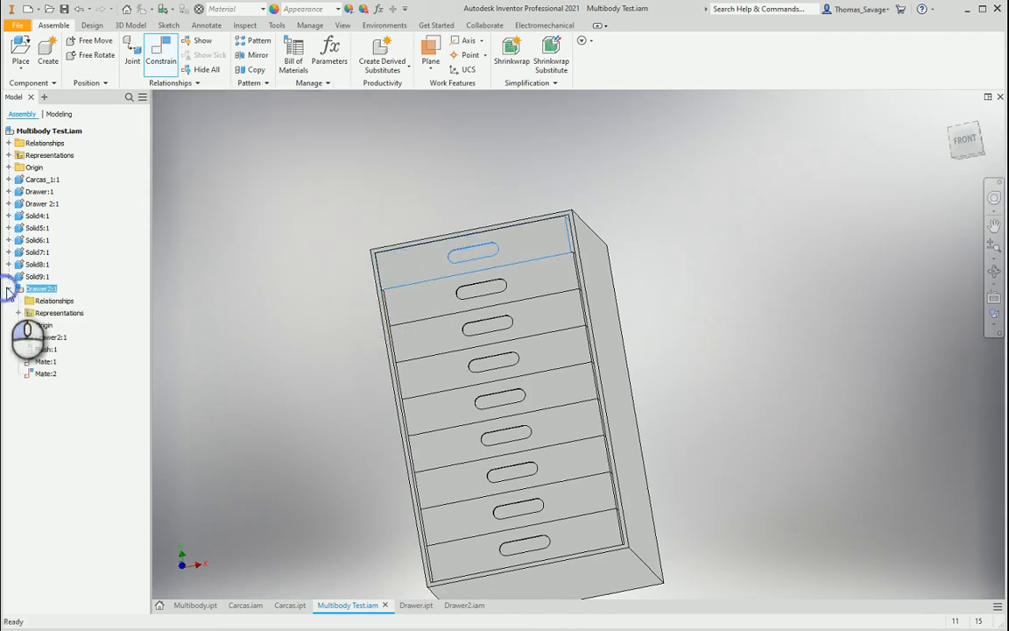
left_click(45, 348)
left_click(46, 361)
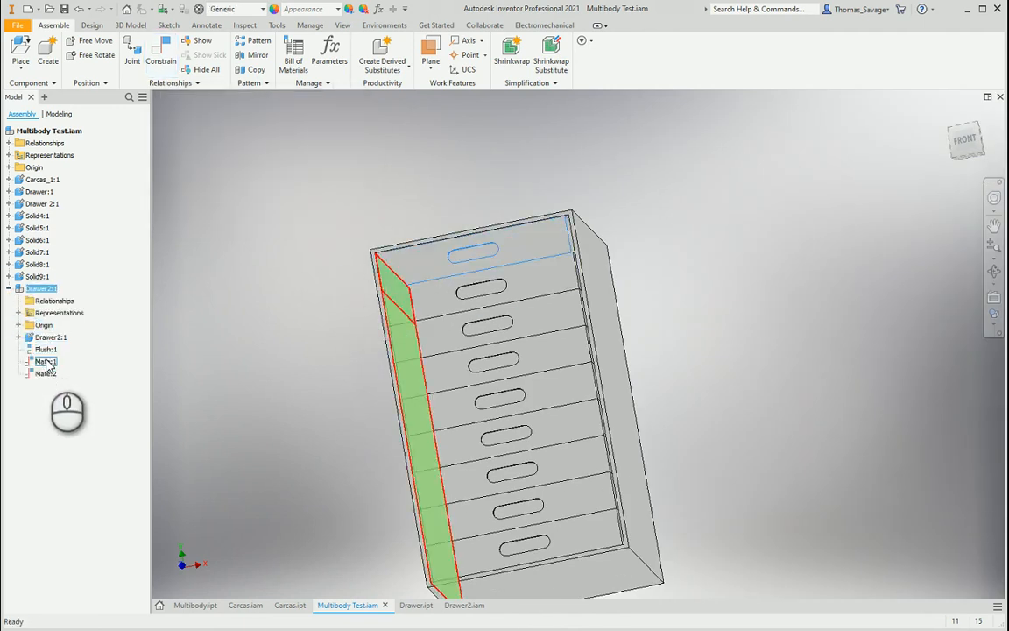
right_click(45, 362)
left_click(76, 377)
Slide the top drawer sideways to expose its side face and constrain that face flush with the side of the drawer below.
middle_click_drag(328, 341, 506, 315, "shift")
left_click_drag(507, 315, 725, 354)
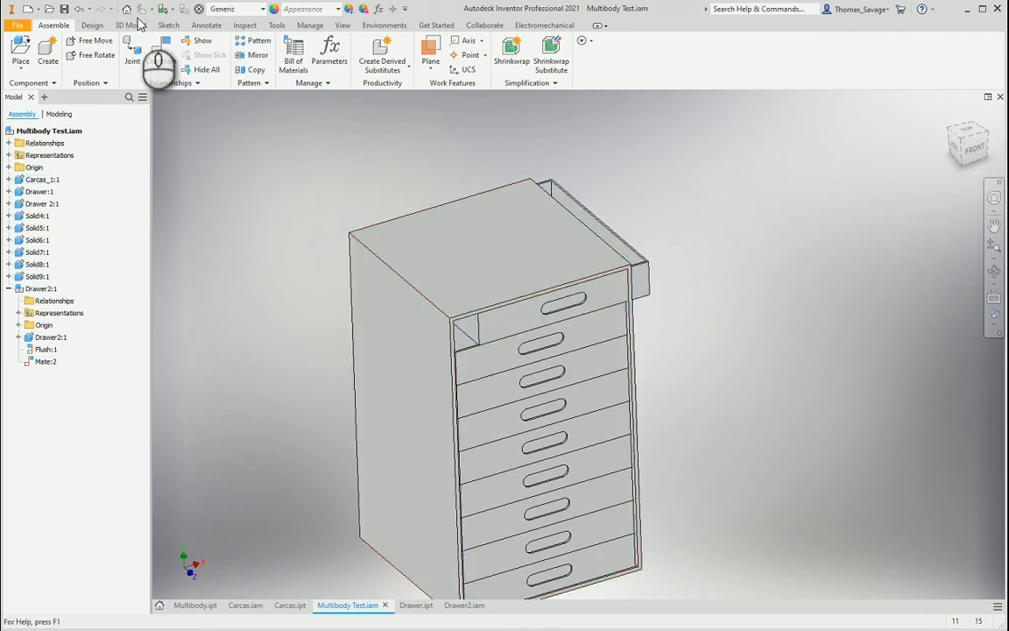
scroll(433, 336, "up", 3)
left_click(502, 321)
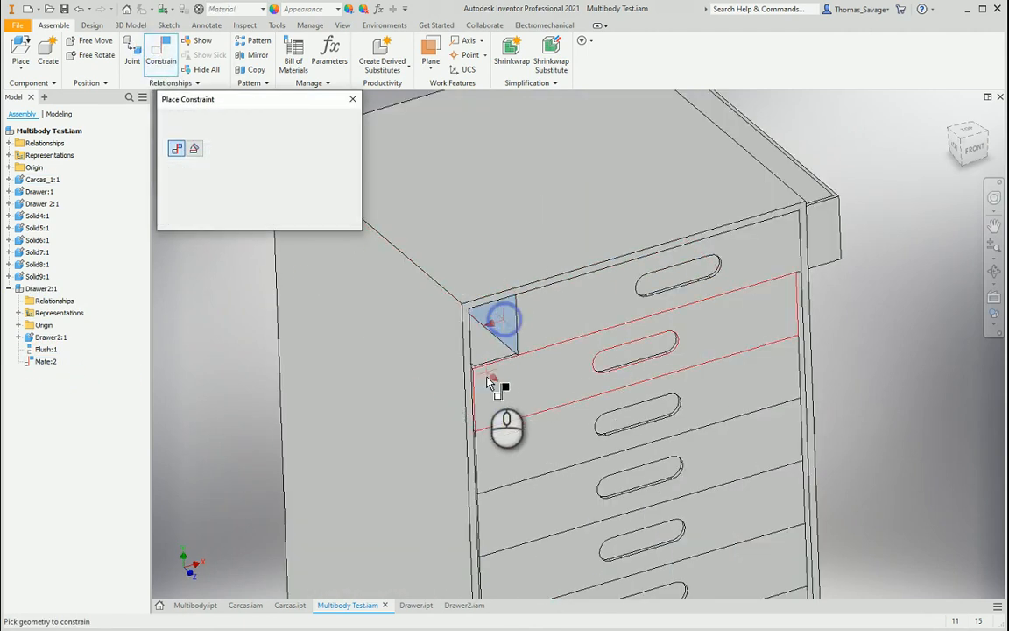
scroll(484, 375, "up", 6)
scroll(468, 393, "up", 3)
left_click(405, 313)
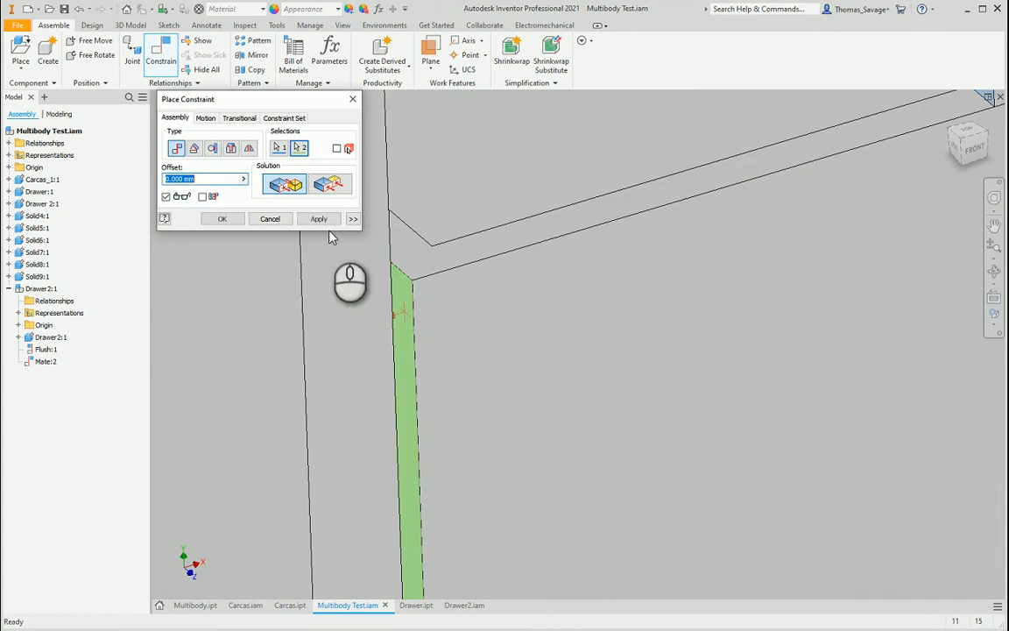
left_click(318, 218)
left_click(265, 218)
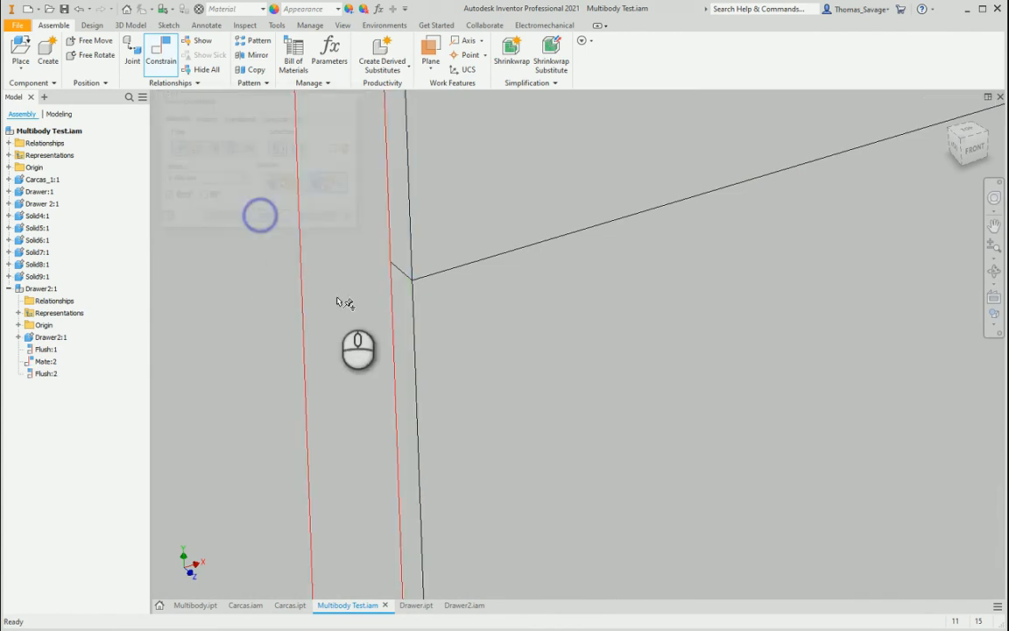
scroll(412, 329, "down", 8)
middle_click_drag(469, 333, 502, 315, "shift")
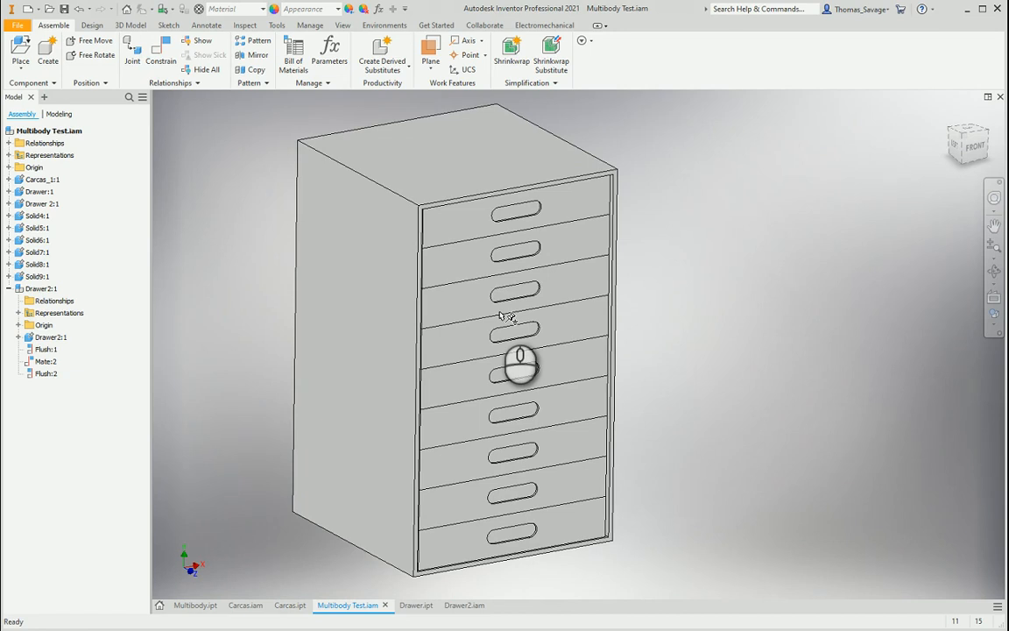
Switch to the Multibody part and examine the cabinet and its drawers from several angles.
left_click(9, 289)
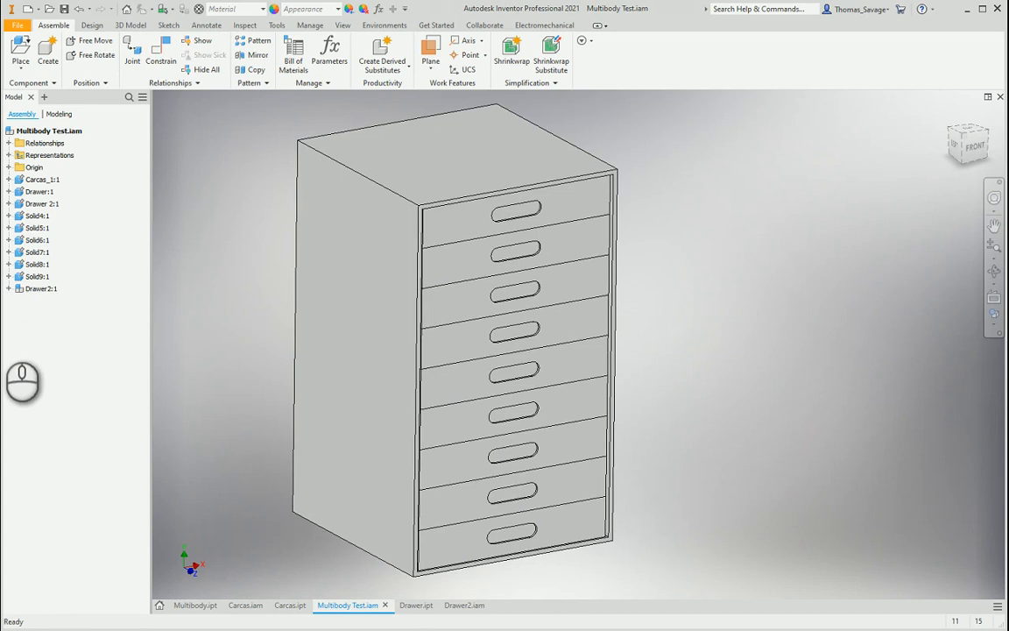
left_click(181, 606)
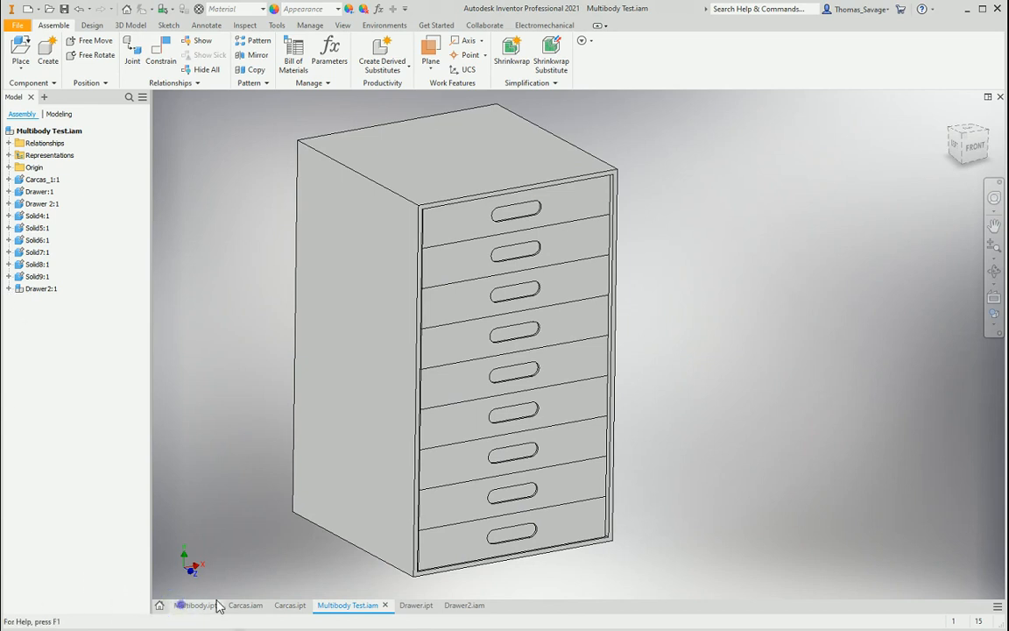
middle_click_drag(750, 363, 603, 327)
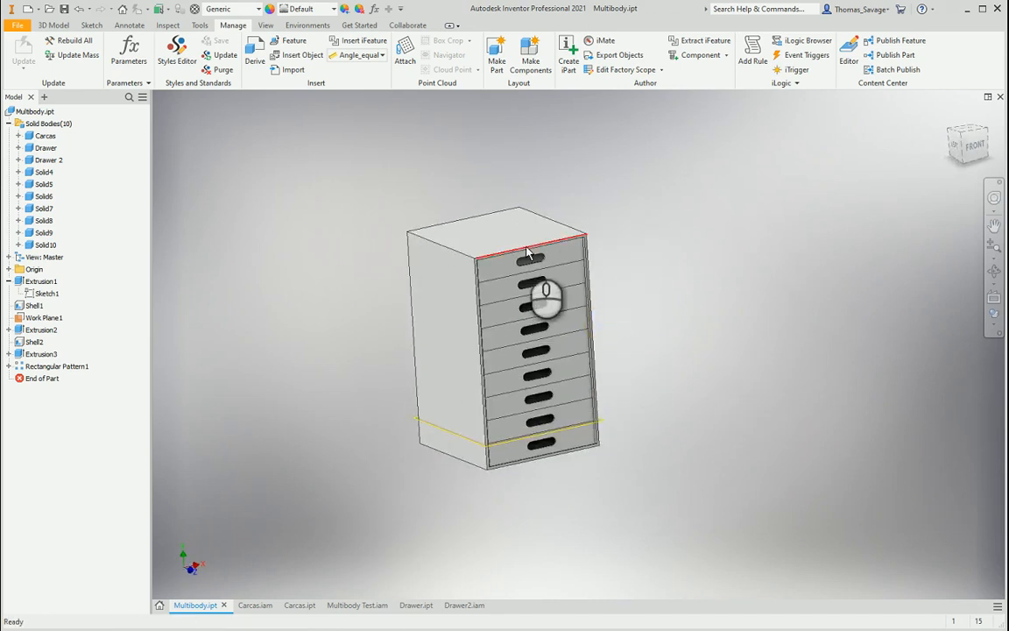
scroll(527, 253, "up", 3)
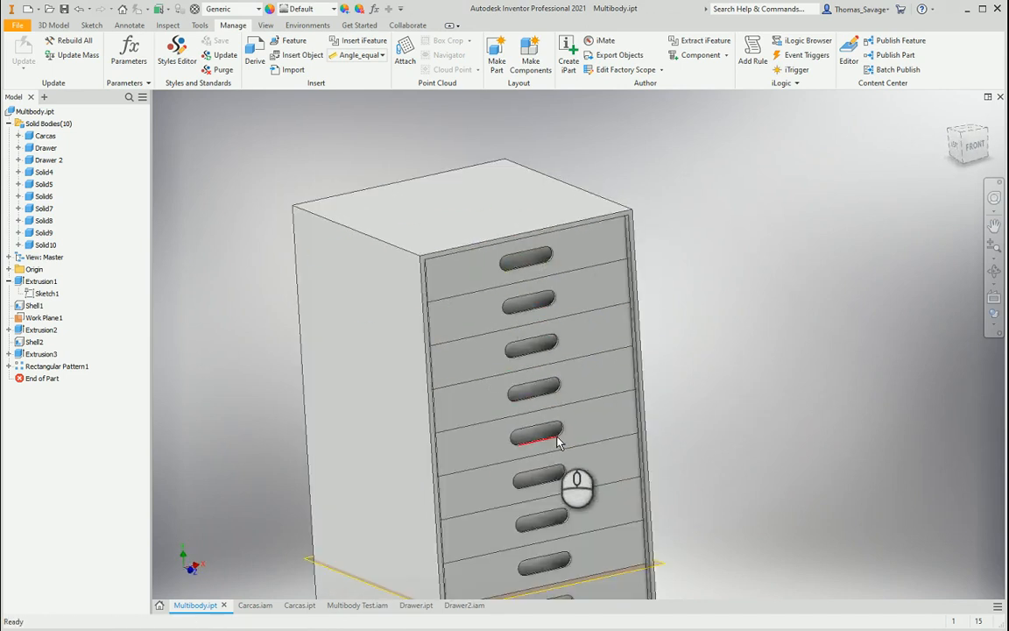
middle_click_drag(530, 413, 612, 363)
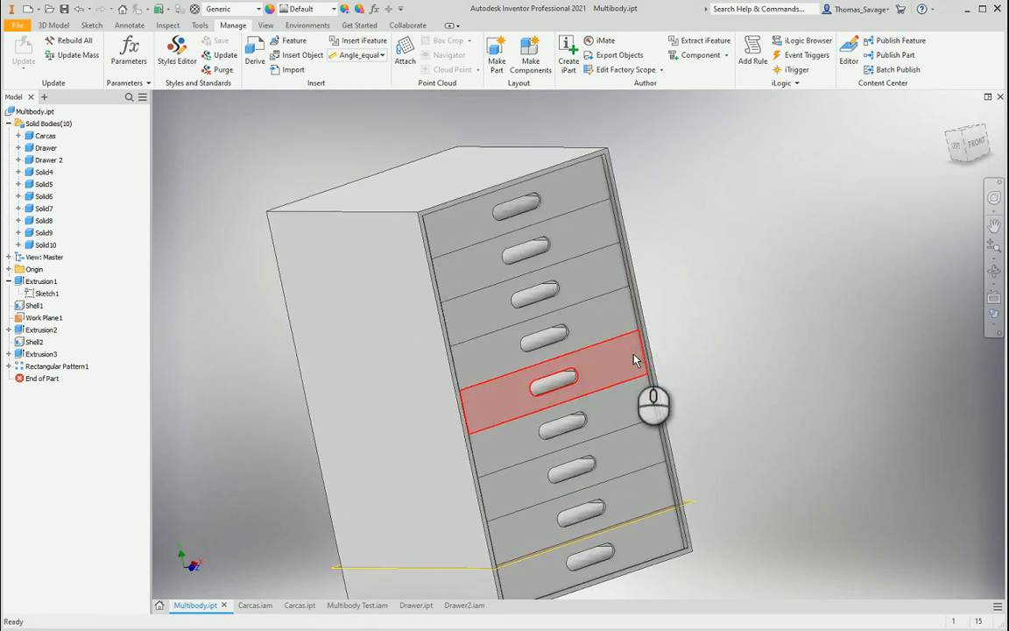
middle_click_drag(622, 289, 608, 246)
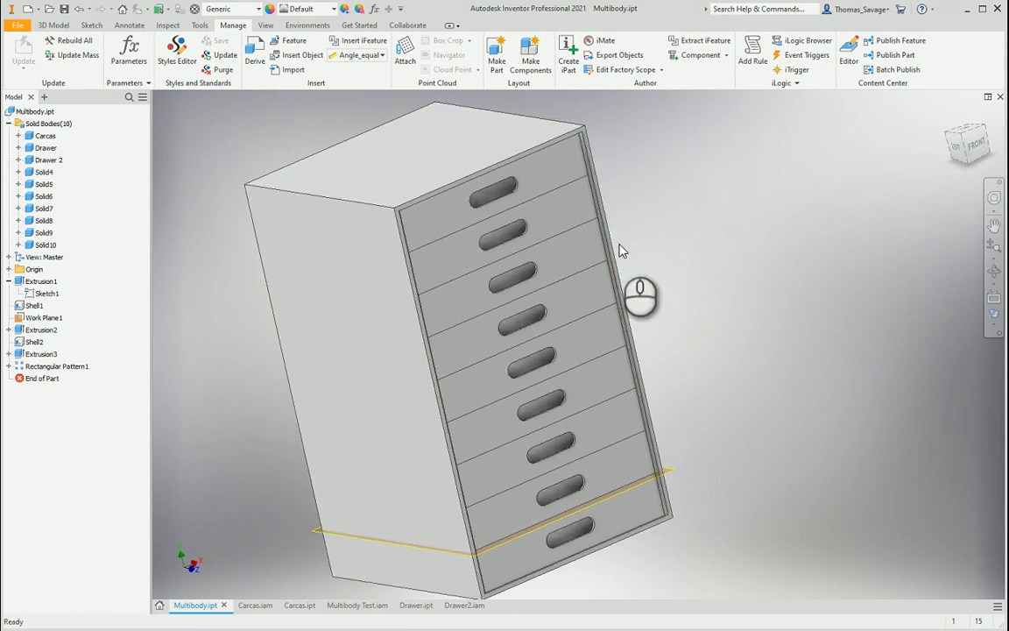
middle_click_drag(624, 252, 604, 308, "shift")
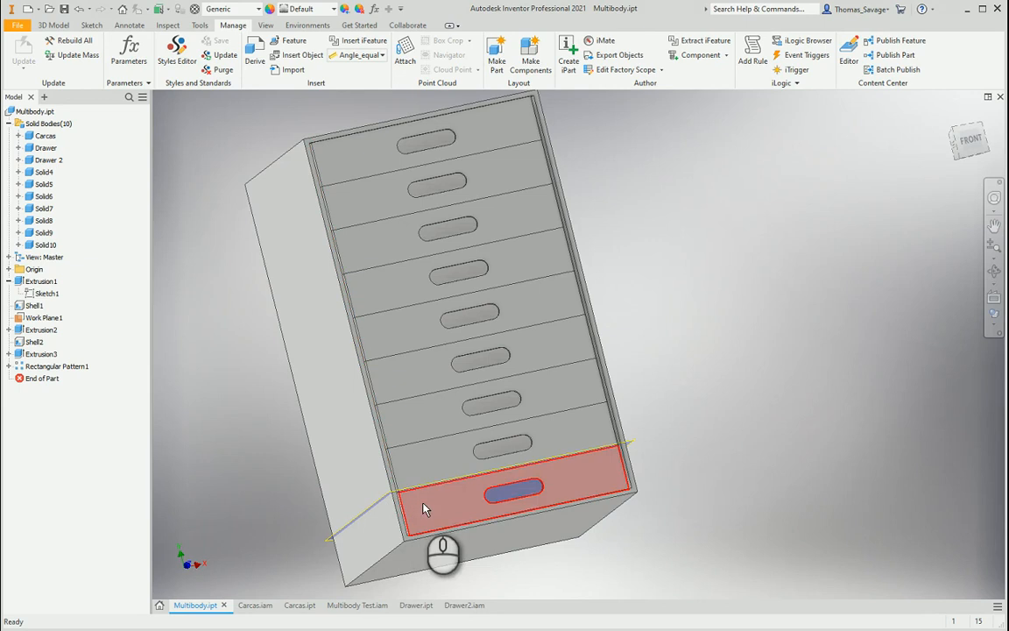
mouse_move(677, 379)
middle_mouse_down("shift")
mouse_move(703, 367)
mouse_move(705, 377)
mouse_move(709, 335)
mouse_move(749, 337)
middle_mouse_up("shift")
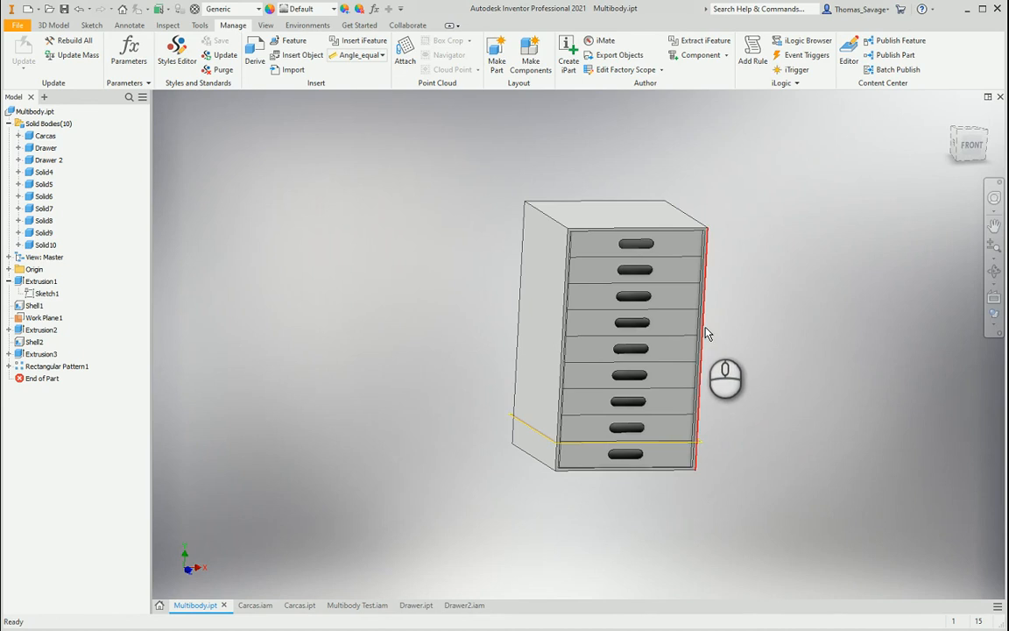
middle_click_drag(706, 333, 638, 353, "shift")
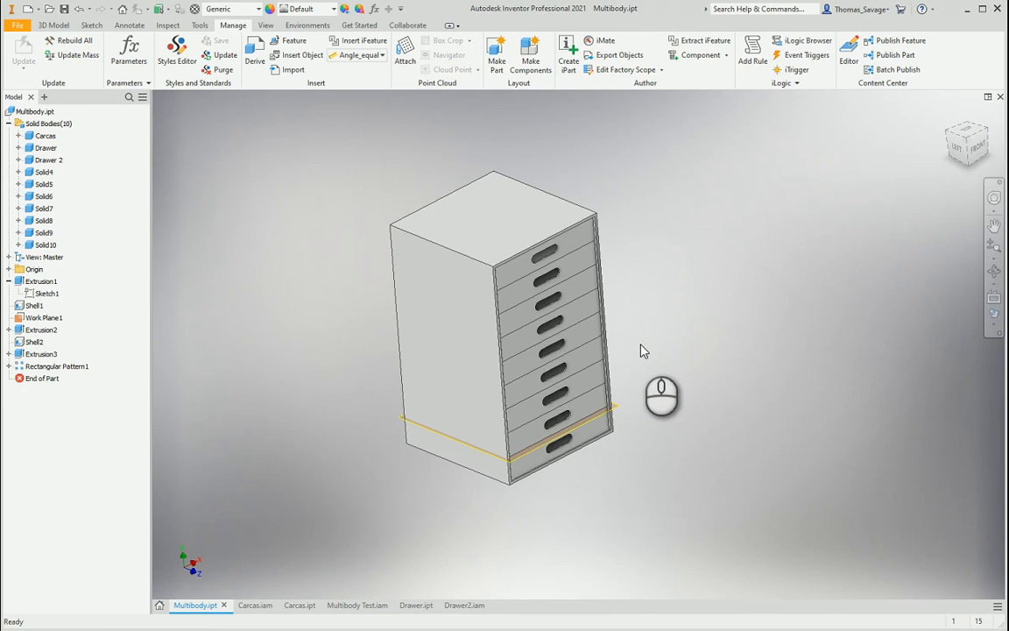